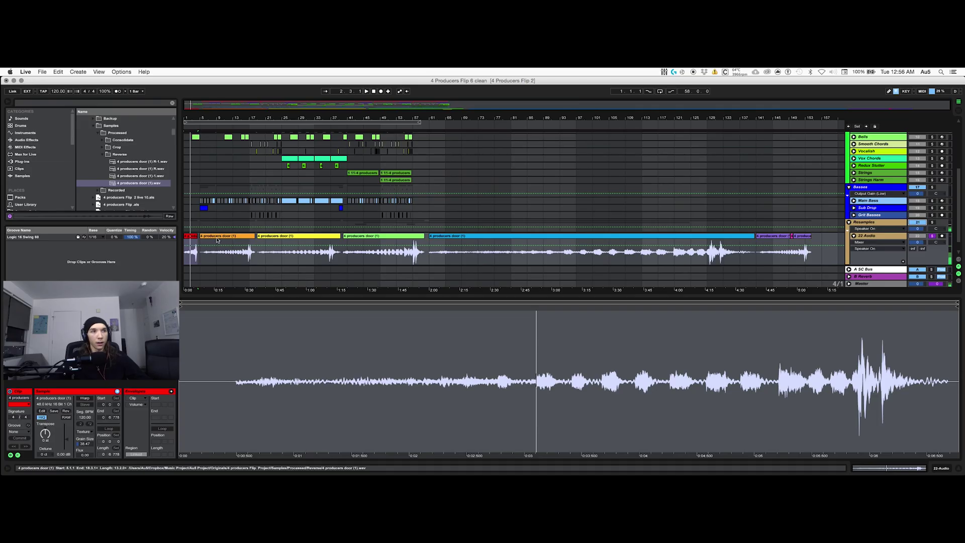
Select the orange door clip on the 22 Audio track, check its Texture warp settings and audition it.
left_click(205, 252)
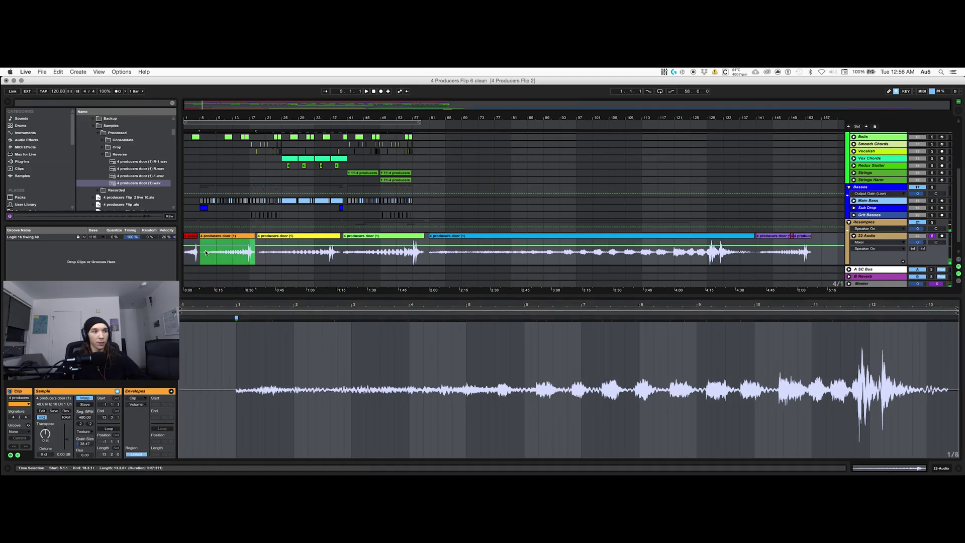
left_click(87, 435)
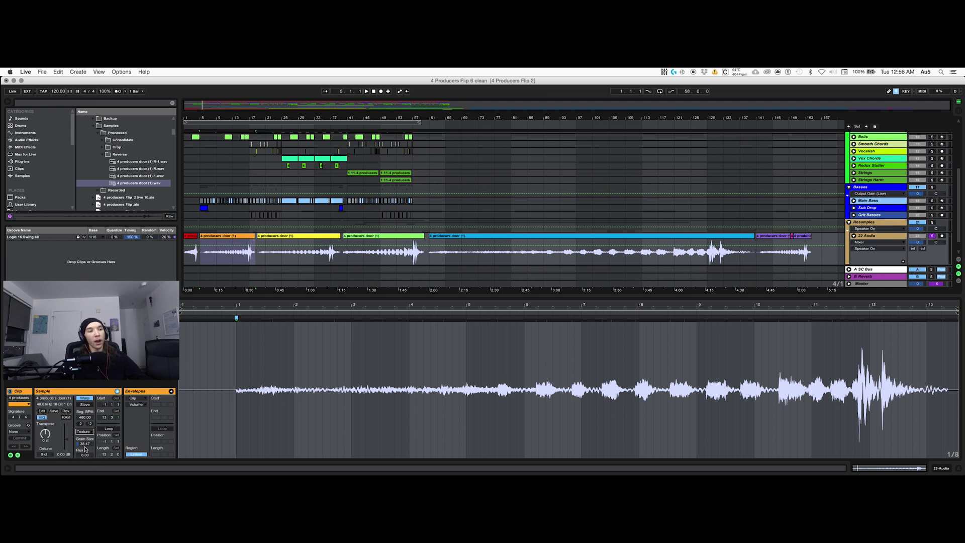
left_click(233, 262)
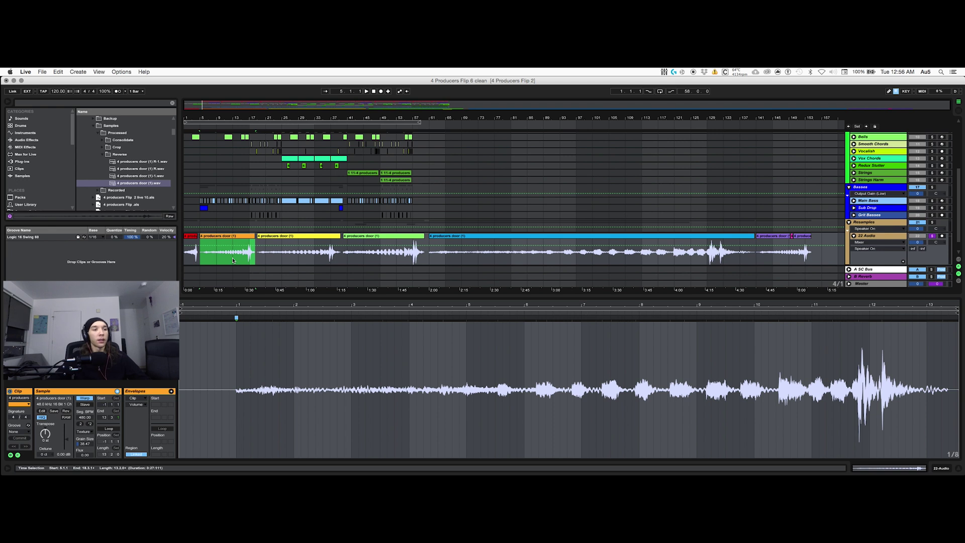
left_click(232, 261)
key("space")
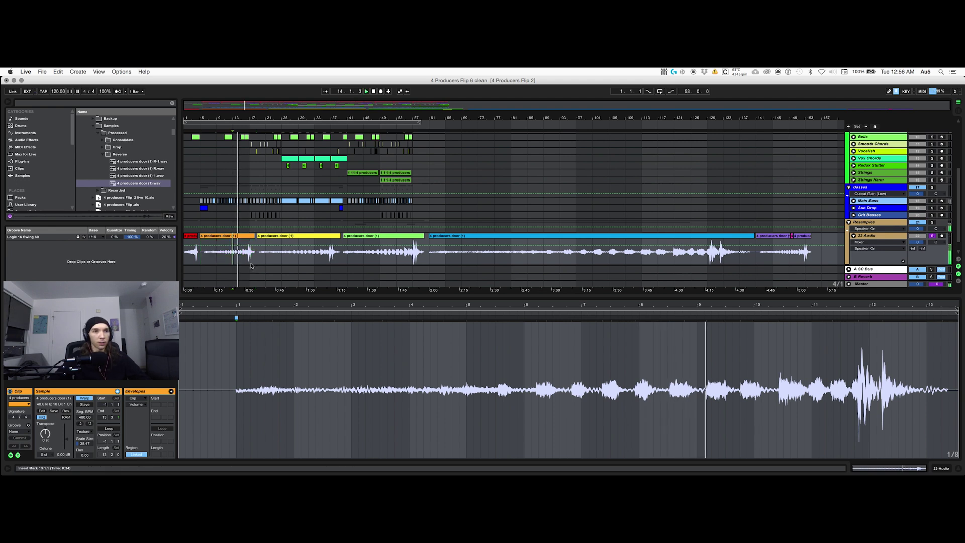
Inspect the yellow and green door clips on the 22 Audio track and play the green one from bar 53.
double_click(303, 256)
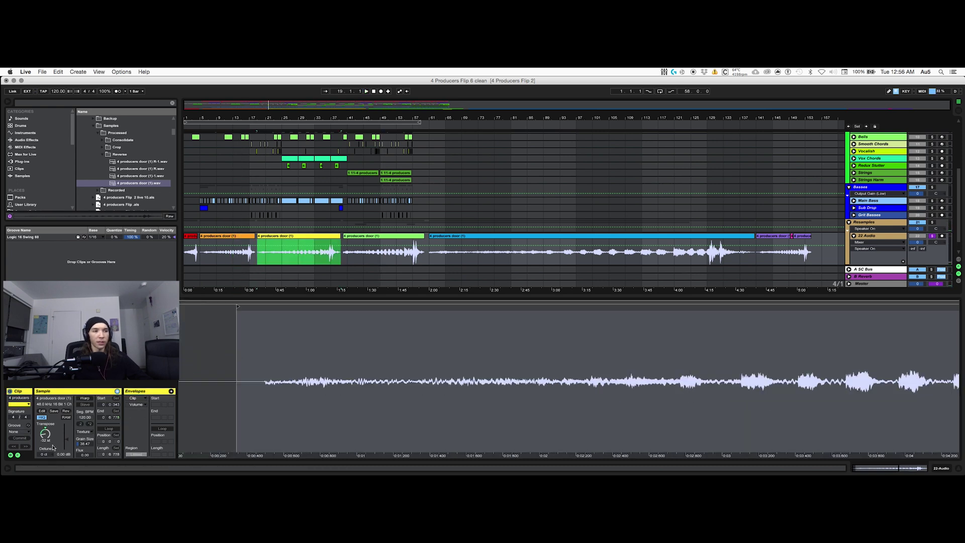
left_click(372, 239)
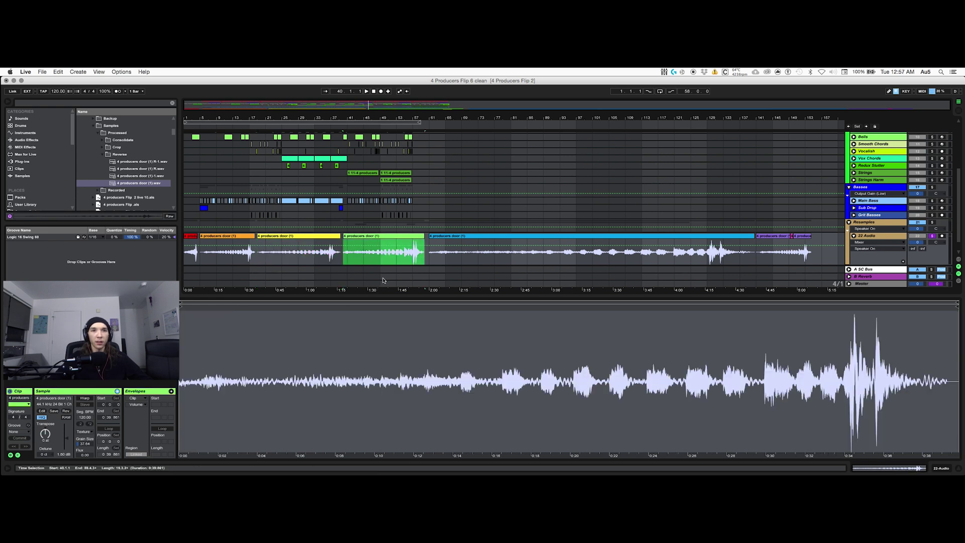
left_click(397, 258)
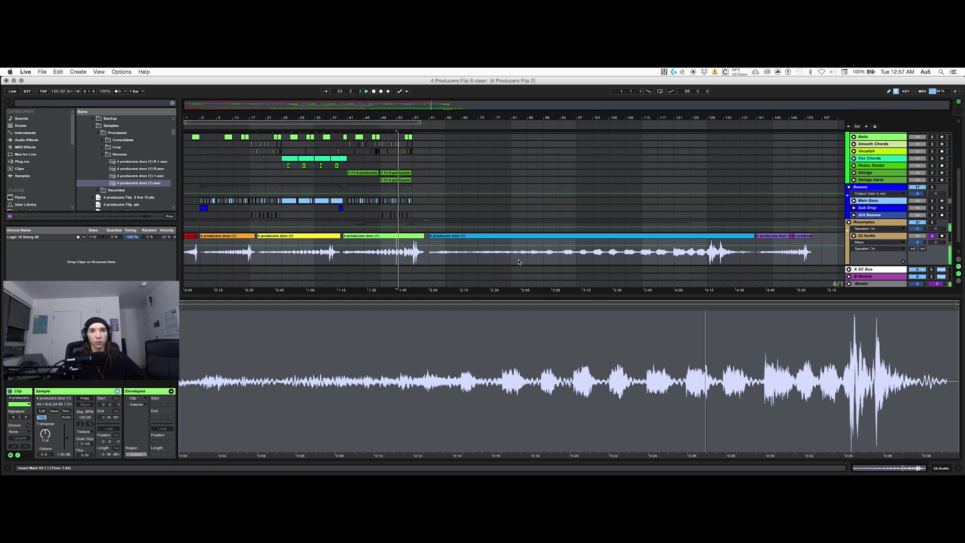
Inspect the long blue door clip on the 22 Audio track and play it from bar 101.
left_click(524, 240)
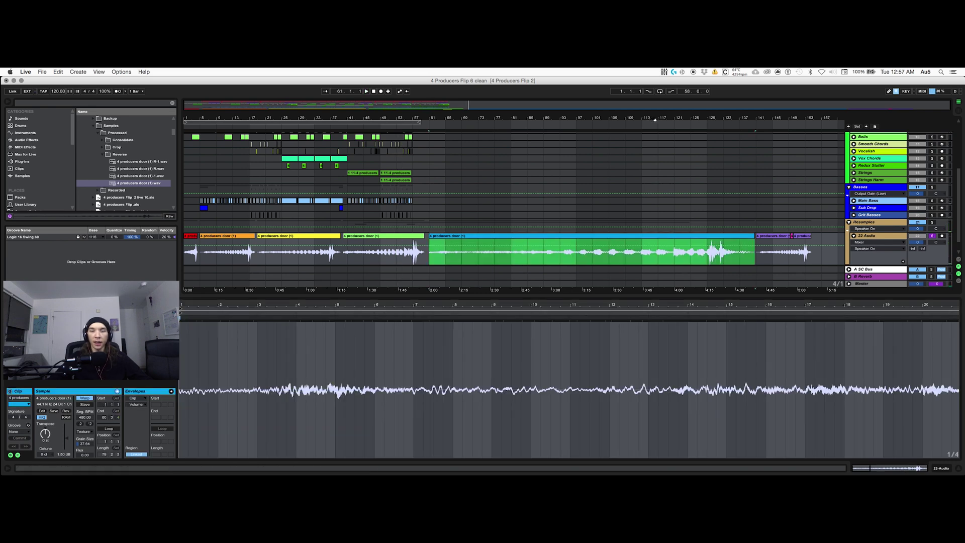
left_click(597, 259)
key("space")
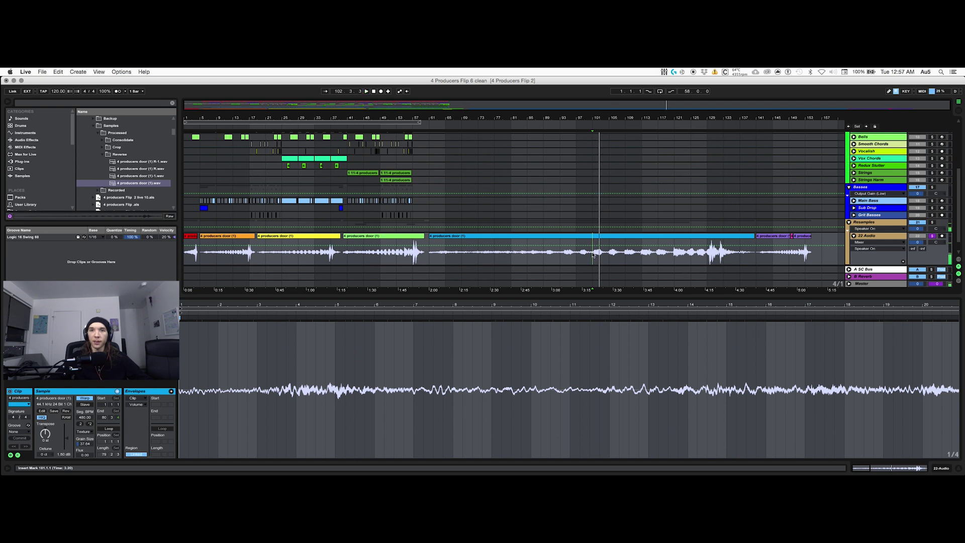
Set the arrangement's fixed grid to 1/8 and play the purple door clip from bar 147.
left_click(775, 239)
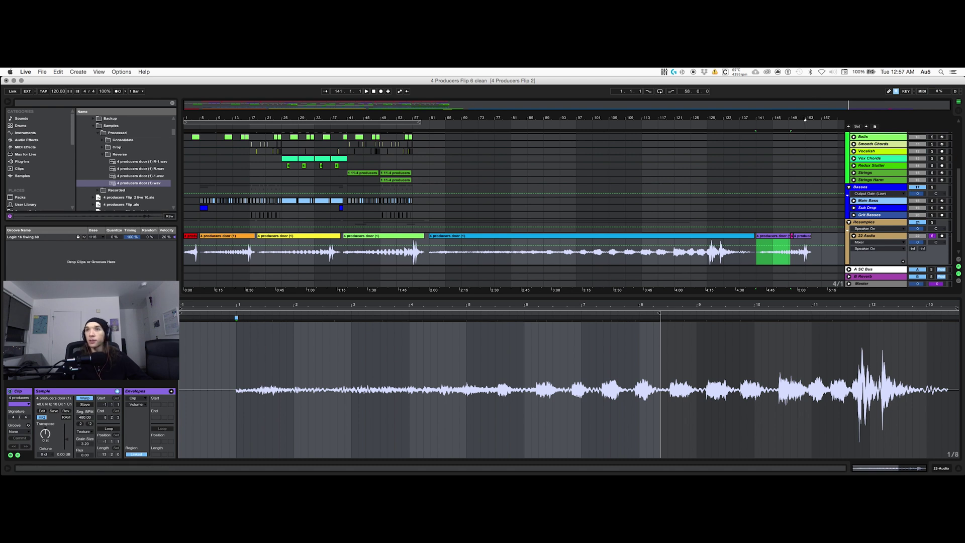
key("plus")
key("plus")
right_click(601, 260)
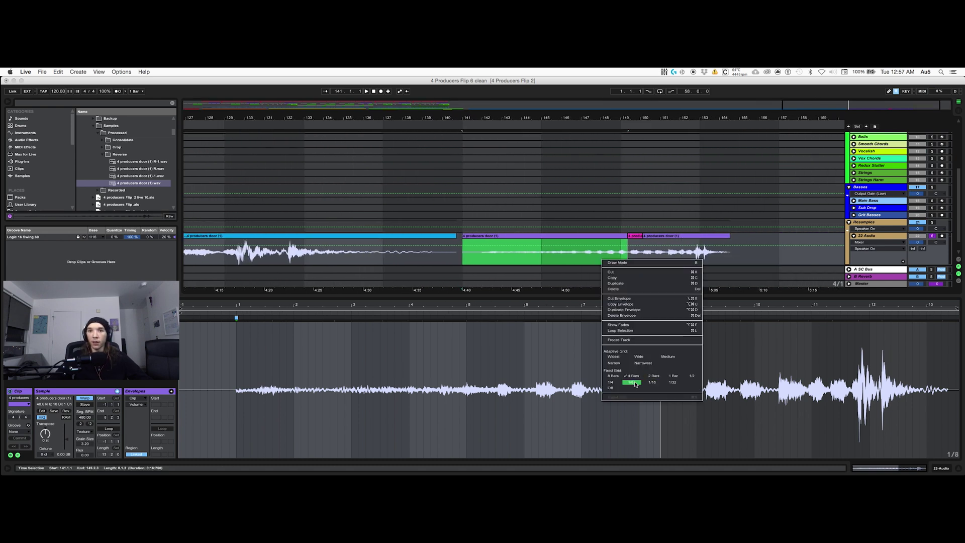
key("Escape")
left_click(583, 257)
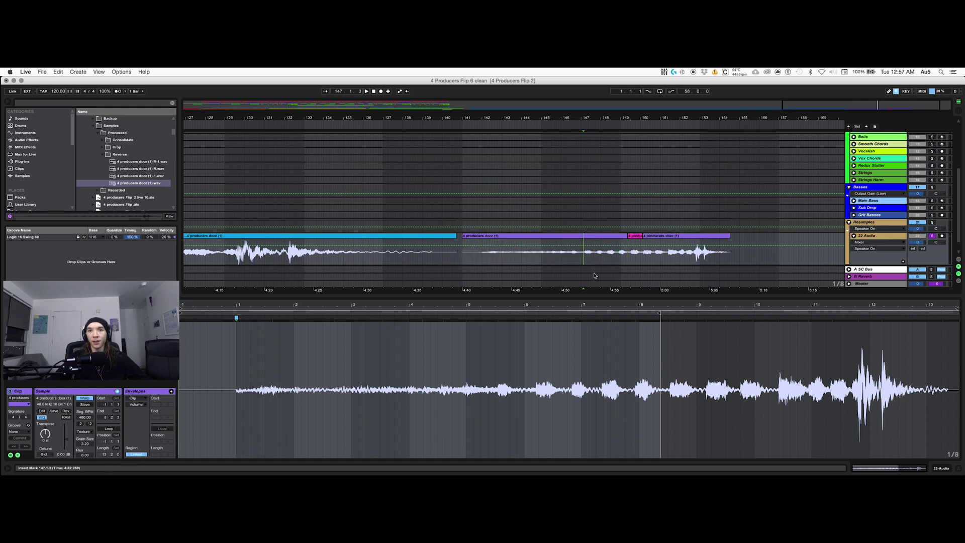
key("space")
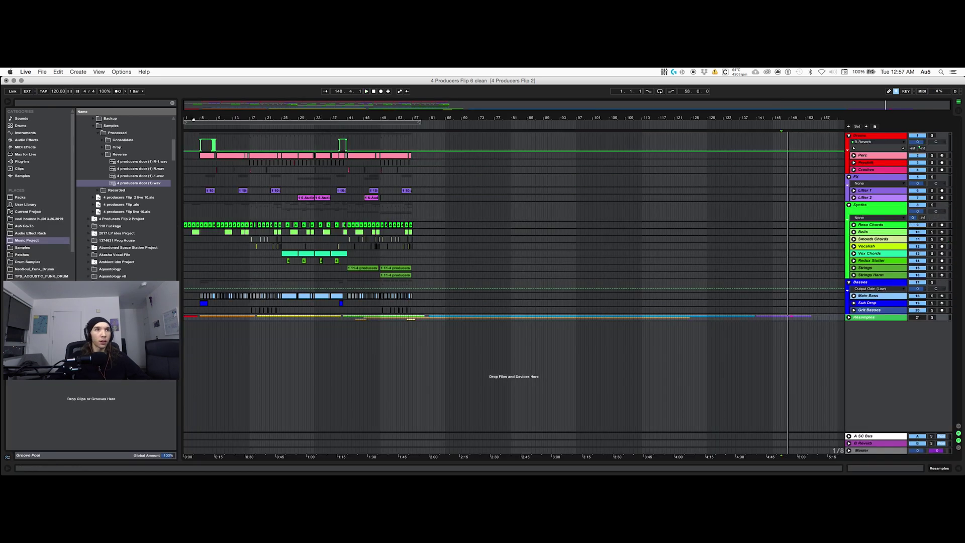
Play the Reso Chords track from its start and open its first clip to view the warp markers.
left_click_drag(193, 119, 192, 185)
double_click(204, 226)
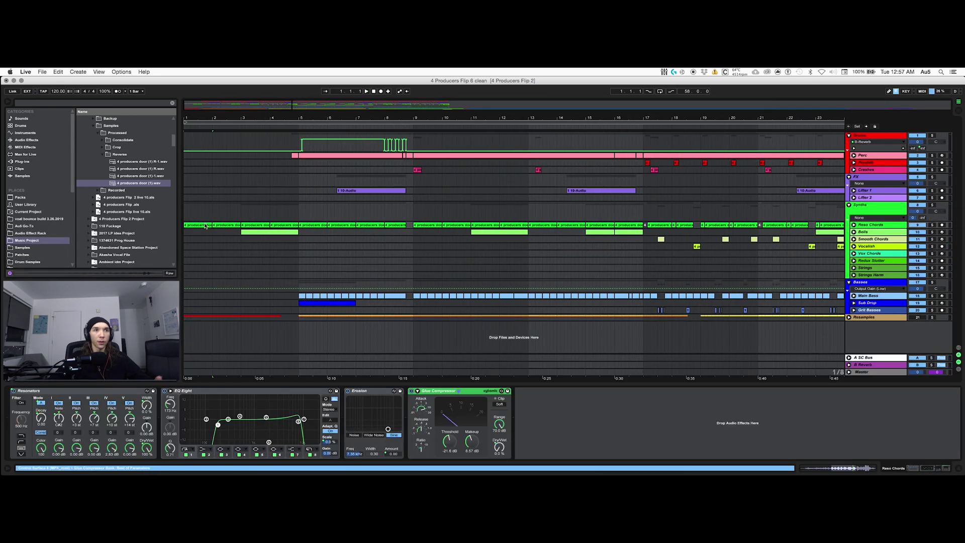
key("space")
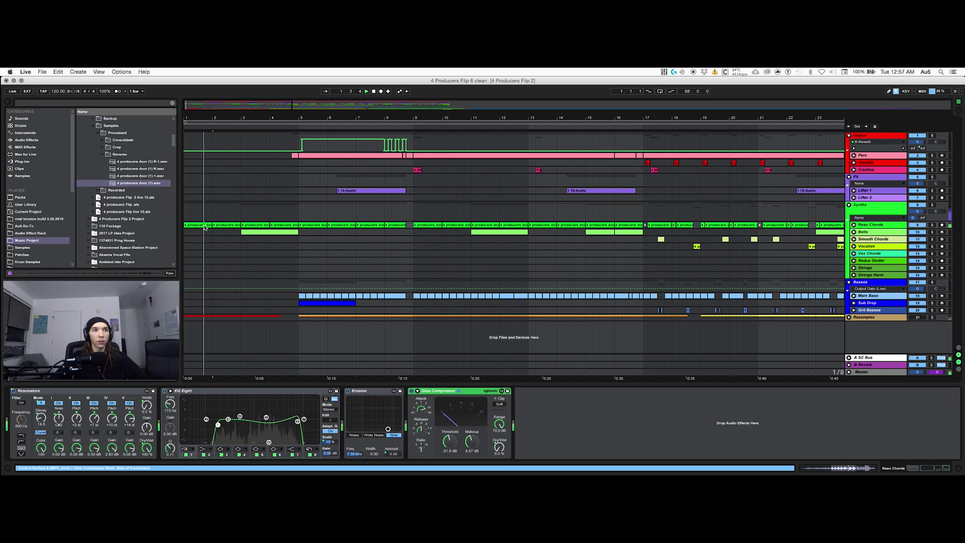
double_click(204, 227)
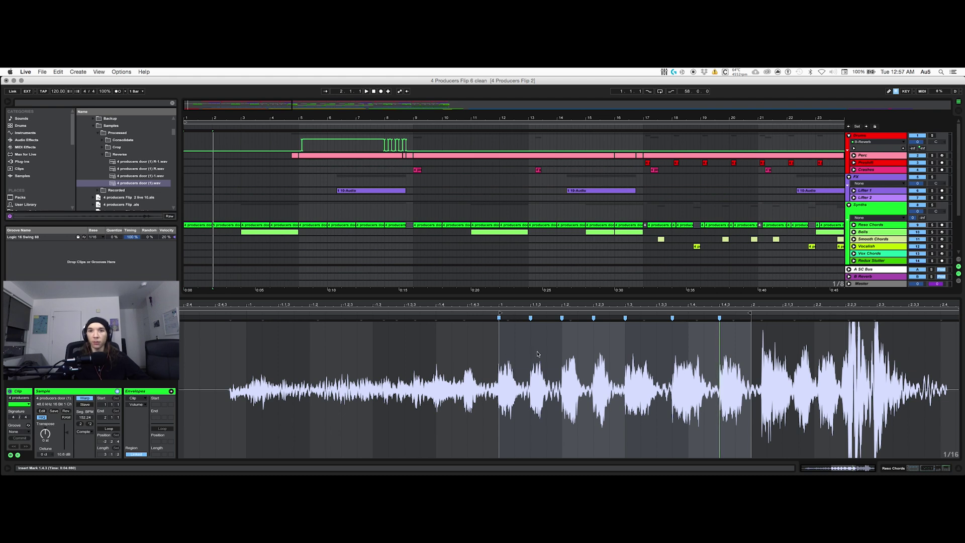
Show the Reso Chords device chain, select its Resonators device and play the track from bar 1.
left_click(912, 468)
left_click(72, 395)
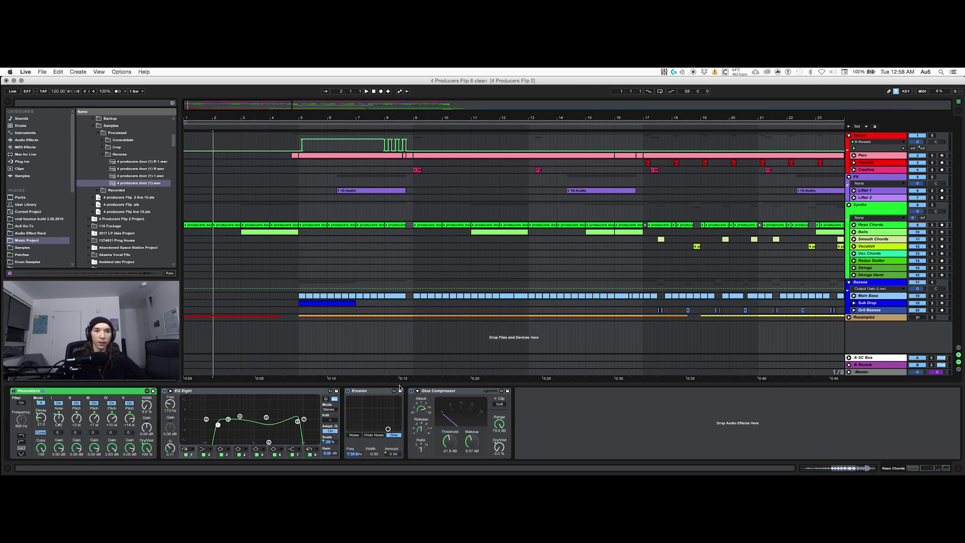
key("space")
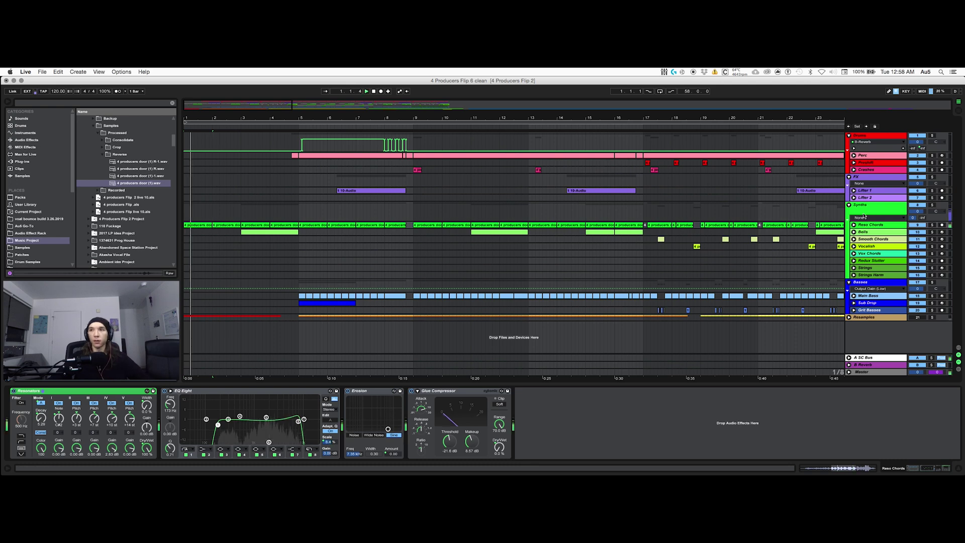
Unfold the Reso Chords track to examine its Resonators and EQ Eight automation, and play the arrangement from bar 5.
left_click(853, 225)
scroll(538, 225, "up", 1)
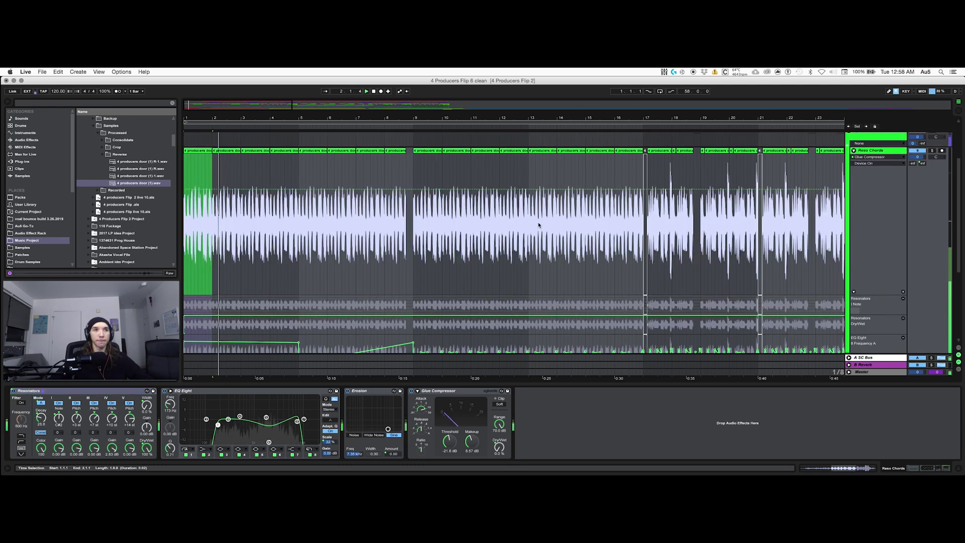
scroll(538, 225, "up", 1)
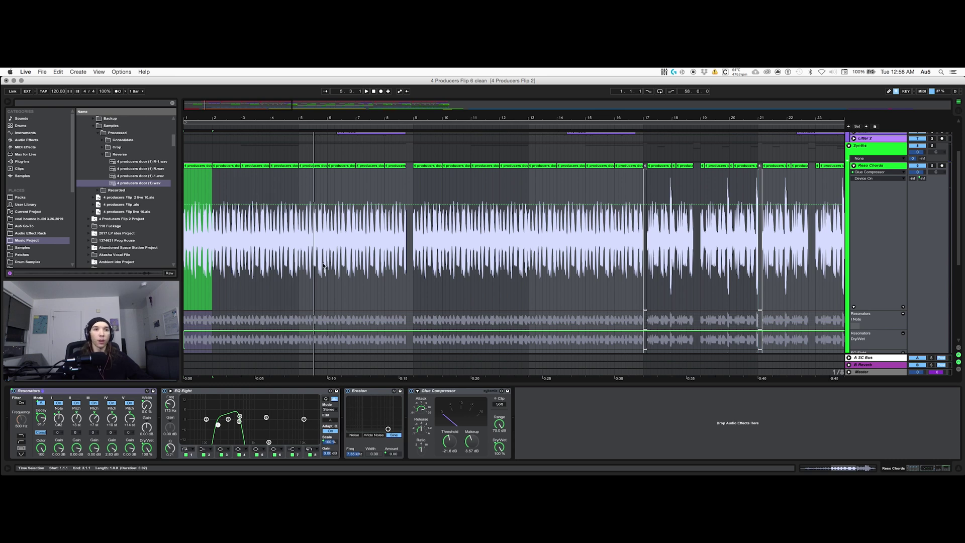
scroll(323, 266, "down", 4)
scroll(323, 261, "up", 2)
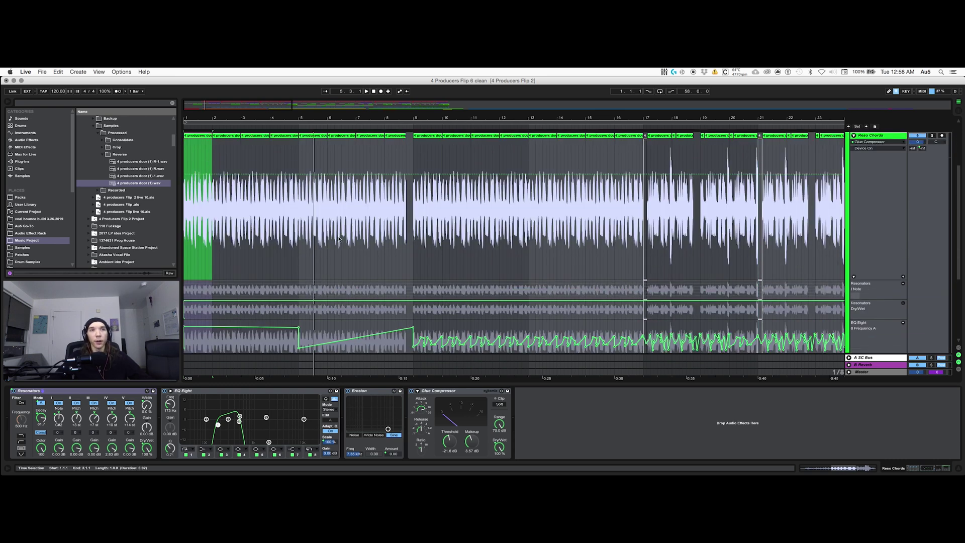
scroll(339, 240, "up", 1)
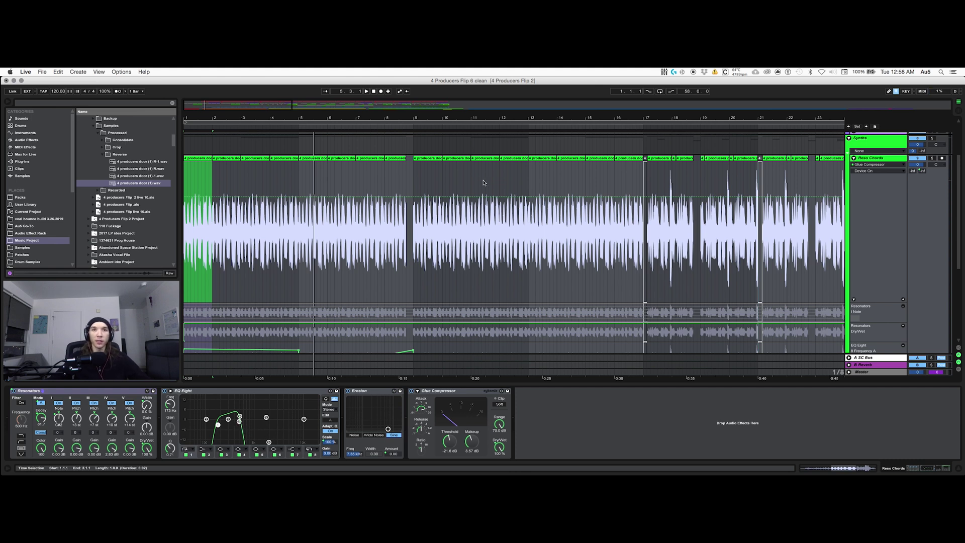
scroll(538, 201, "down", 3)
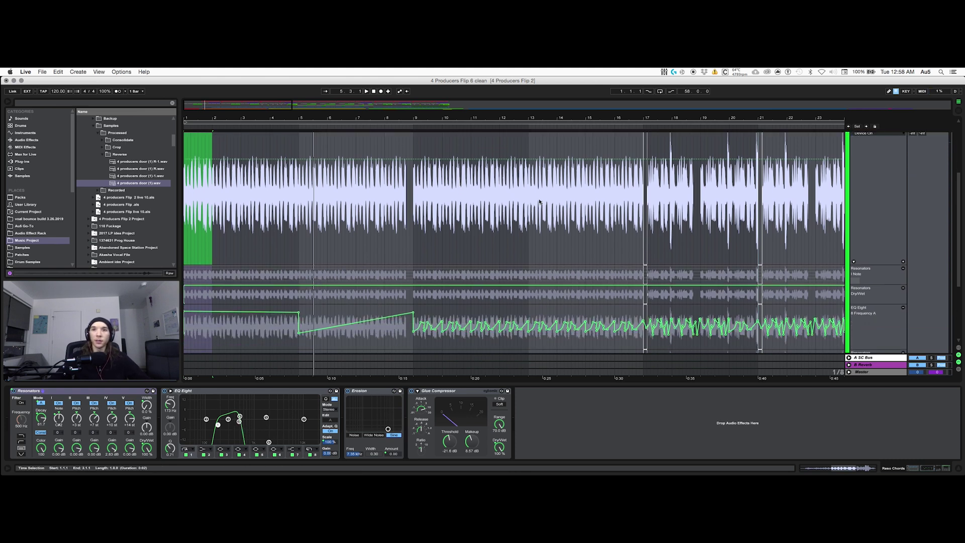
left_click(298, 197)
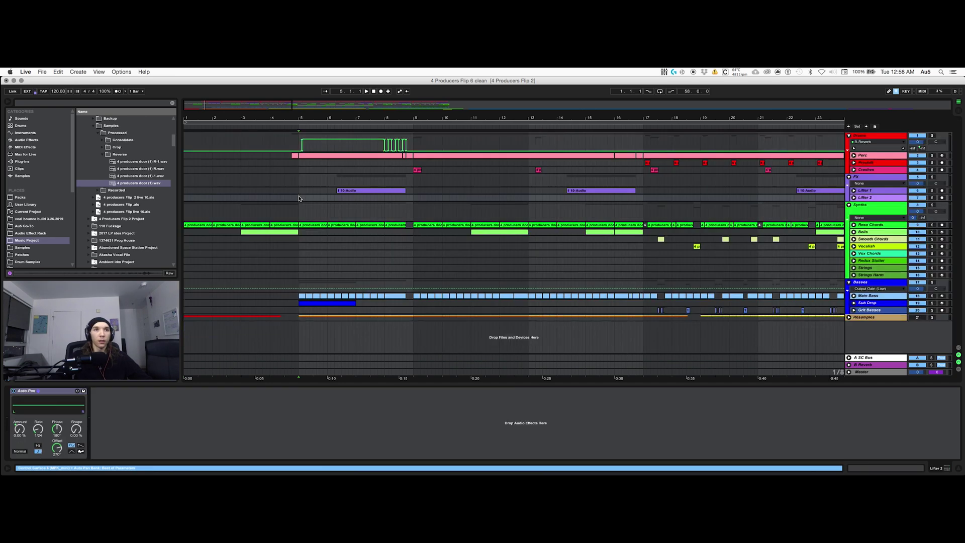
key("space")
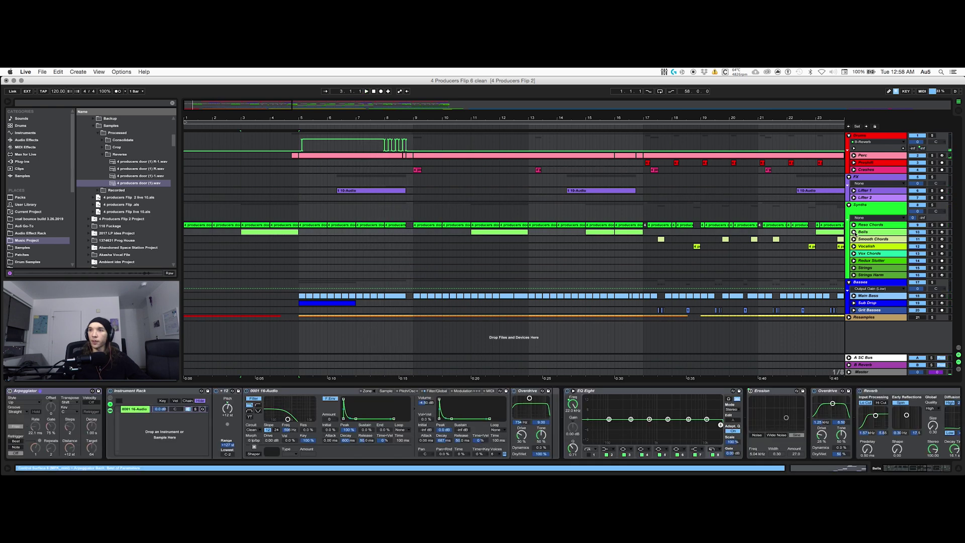
Unfold the Bells track and the Resamples group, and audition the orange door clip on 22 Audio from bar 13.
left_click(853, 232)
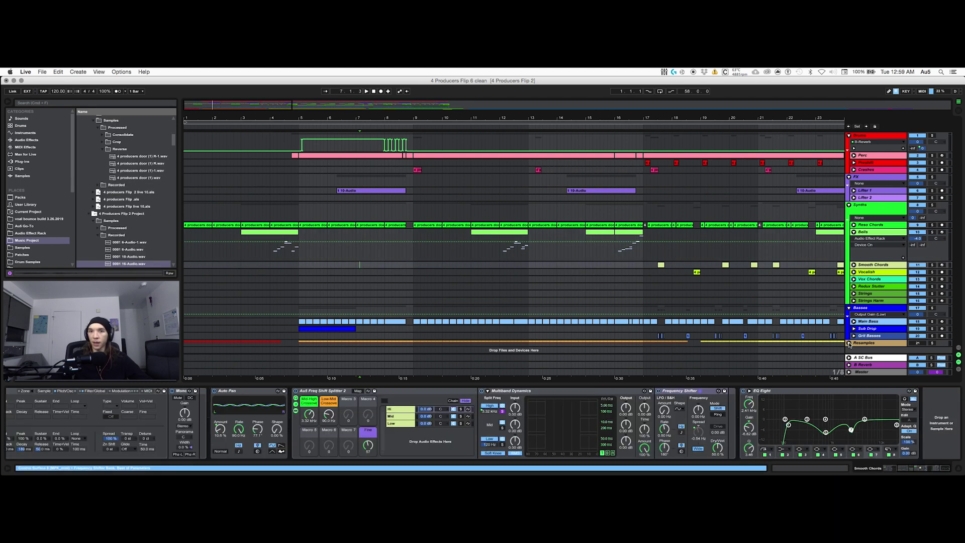
left_click(848, 342)
scroll(849, 345, "down", 2)
left_click(879, 309)
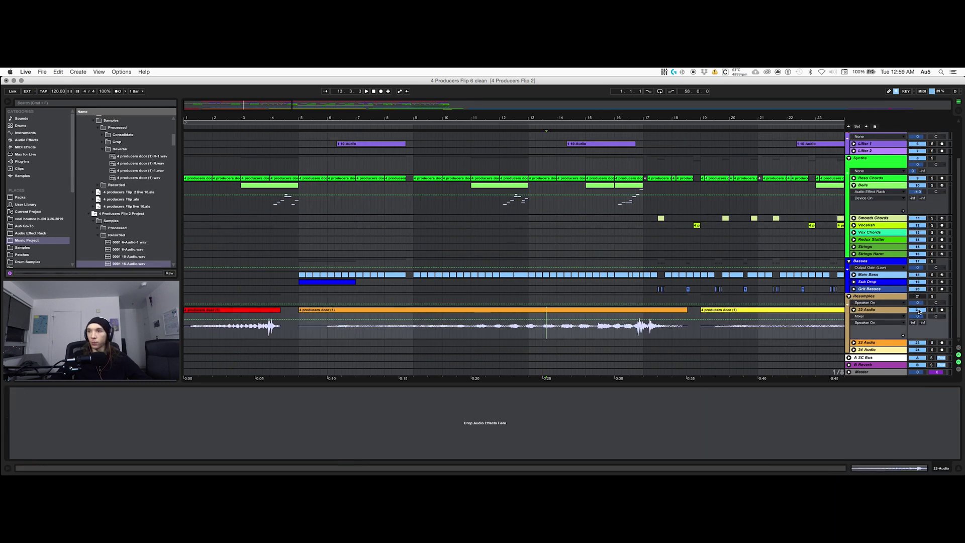
left_click(918, 311)
key("space")
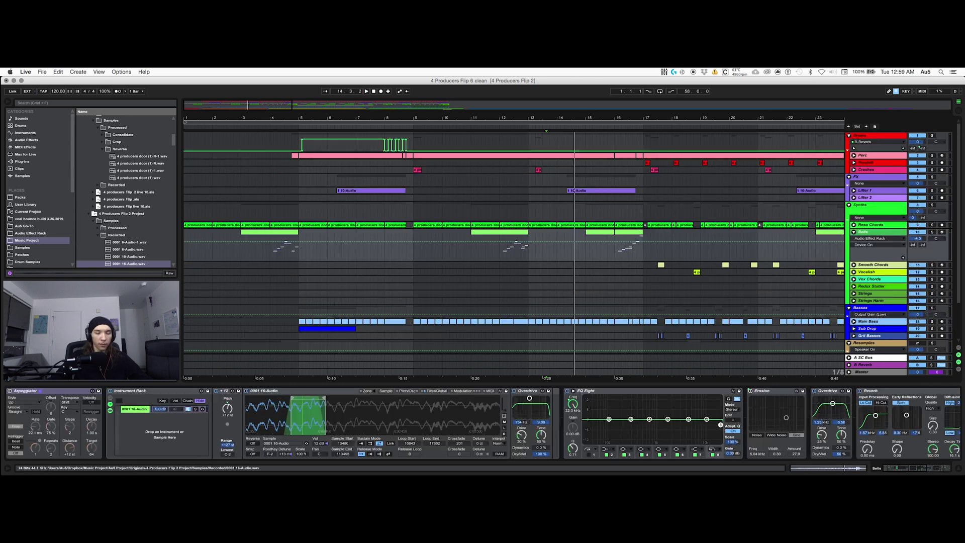
Shift the loop region in the Bells track's 0001 16-Audio Sampler waveform and arm the track for recording.
mouse_move(320, 409)
left_mouse_down()
mouse_move(366, 408)
mouse_move(308, 418)
mouse_move(300, 355)
mouse_move(304, 417)
left_mouse_up()
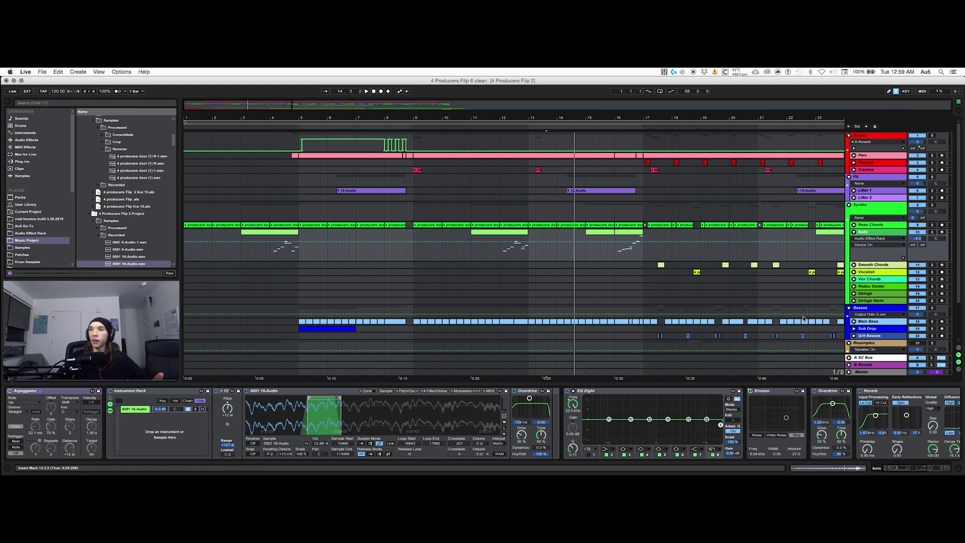
left_click(943, 232)
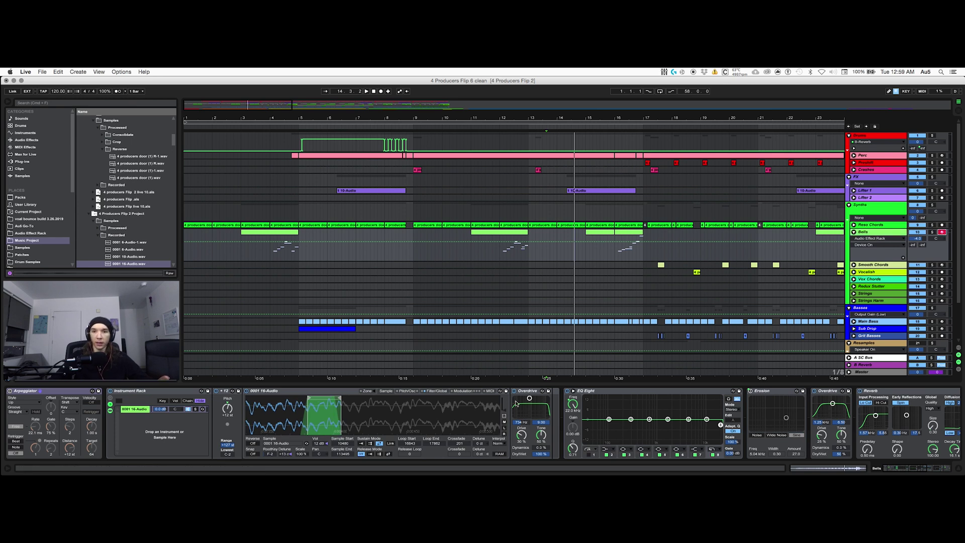
Bypass the EQ Eight, Erosion, second Overdrive and Reverb on Bells, and switch off the filter in its Sampler.
left_click(567, 391)
left_click(821, 391)
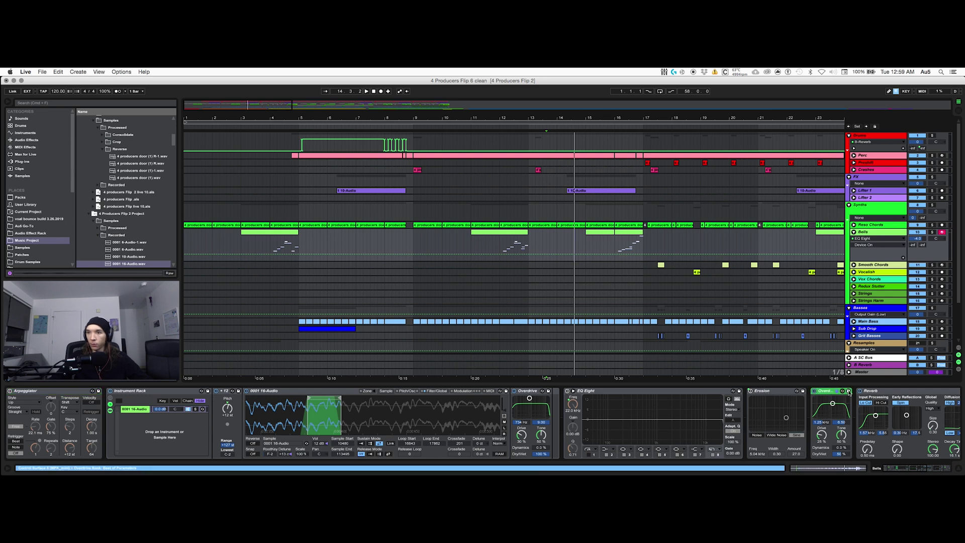
left_click(440, 390)
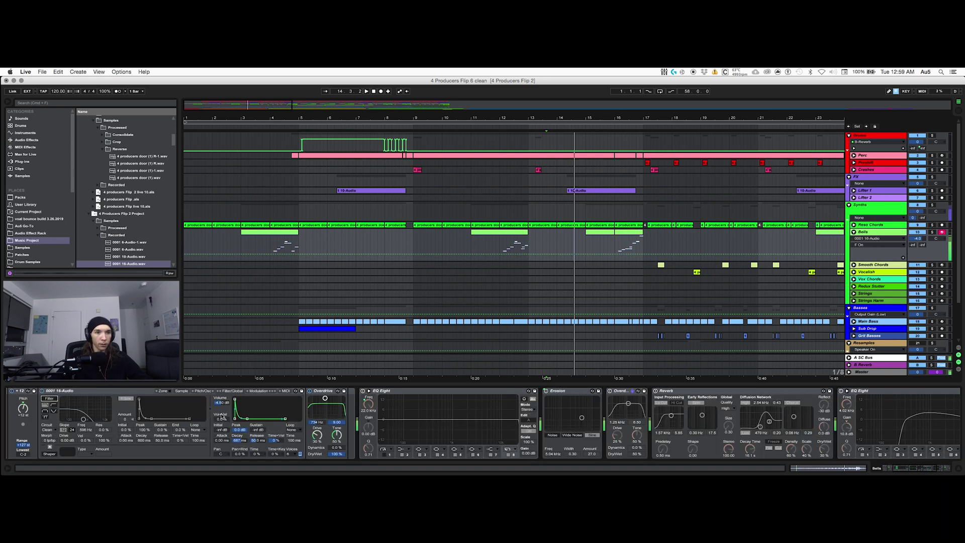
Compare the Bells sound with the first Overdrive off and on, and re-enable the Sampler's filter.
left_click(309, 391)
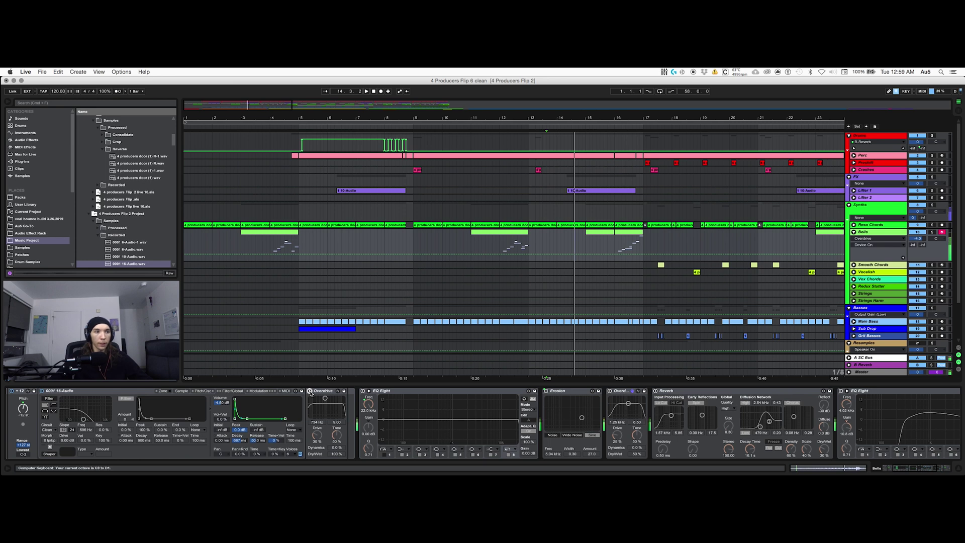
left_click(309, 392)
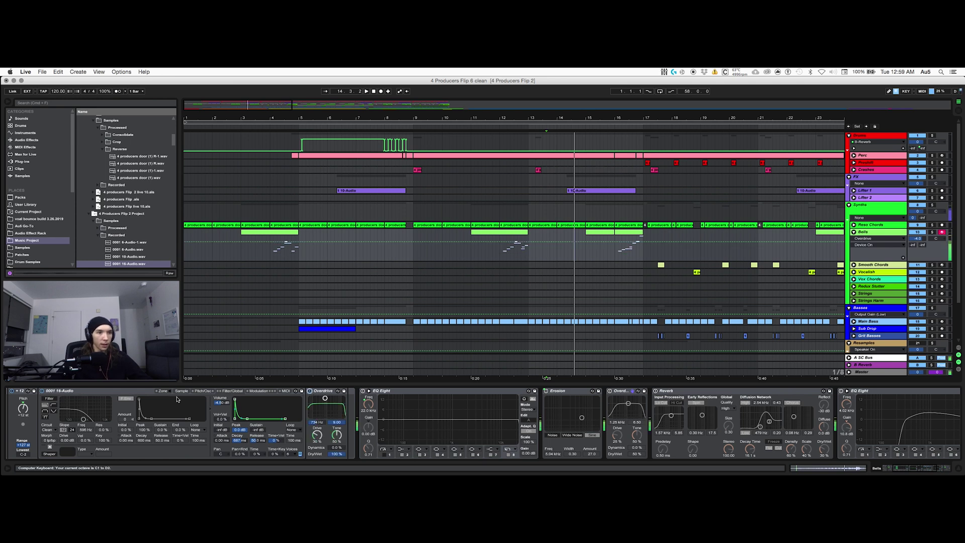
left_click(49, 398)
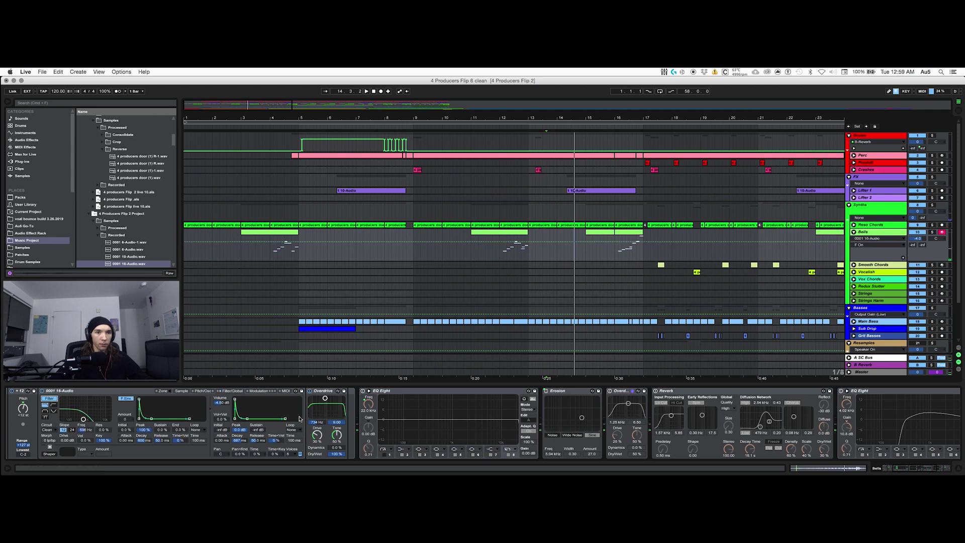
Re-enable both EQ Eights, the second Overdrive, the Reverb and the Limiter in the Bells device chain.
left_click(363, 390)
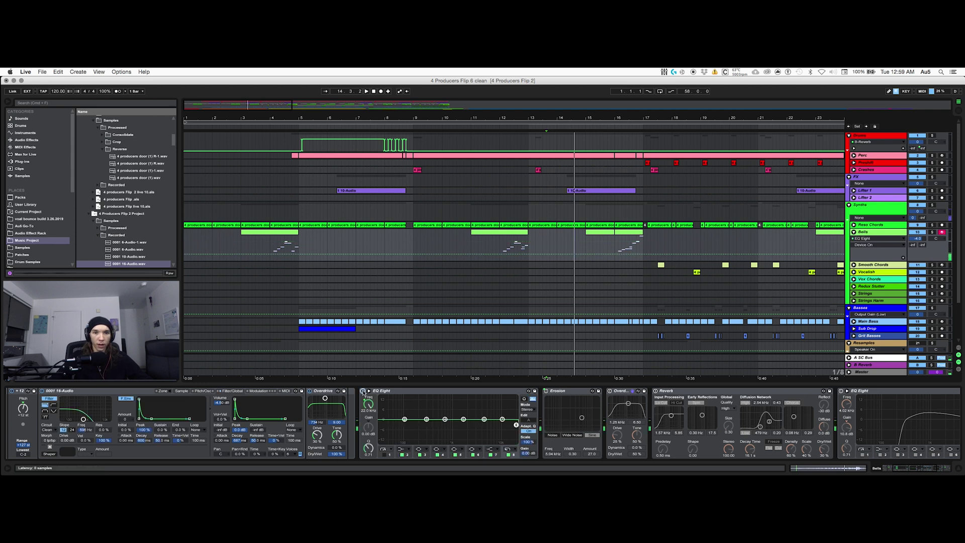
left_click(609, 391)
left_click(655, 391)
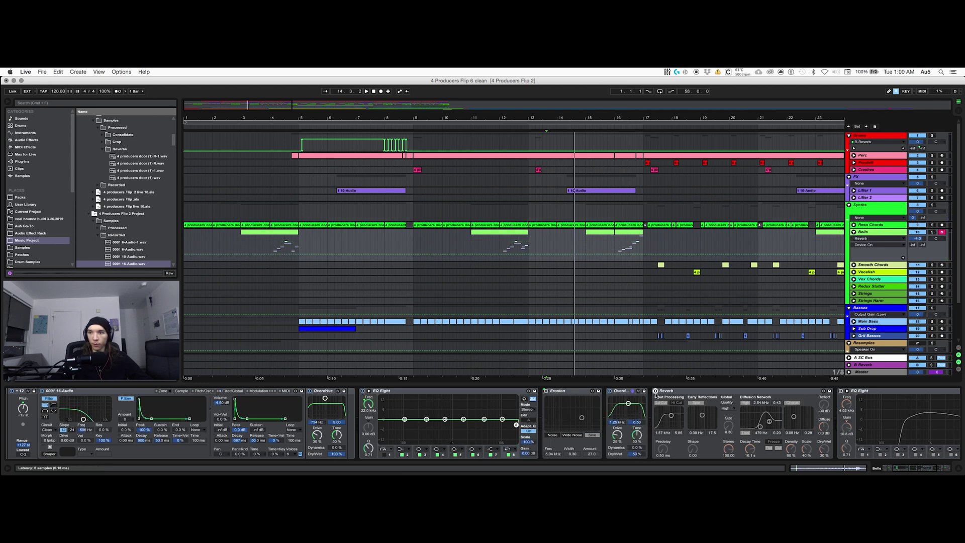
left_click(841, 391)
left_click_drag(919, 470, 943, 467)
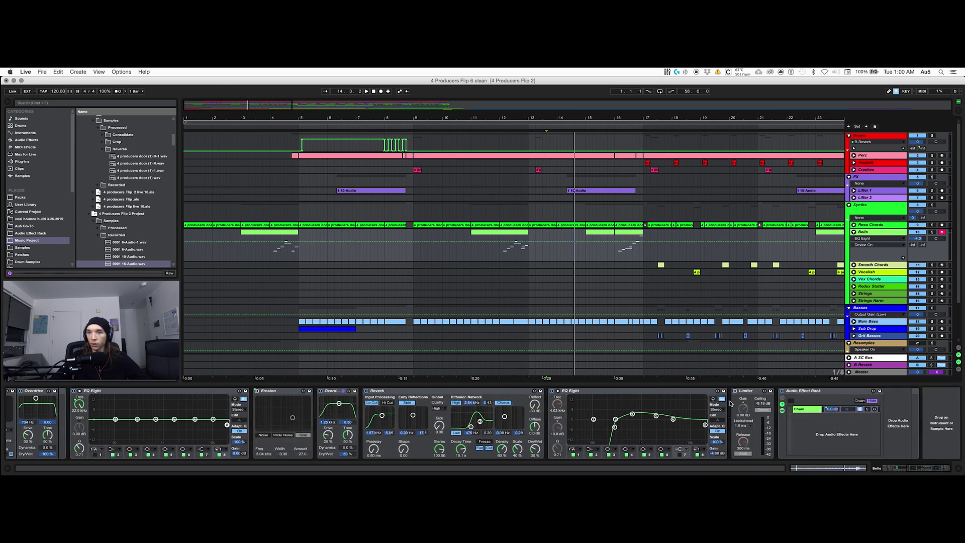
left_click(734, 391)
Audition the Bells track soloed from bar 4 with its effects enabled, and clear the solo.
key("space")
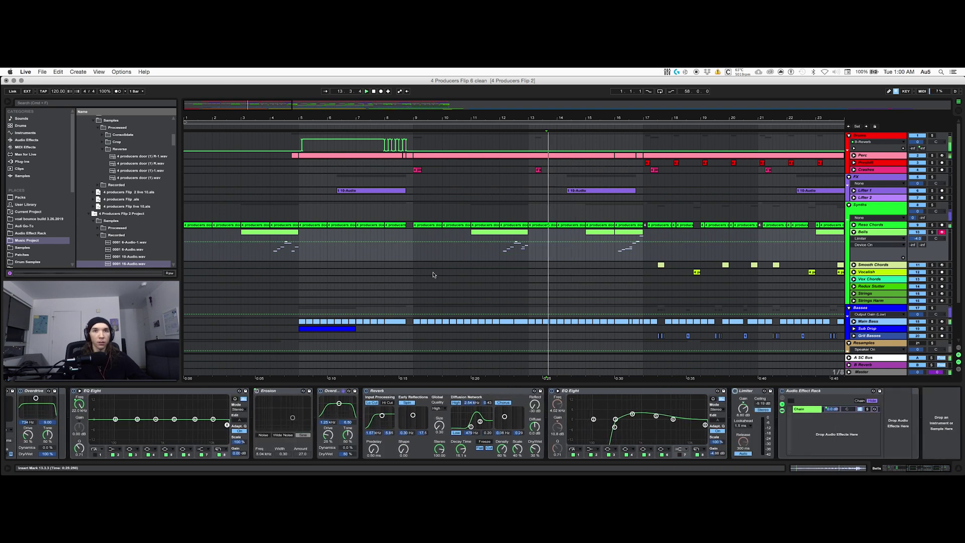
left_click(270, 249)
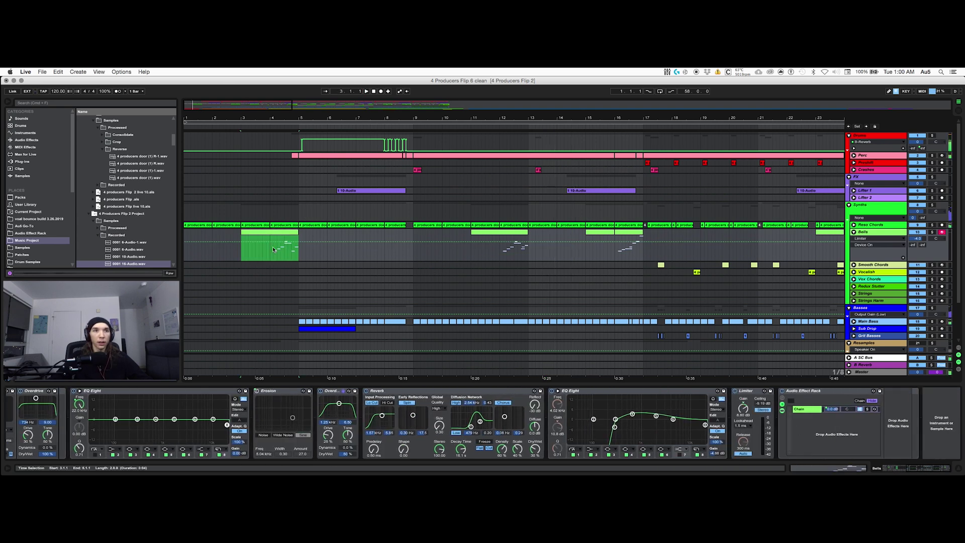
left_click(932, 232)
key("space")
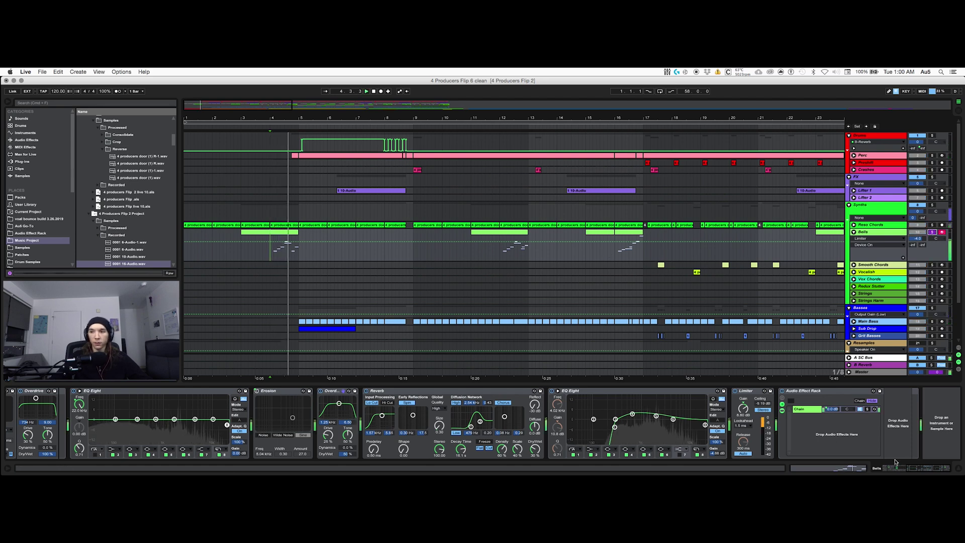
key("space")
left_click_drag(920, 469, 872, 469)
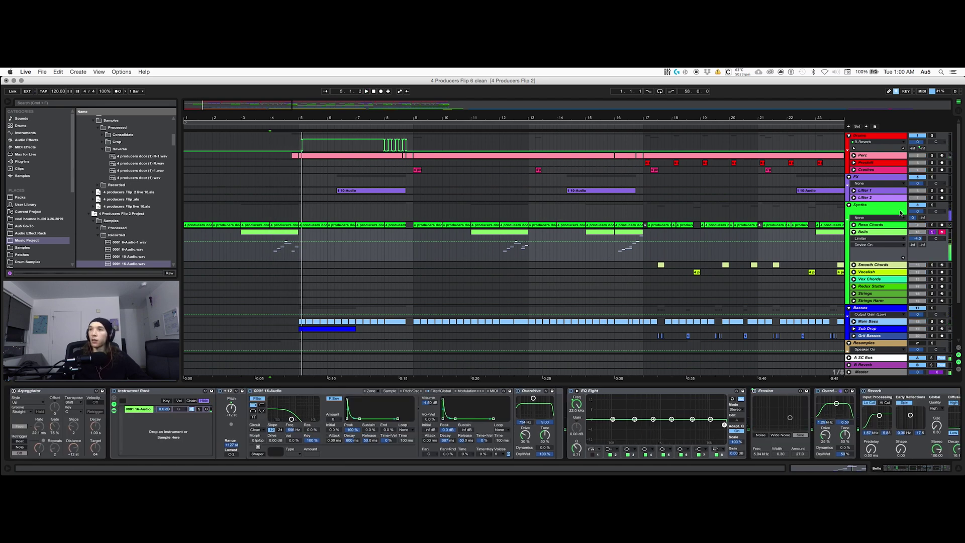
left_click(931, 232)
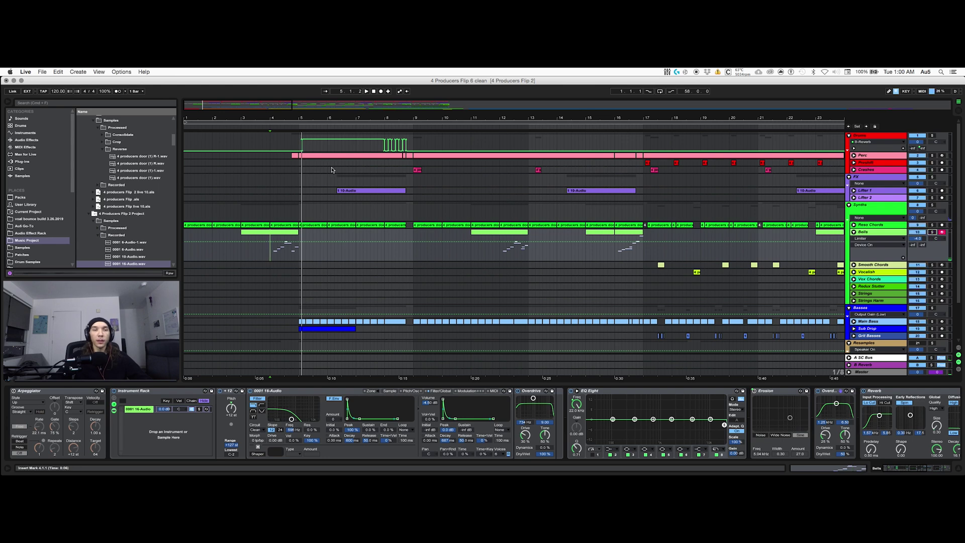
Unfold and solo the Perc track, and play its clip from bar 5.
left_click(781, 156)
left_click(854, 155)
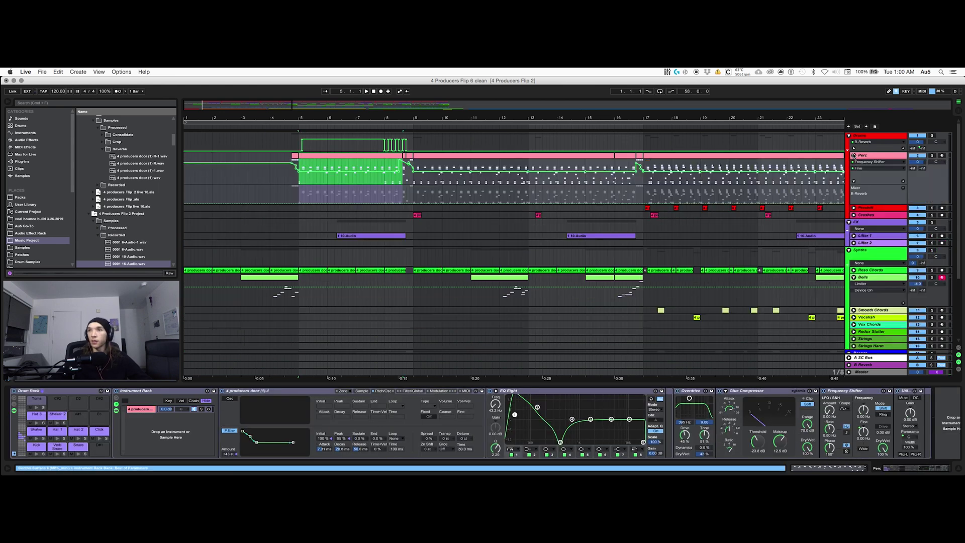
left_click(932, 155)
left_click(296, 156)
key("space")
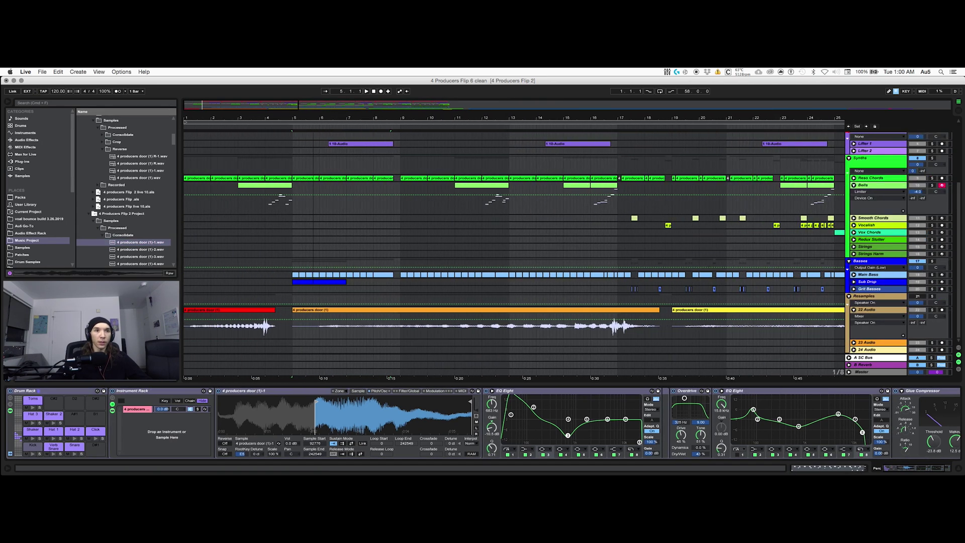
Audition the Perc clip from bar 9 and switch on the pitch envelope in the kick's Sampler.
scroll(315, 155, "up", 4)
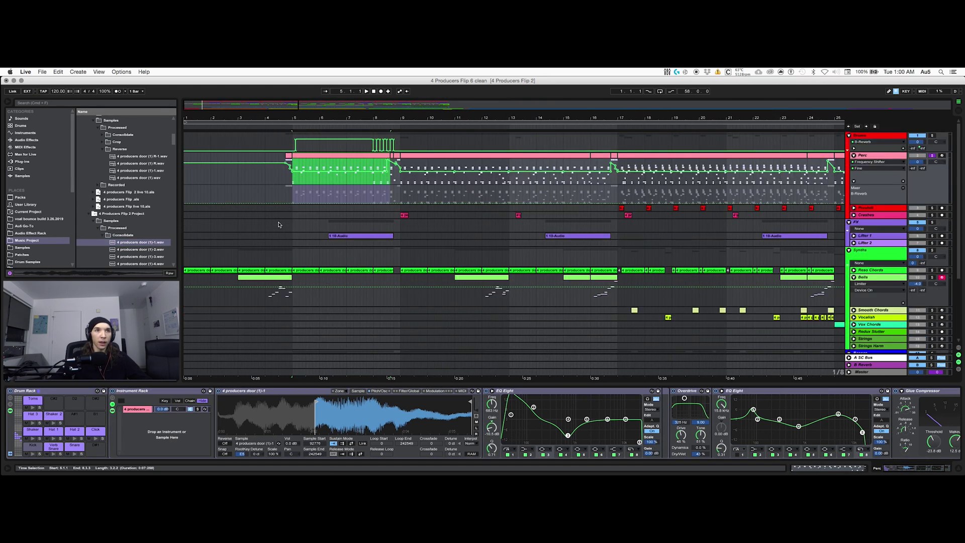
left_click(410, 156)
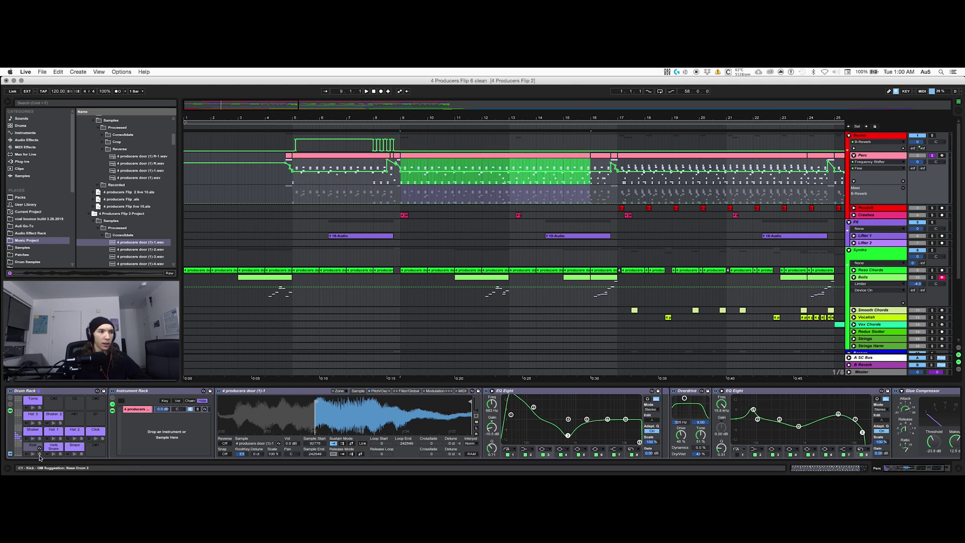
key("space")
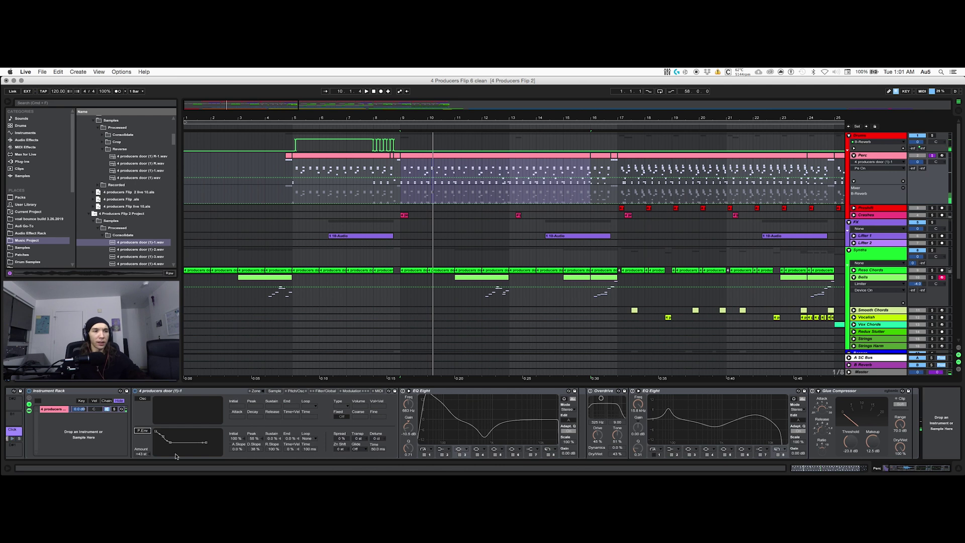
left_click(146, 432)
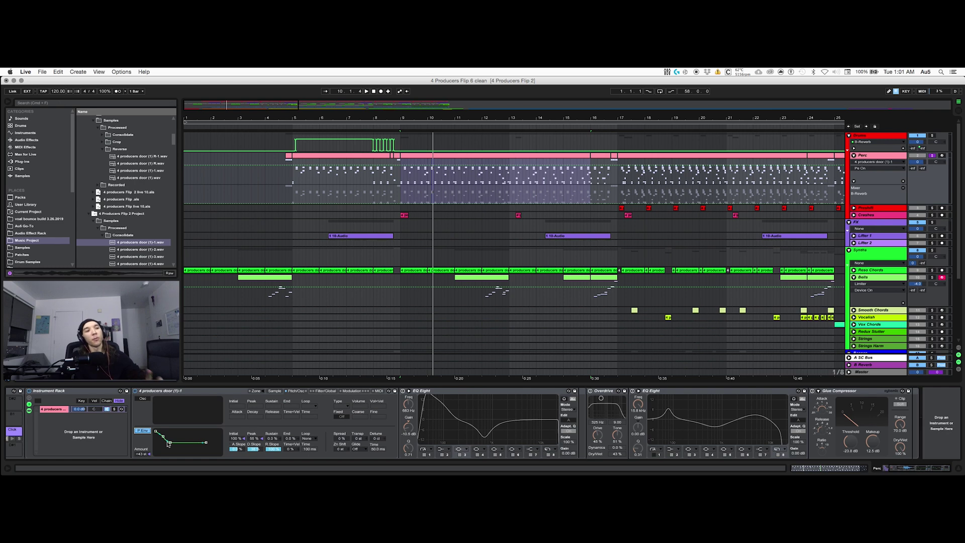
key("space")
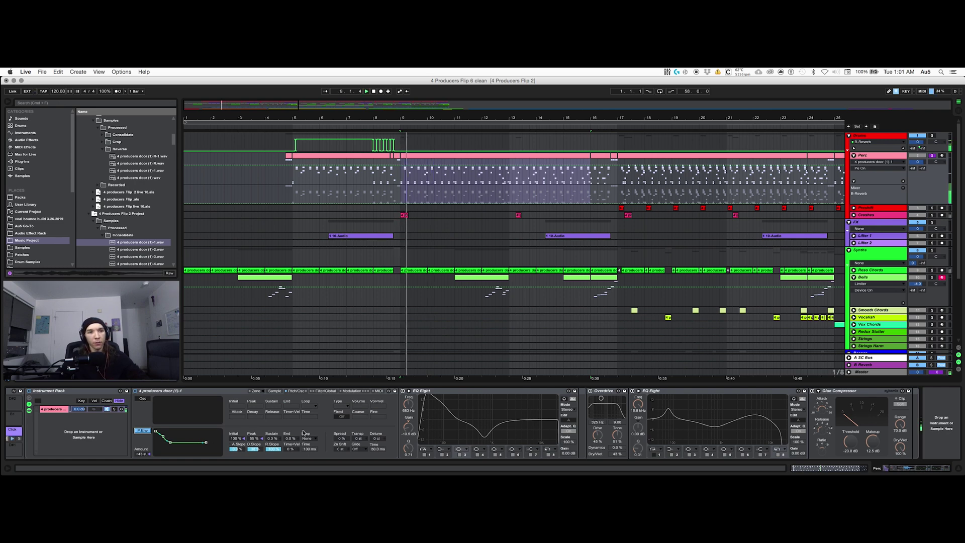
key("space")
Re-enable the two EQ Eights, the Overdrive and the Glue Compressor in the kick chain while auditioning the Perc clip.
scroll(322, 397, "left", 3)
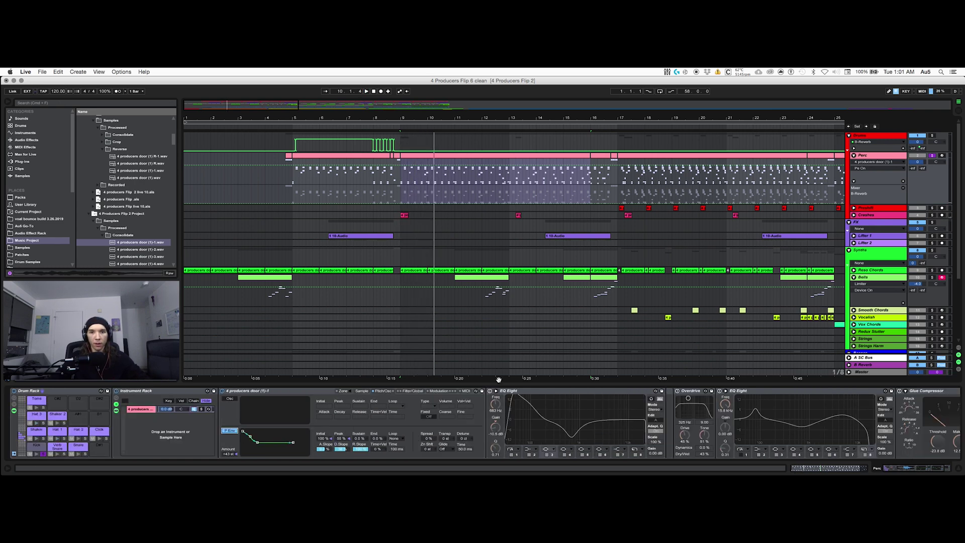
left_click(528, 408)
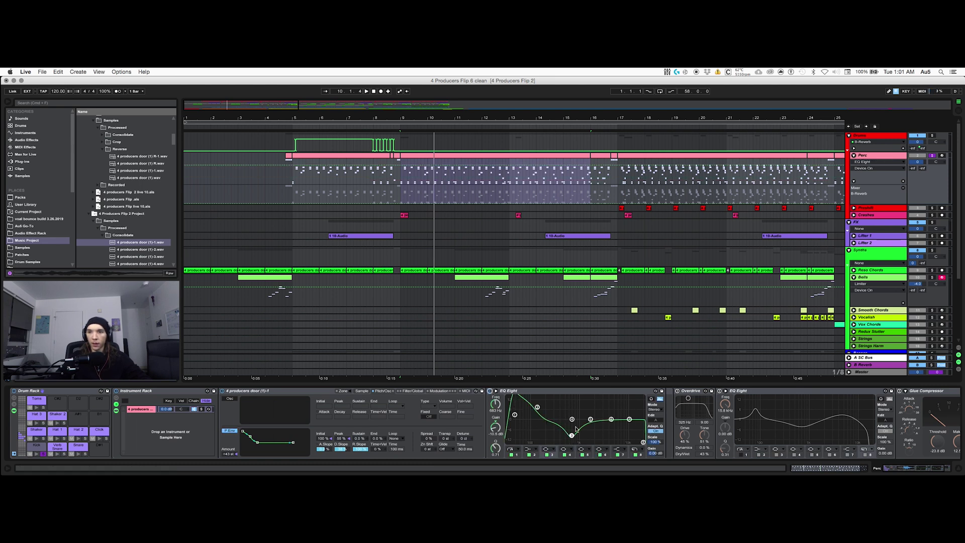
key("space")
left_click(696, 408)
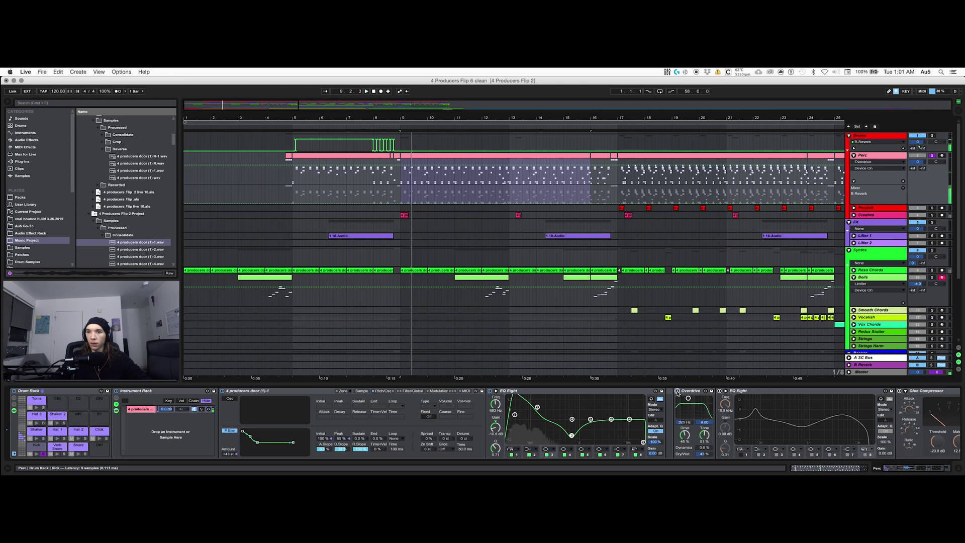
left_click_drag(896, 470, 905, 471)
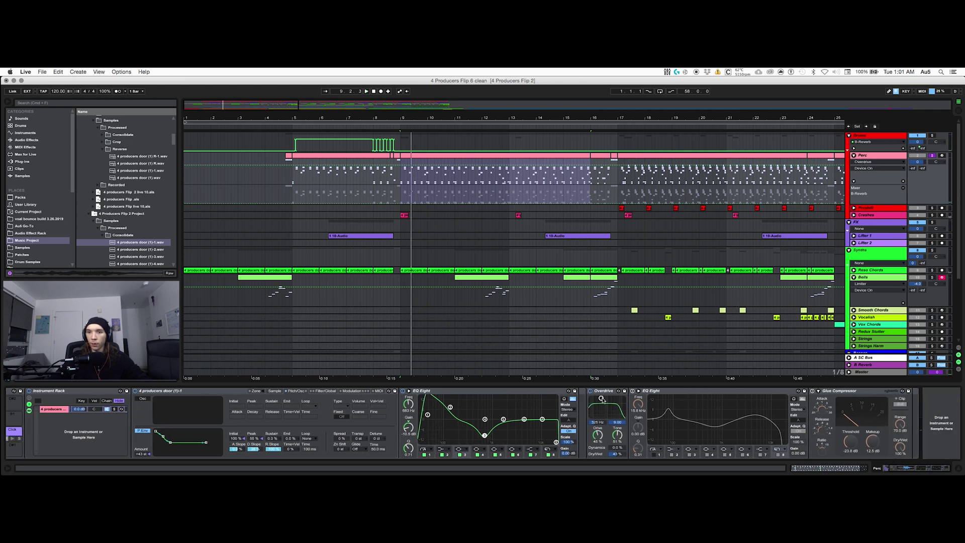
left_click(677, 428)
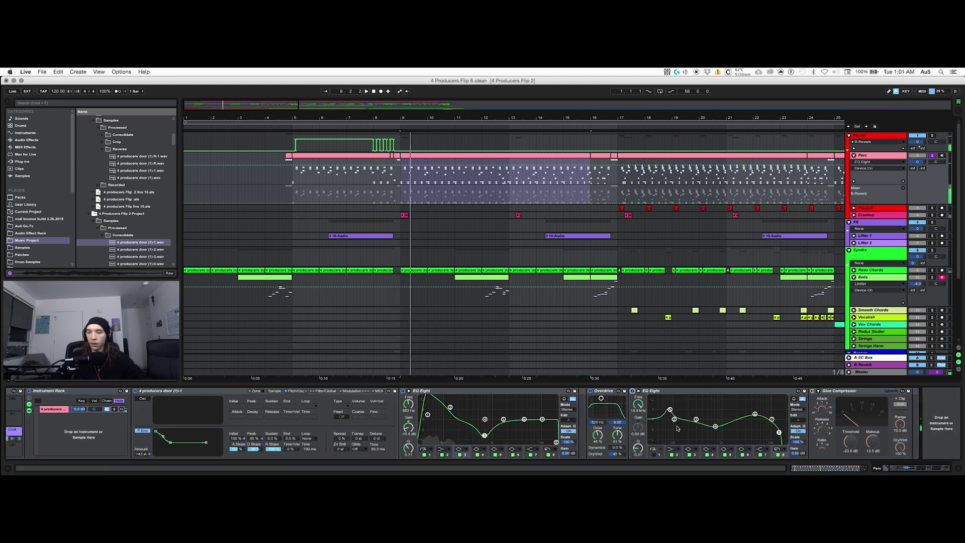
left_click(813, 392)
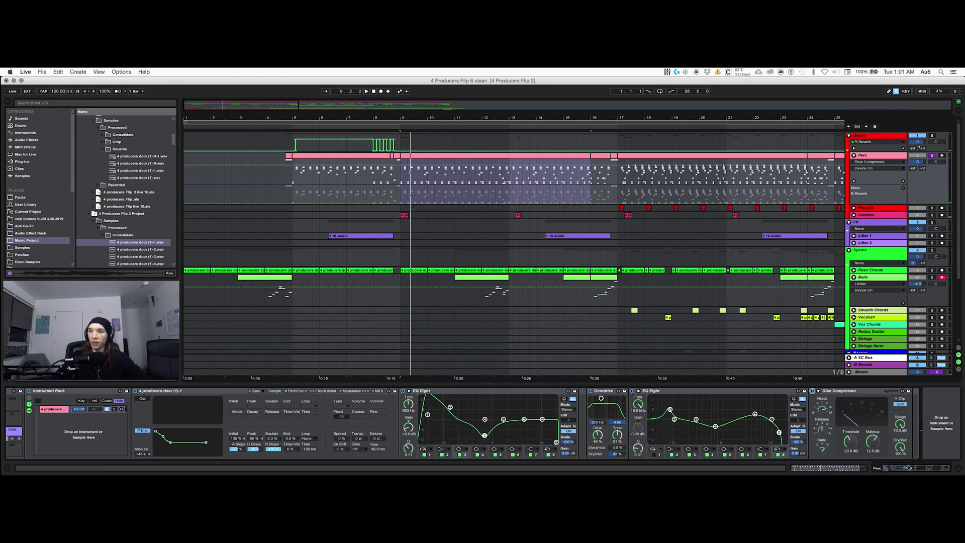
key("space")
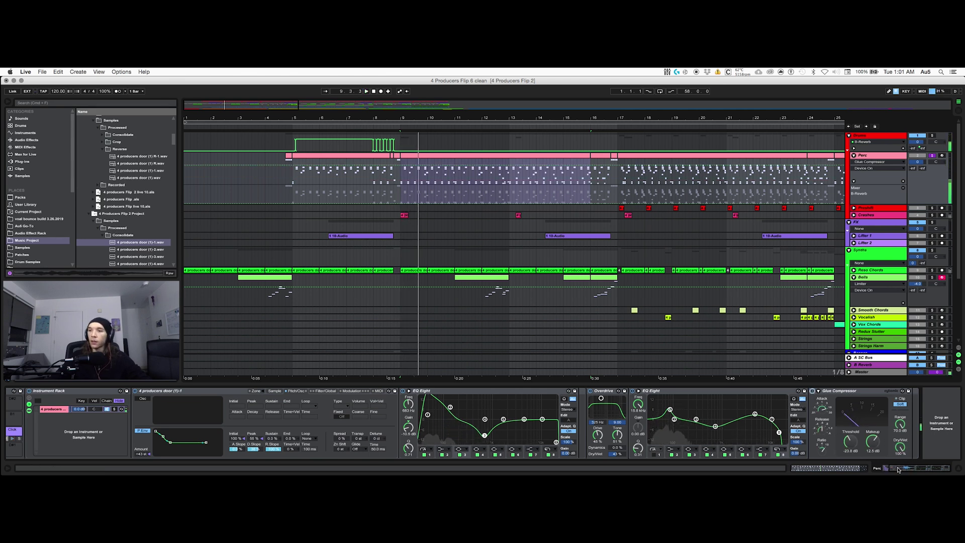
Solo the second layer in the snare's Instrument Rack and bypass its Simpler filter, Erosion and EQ Eight.
left_click(898, 469)
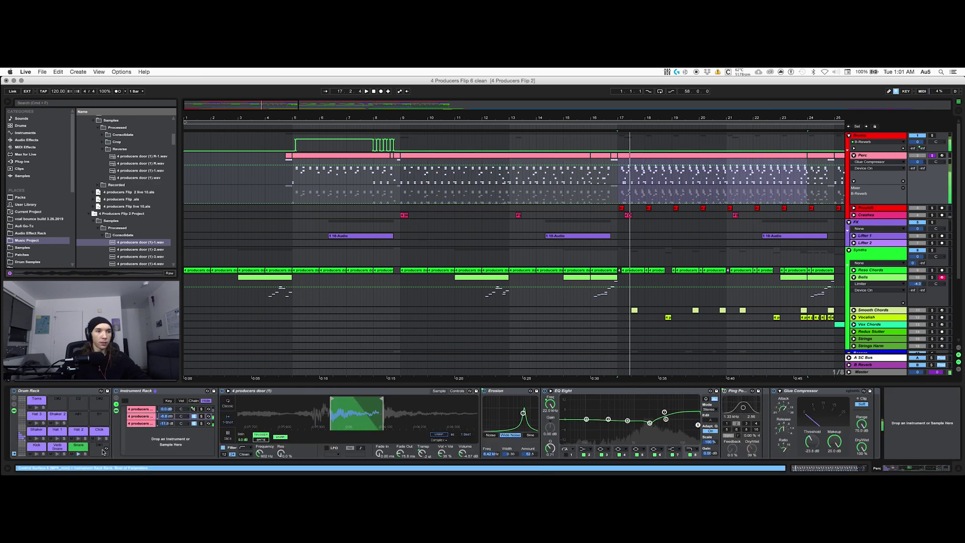
left_click(202, 417)
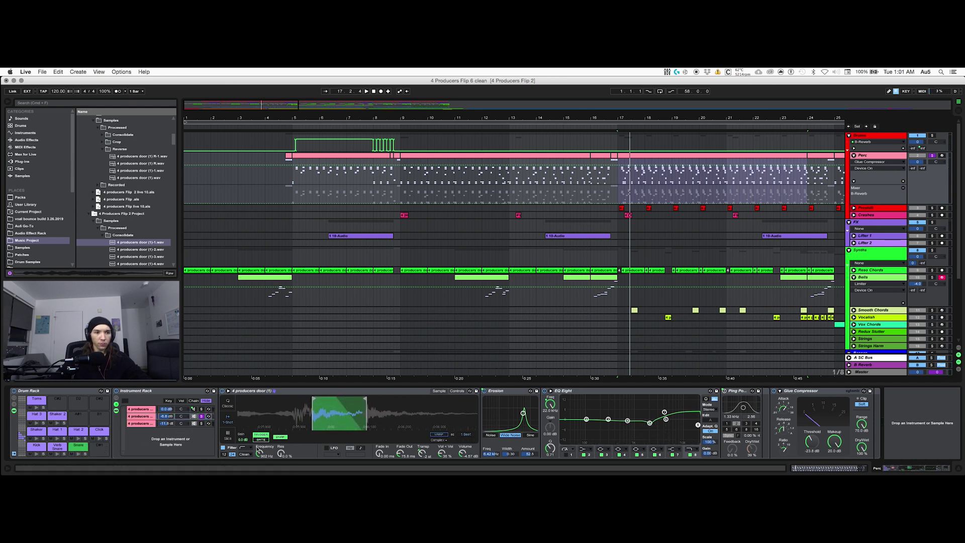
left_click(223, 448)
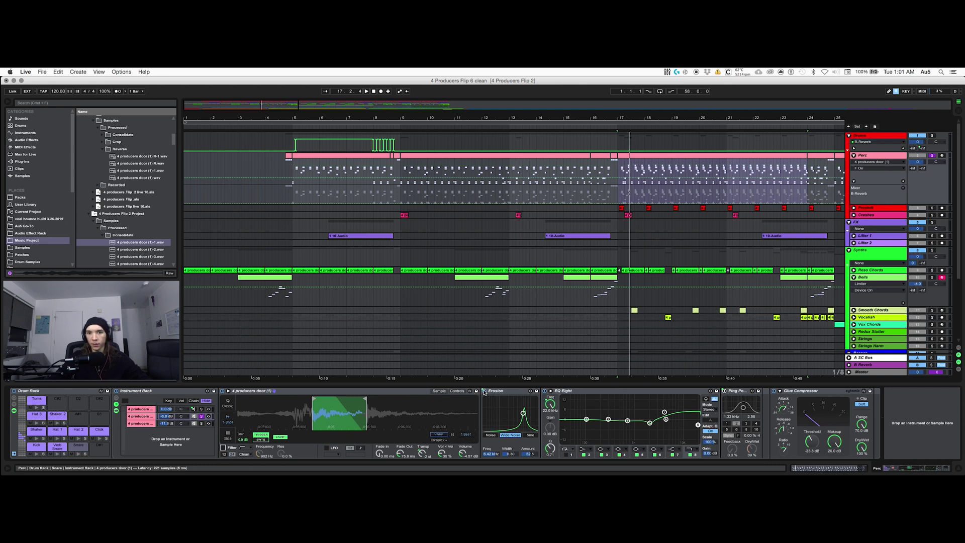
left_click(484, 391)
left_click(544, 391)
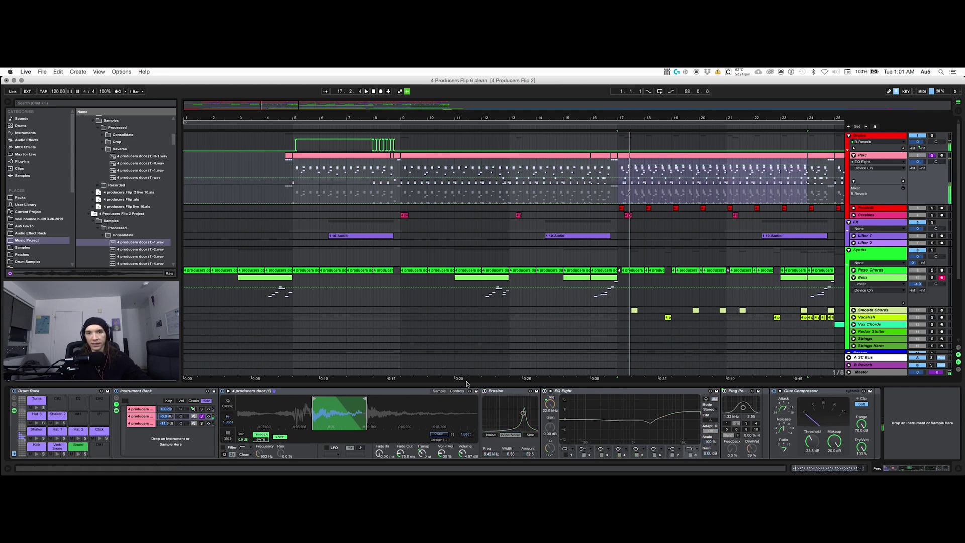
Re-enable the Simpler filter, Erosion and EQ Eight on the snare's second layer, auditioning the Snare pad between changes.
left_click(484, 390)
left_click(222, 447)
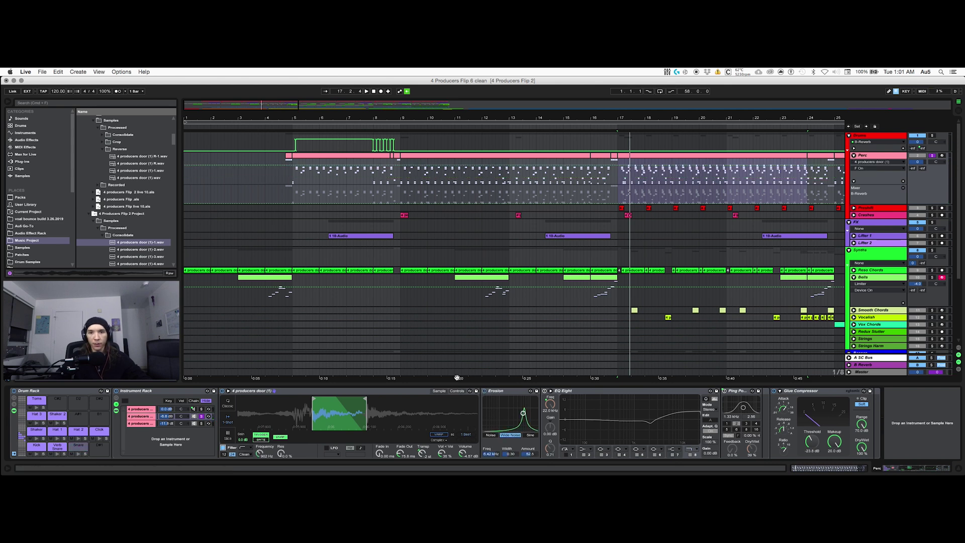
left_click(79, 454)
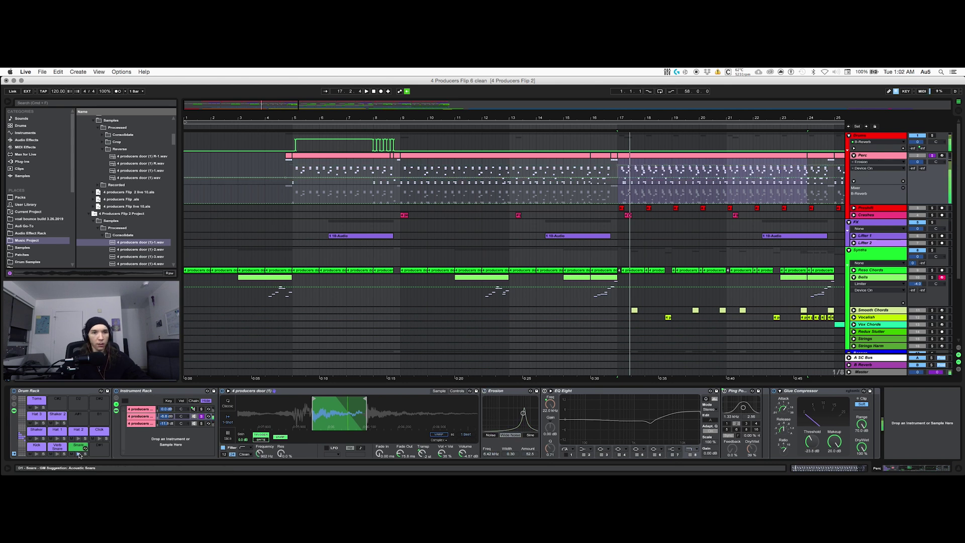
left_click(485, 391)
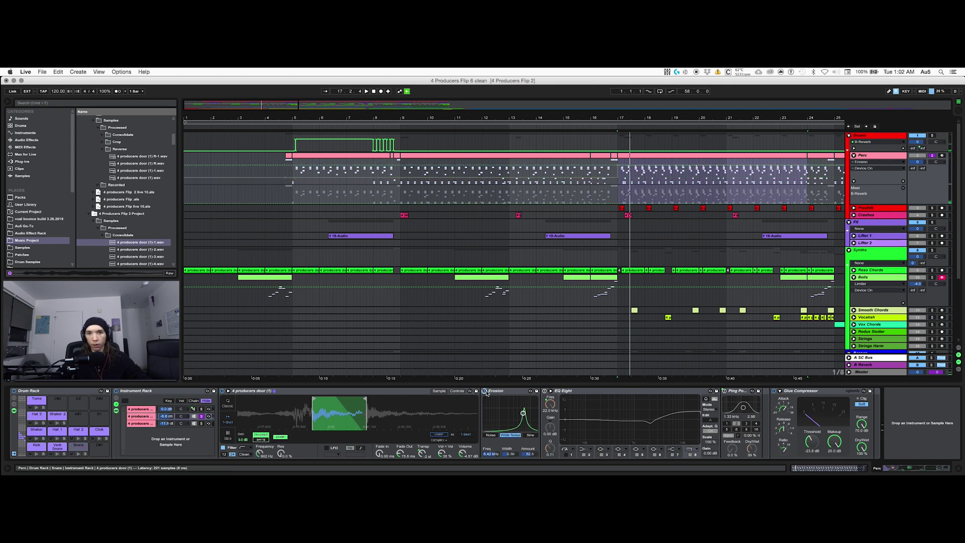
left_click(78, 454)
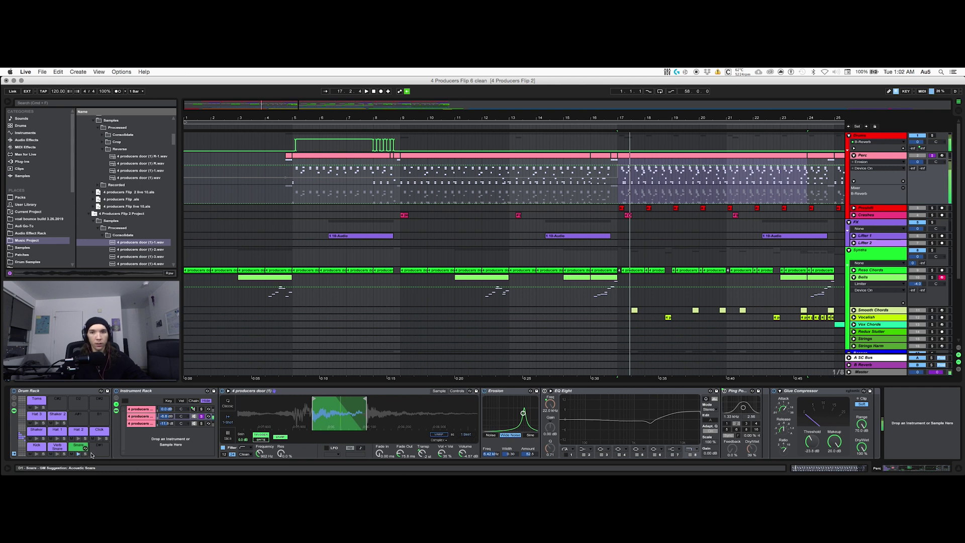
left_click(544, 391)
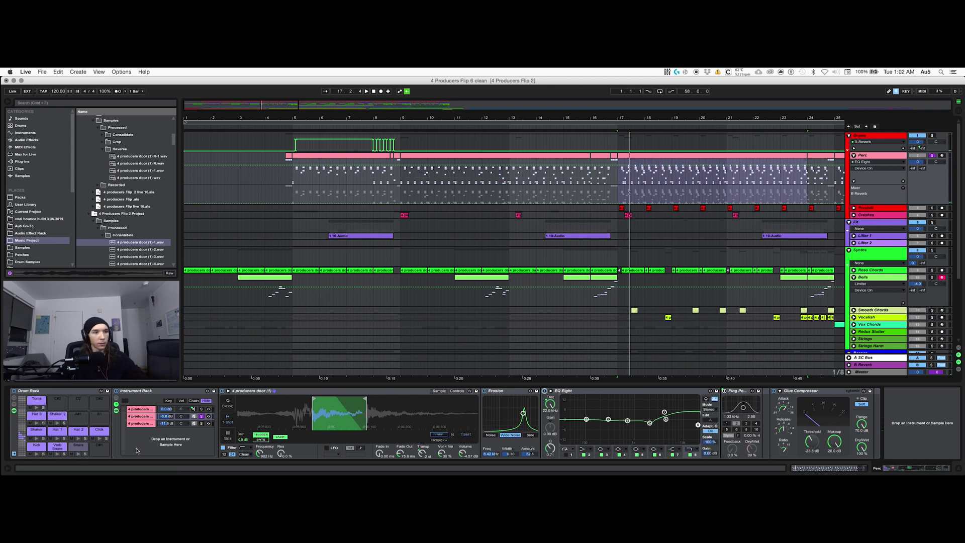
left_click(79, 453)
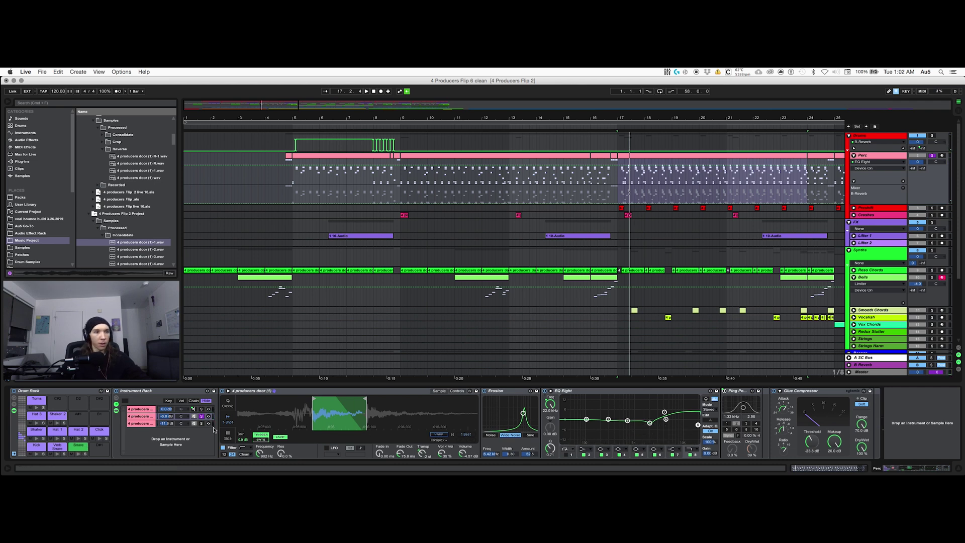
Show the third layer of the snare's Instrument Rack and examine its device chain through to the Glue Compressor.
left_click(177, 426)
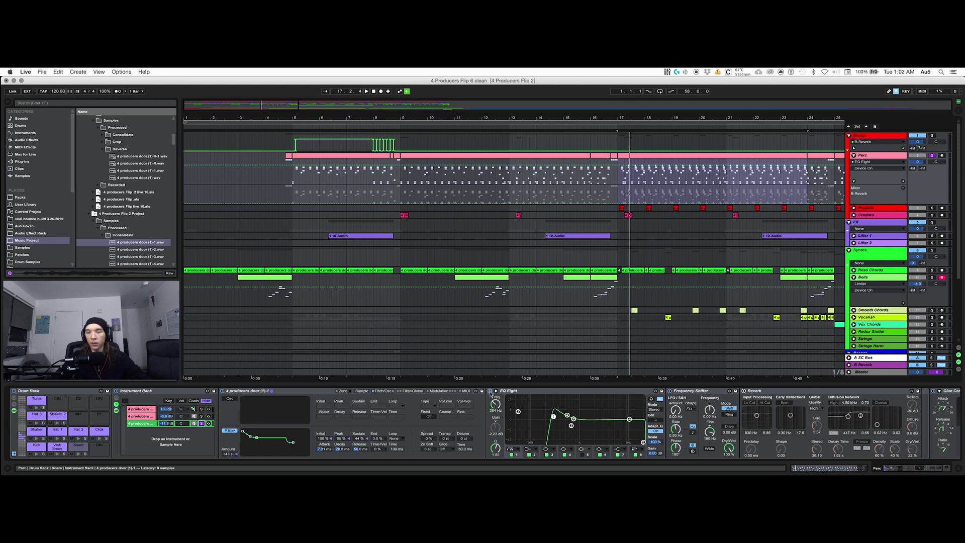
left_click(897, 470)
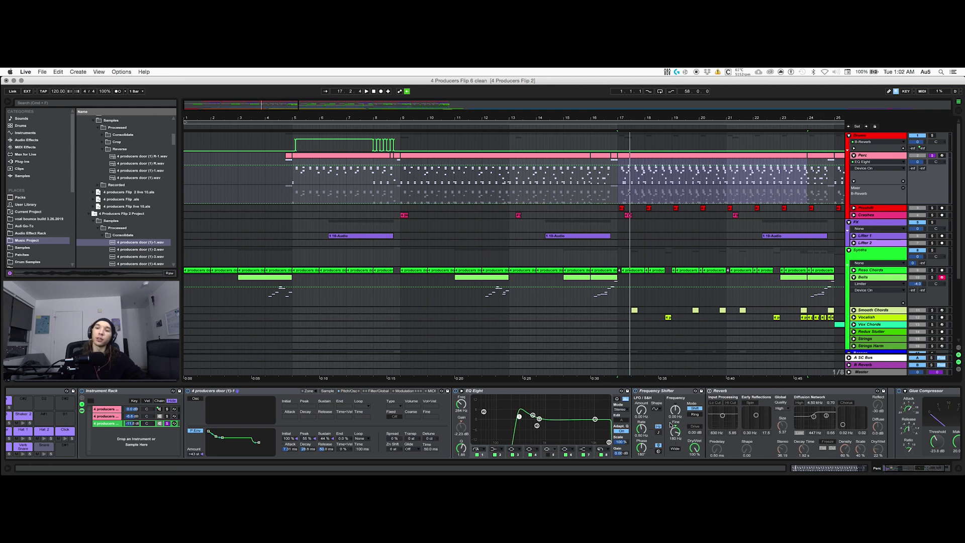
left_click(918, 470)
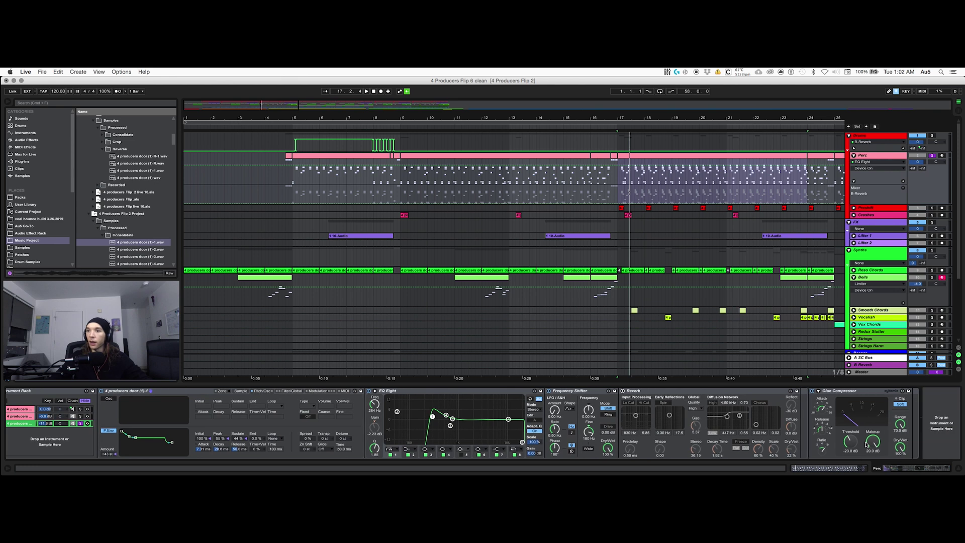
Audition the Snare, Shaker, Hat 1, Hat 2 and Click pads in the Drum Rack and inspect their sample waveforms.
left_click(908, 468)
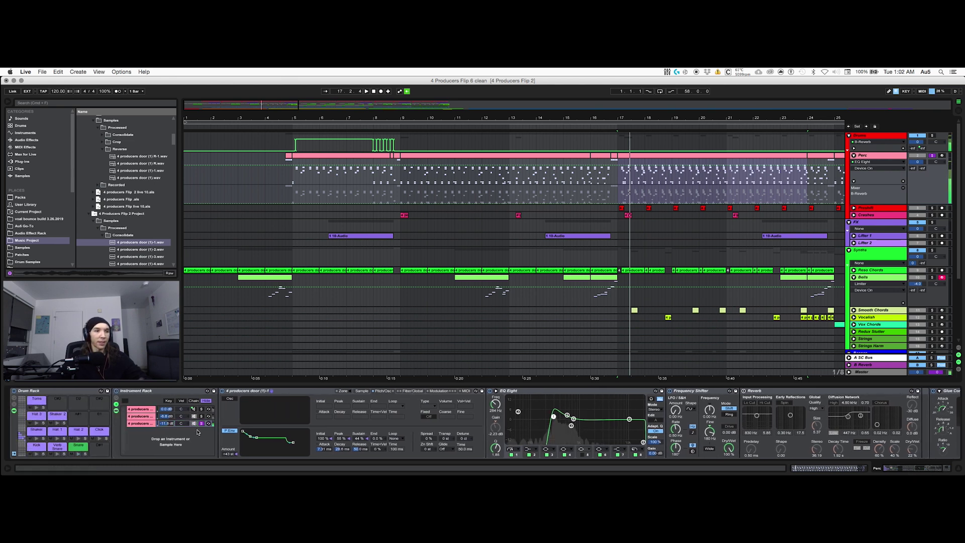
left_click(78, 447)
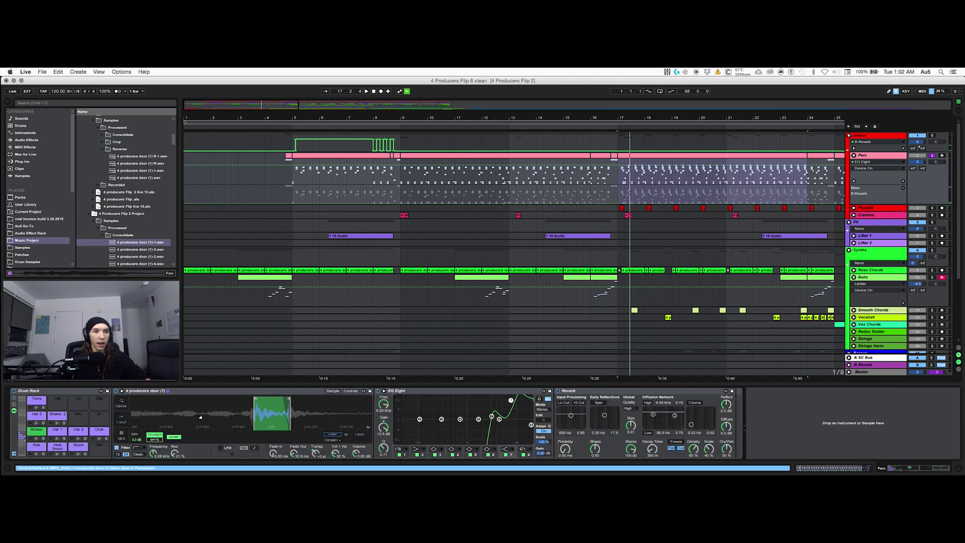
left_click_drag(200, 417, 245, 412)
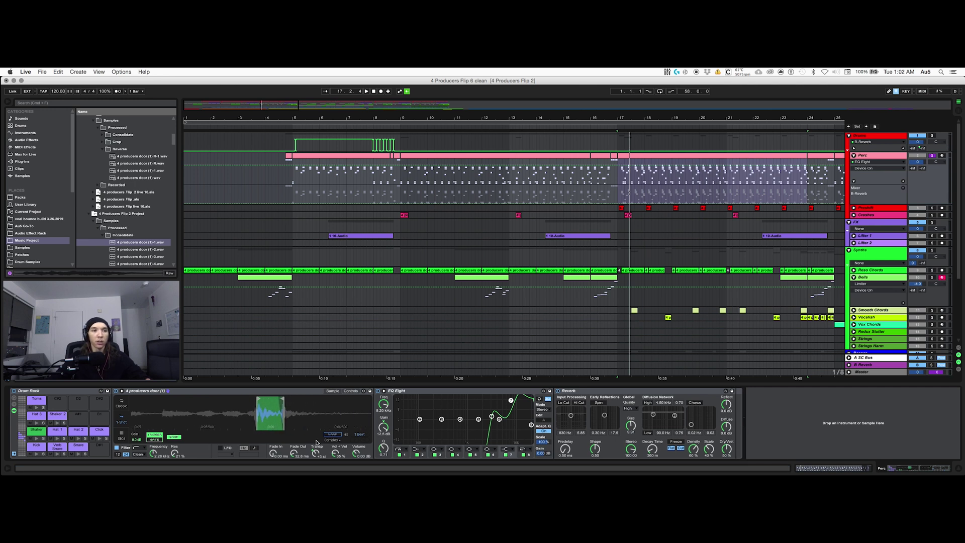
left_click(55, 433)
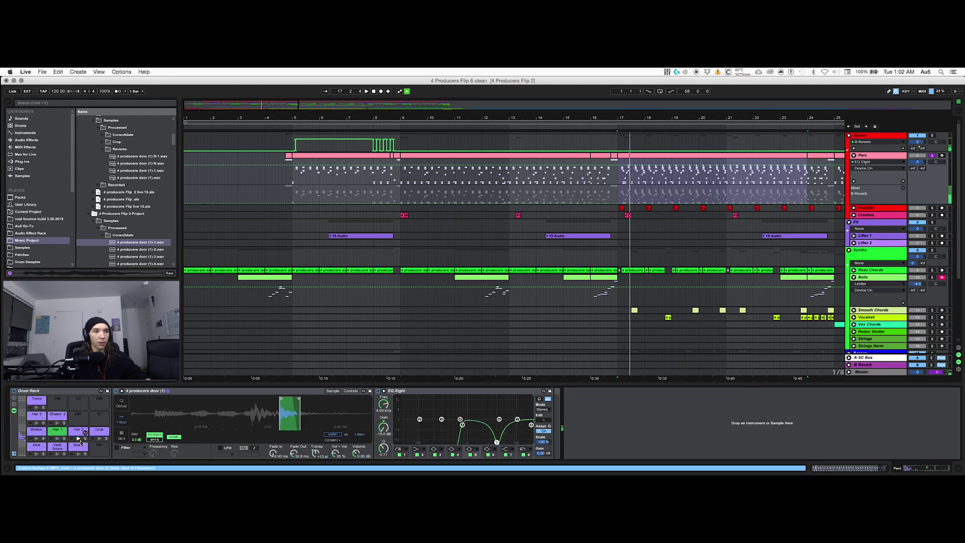
left_click(77, 434)
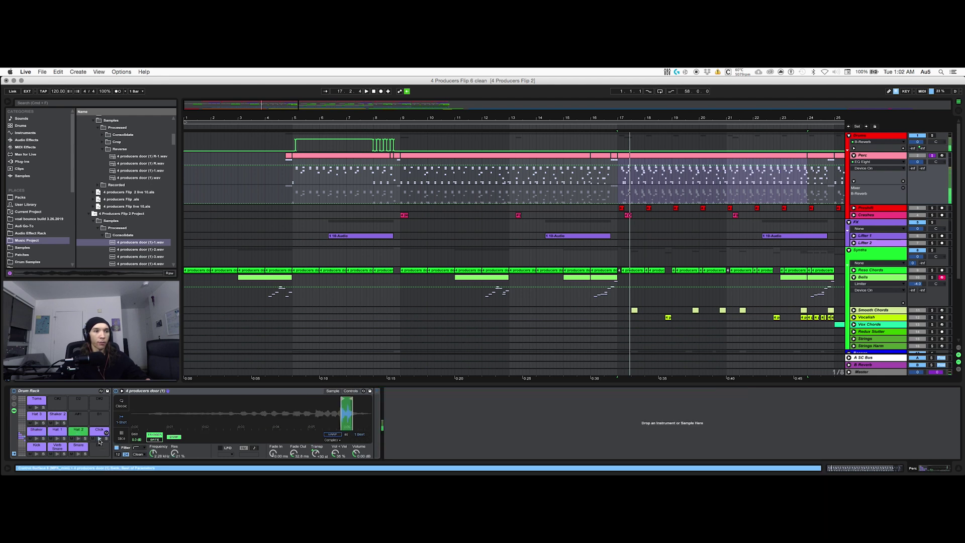
left_click(99, 433)
left_click_drag(329, 422, 313, 465)
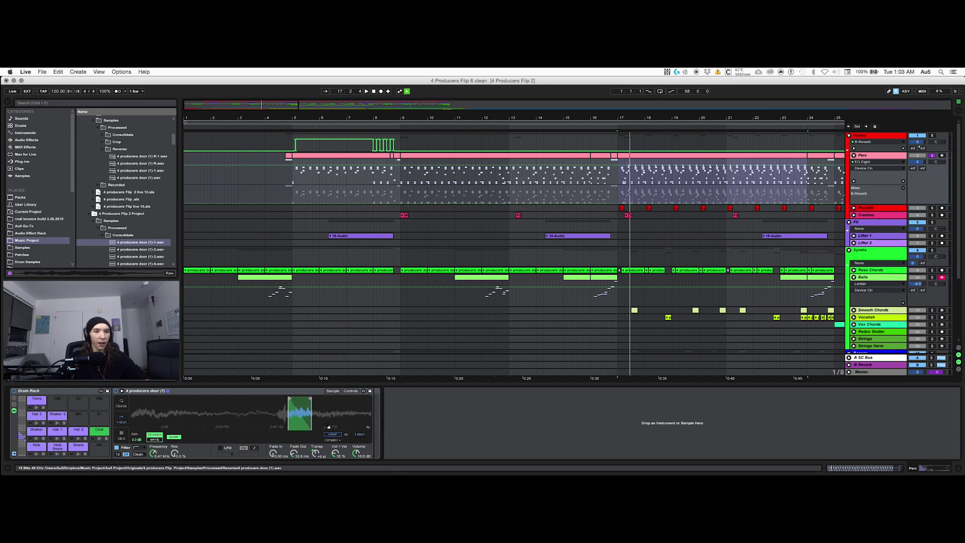
Audition the Hat 3 and Shaker 2 pads and show the device chain of each.
left_click(36, 423)
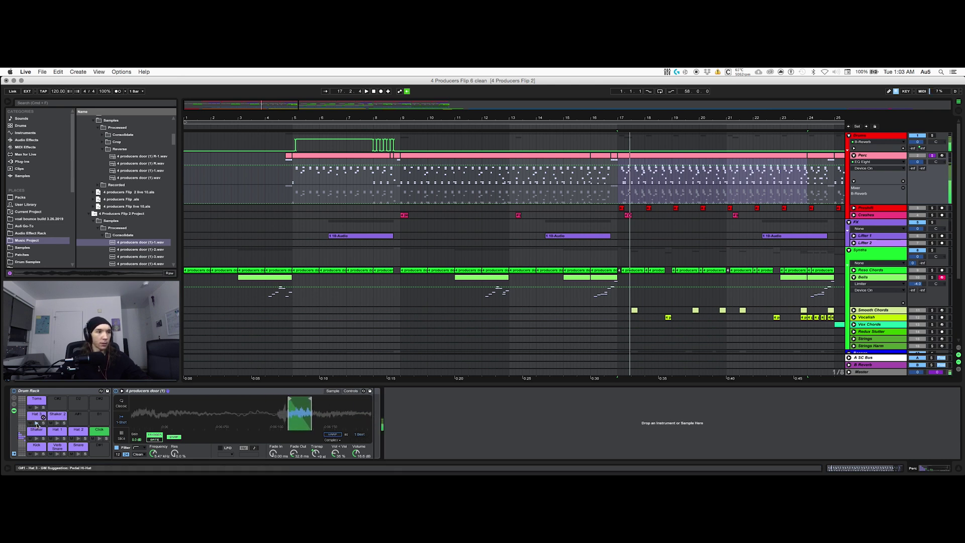
left_click(35, 418)
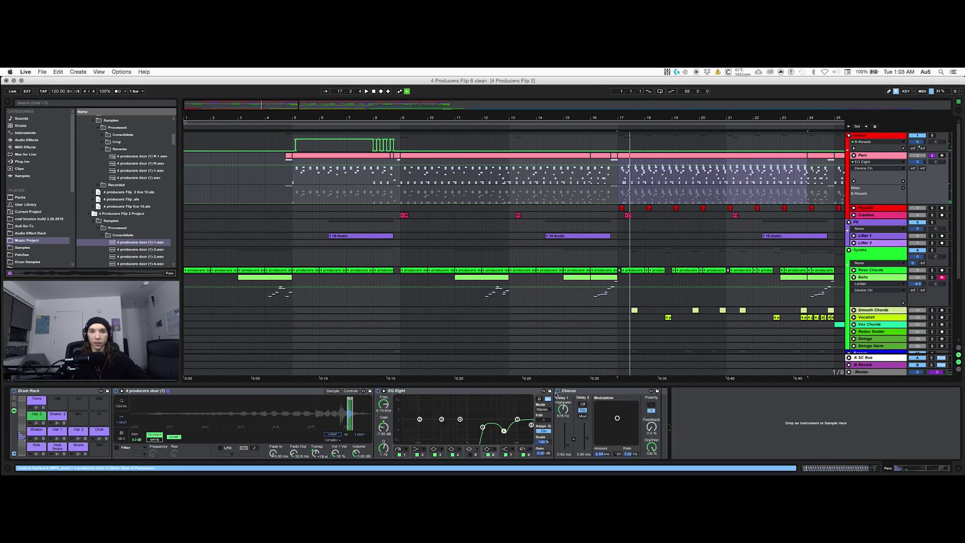
left_click(55, 421)
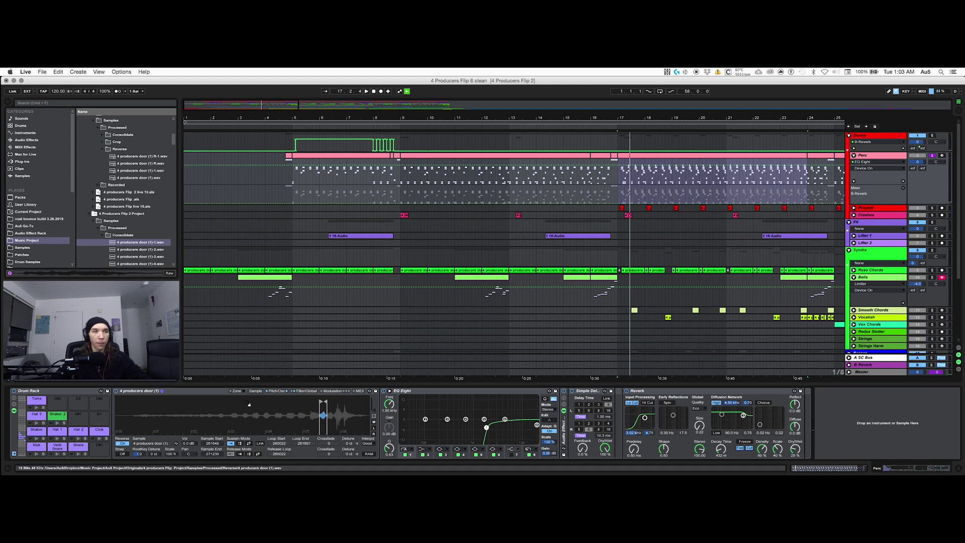
Show the Frequency Shifter's Fine automation for the Toms pad on the Perc track and play the fill starting at 4.4.1.
left_click(35, 401)
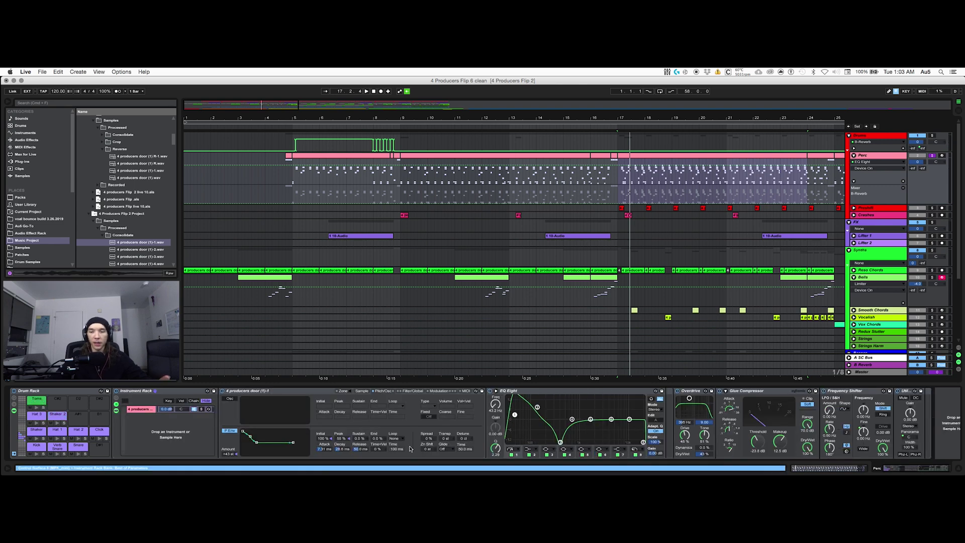
right_click(864, 431)
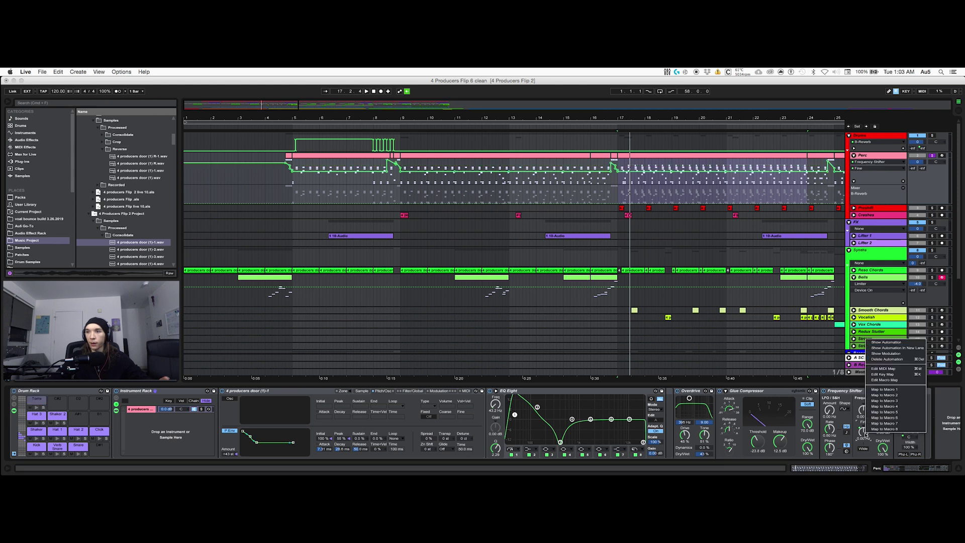
left_click(894, 343)
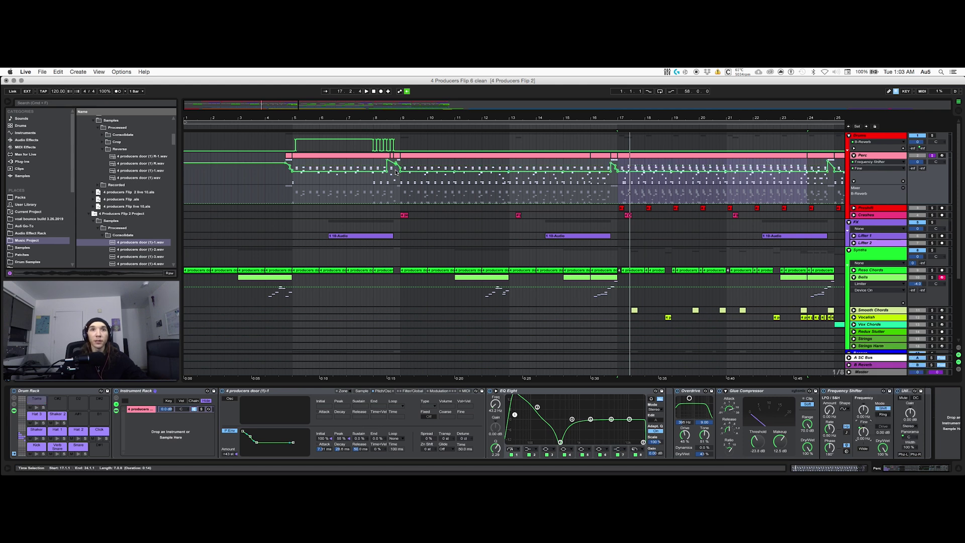
left_click(293, 162)
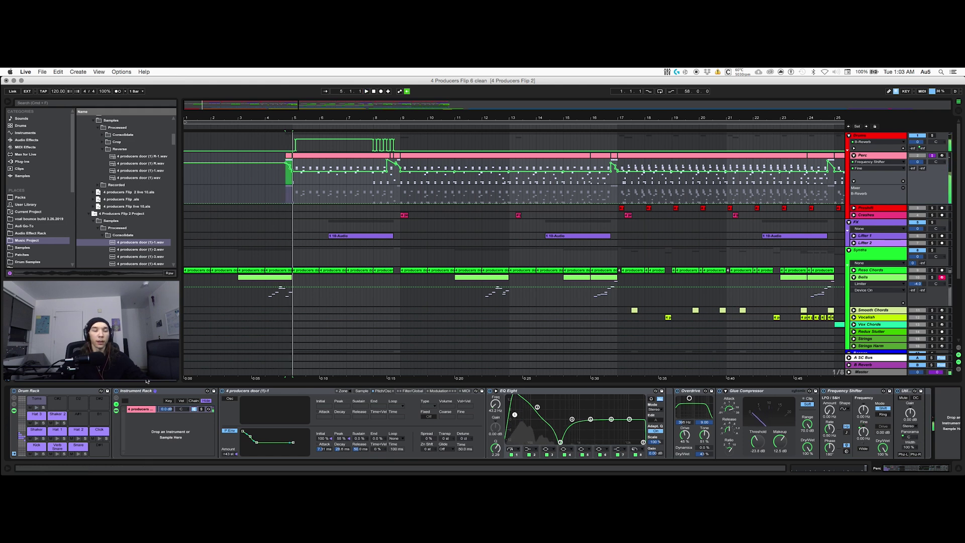
key("space")
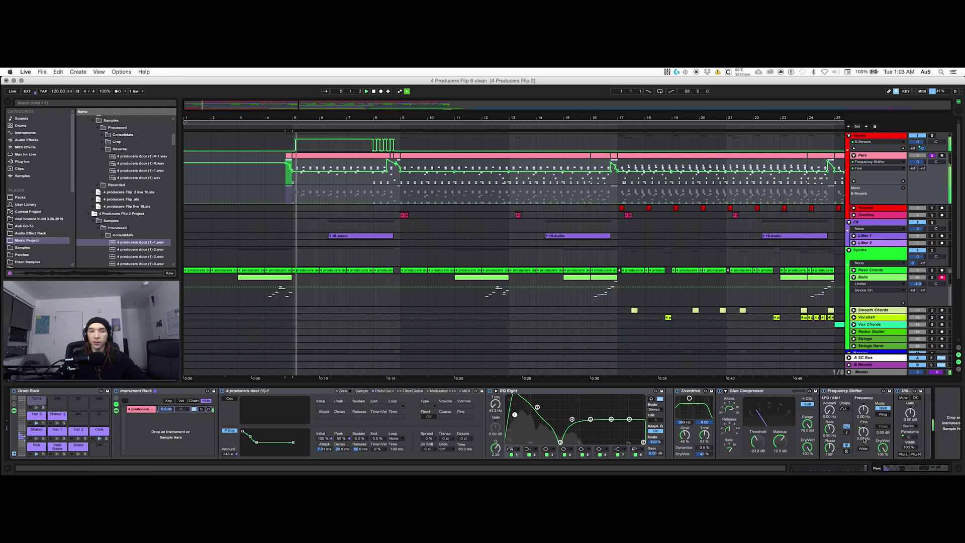
Unsolo and fold the Perc track, and show the high-frequency cut in the Drums group's first EQ Eight.
left_click(933, 155)
left_click(853, 155)
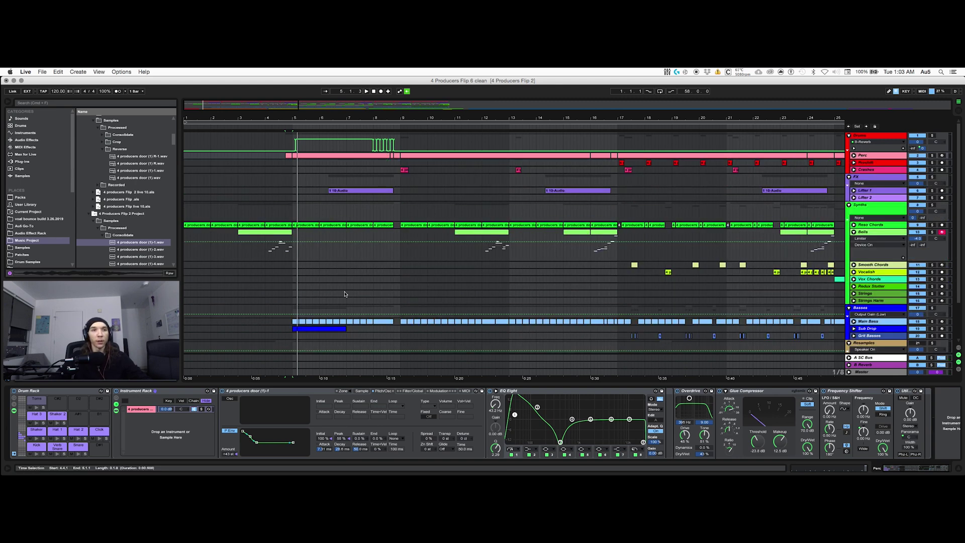
scroll(425, 283, "down", 1)
scroll(425, 282, "up", 1)
left_click(862, 136)
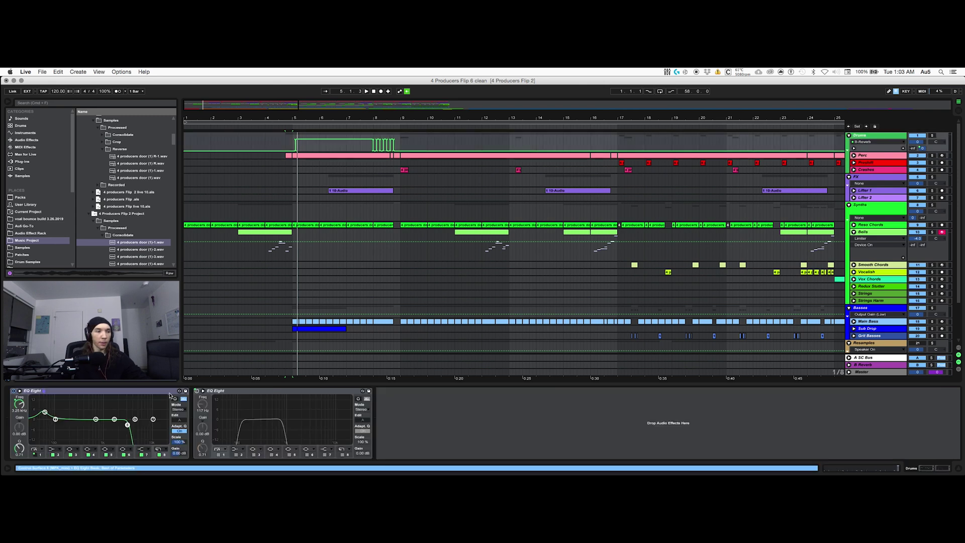
left_click_drag(127, 424, 132, 426)
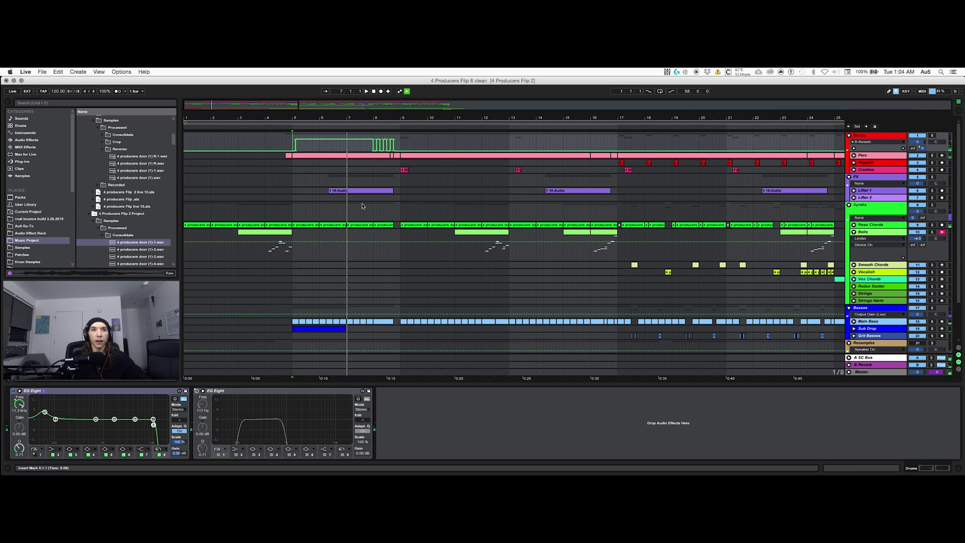
Solo the Main Bass track and play it from bar 5 with its Instrument Rack shown.
scroll(361, 206, "down", 1)
left_click(922, 300)
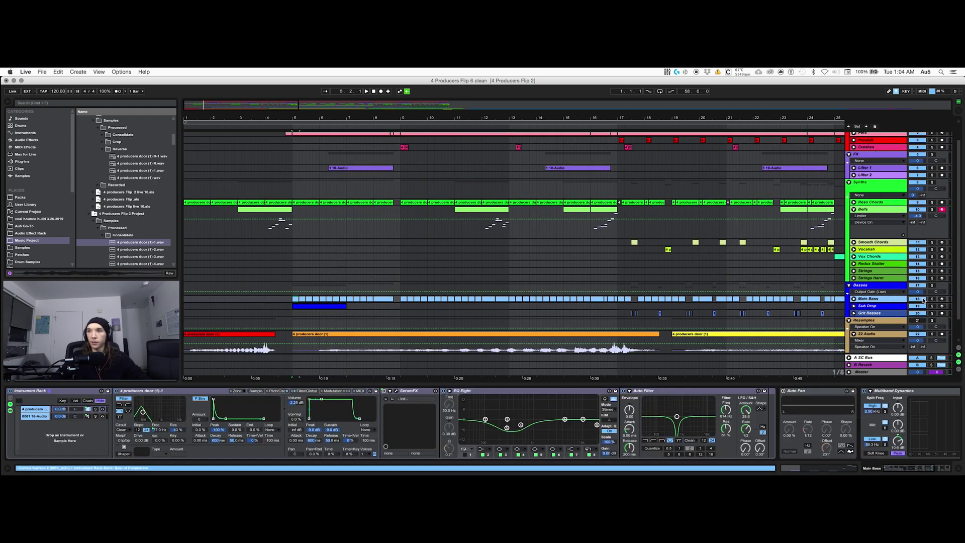
left_click(931, 299)
key("space")
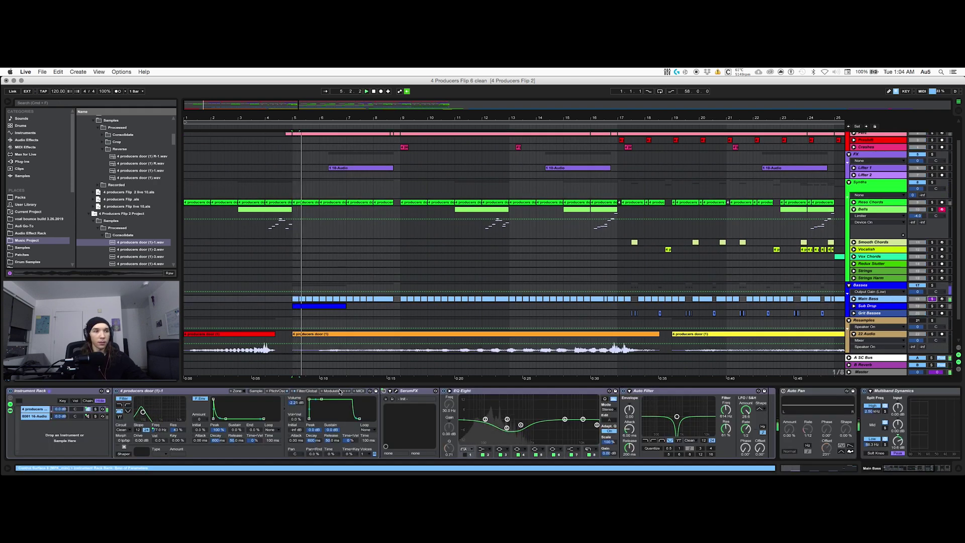
Solo the 16-Audio layer in the Main Bass Instrument Rack, play it, and switch the solo to the door-sample layer.
left_click(98, 416)
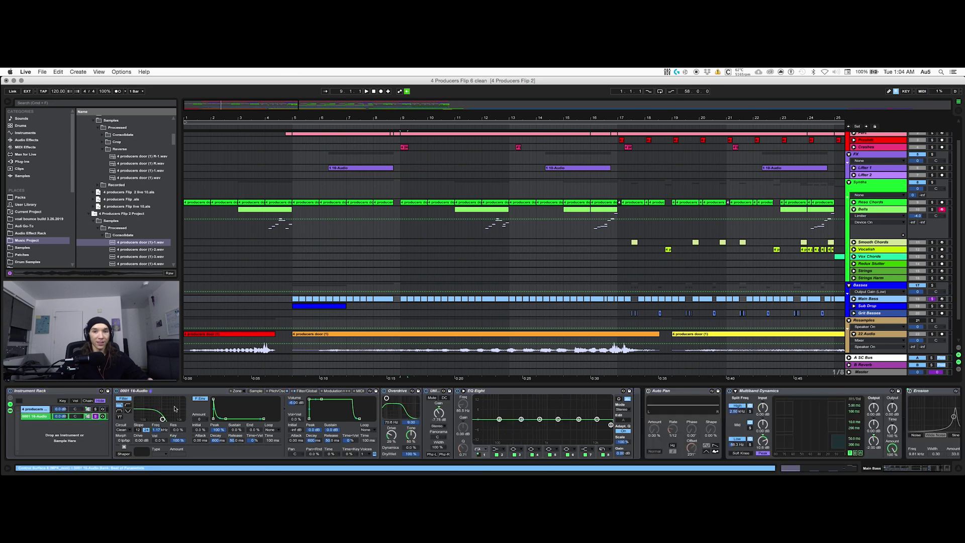
key("space")
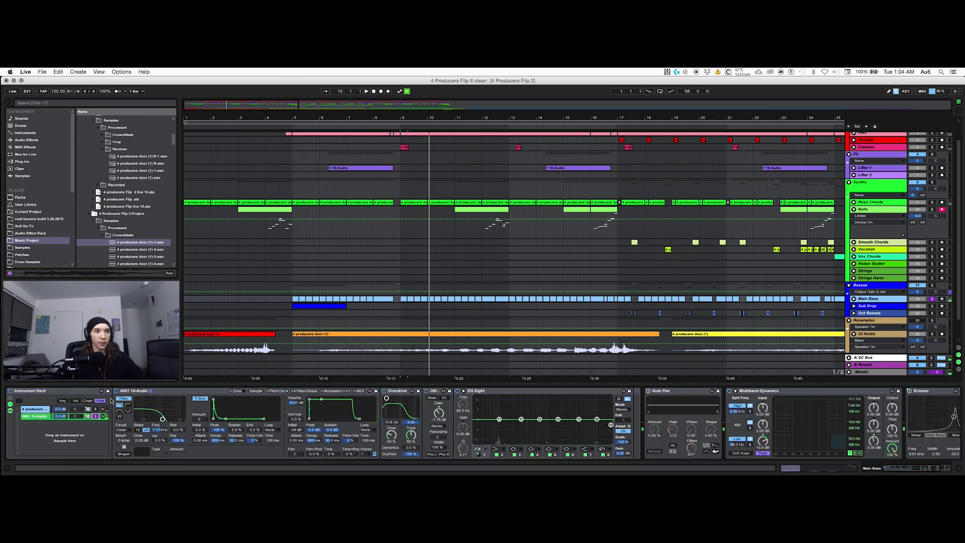
left_click(94, 409)
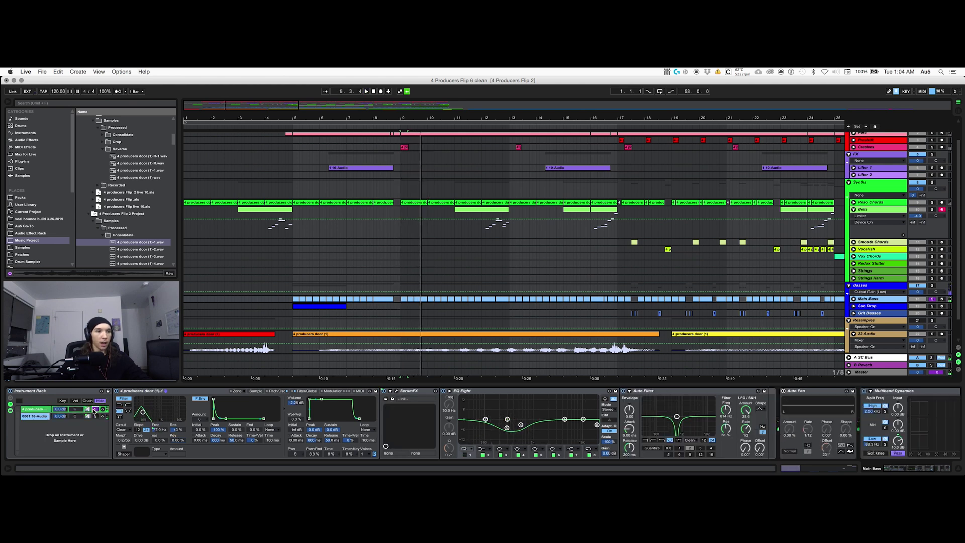
Bypass the filter, oscillator and effects on the door-sample bass layer, and inspect its Sampler waveform and root key during playback.
left_click(125, 398)
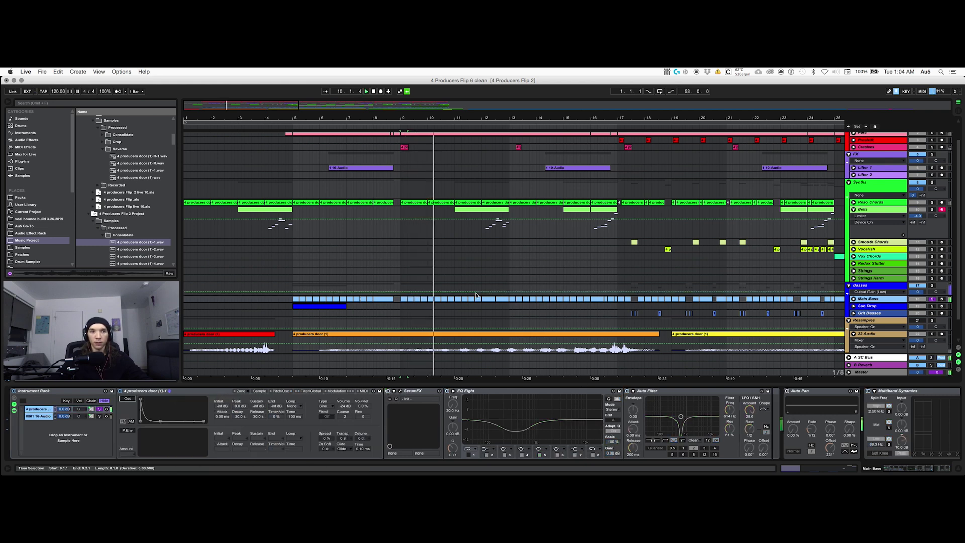
left_click(260, 391)
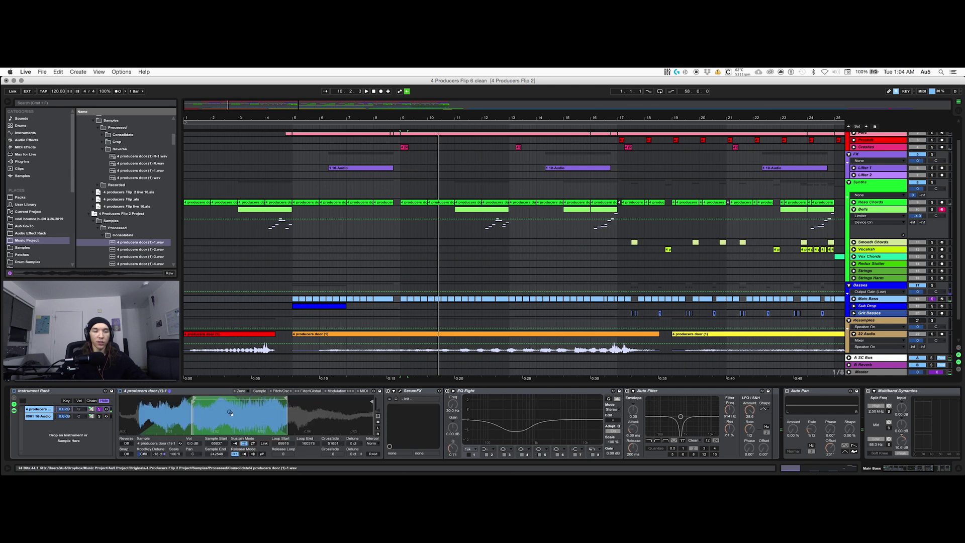
scroll(520, 315, "down", 2)
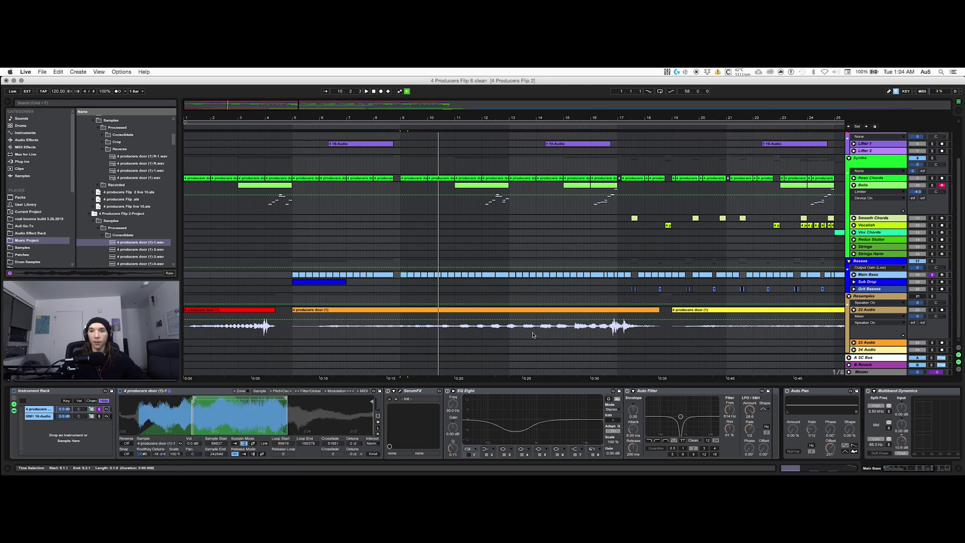
scroll(425, 299, "up", 3)
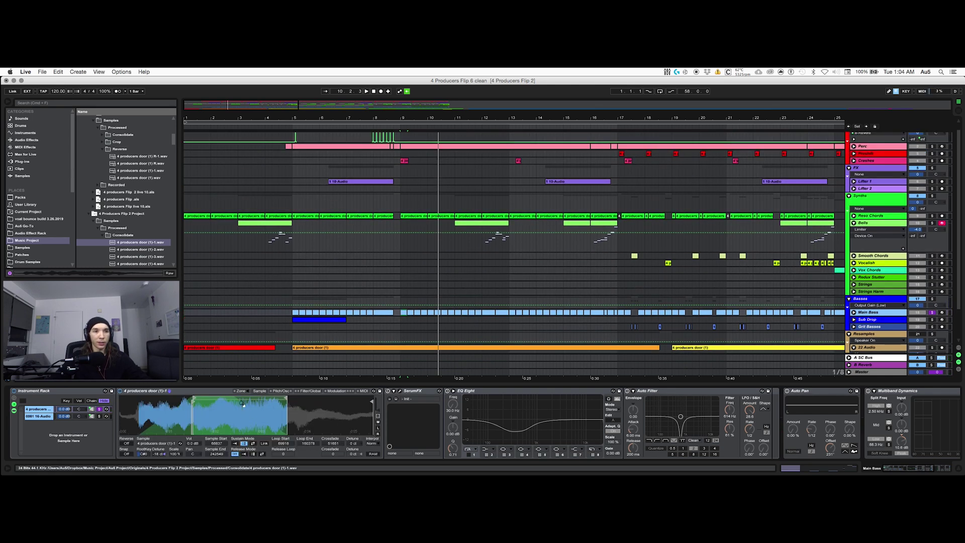
left_click(408, 292)
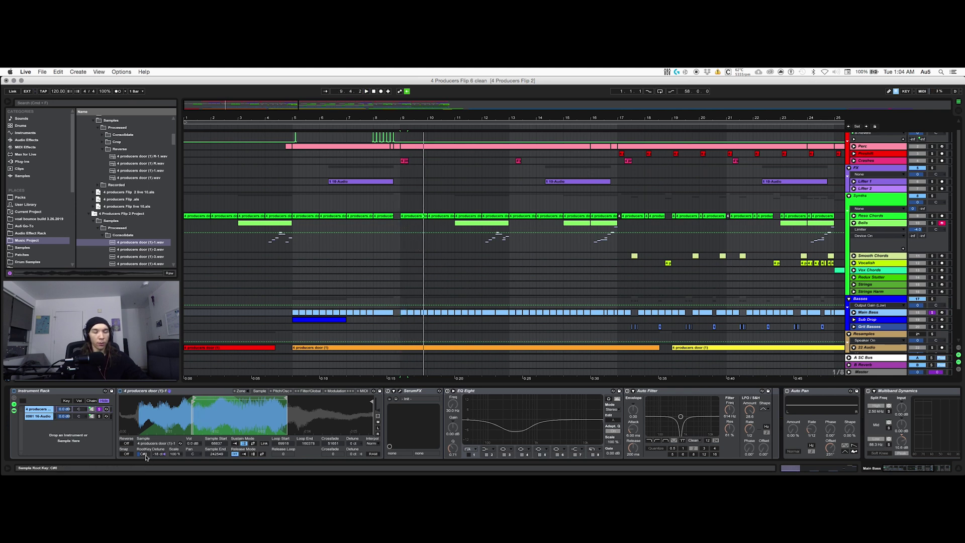
Turn on the Sampler's oscillator for the door-sample bass layer and look at the Hyper/Dimension effect in SerumFX.
left_click(281, 390)
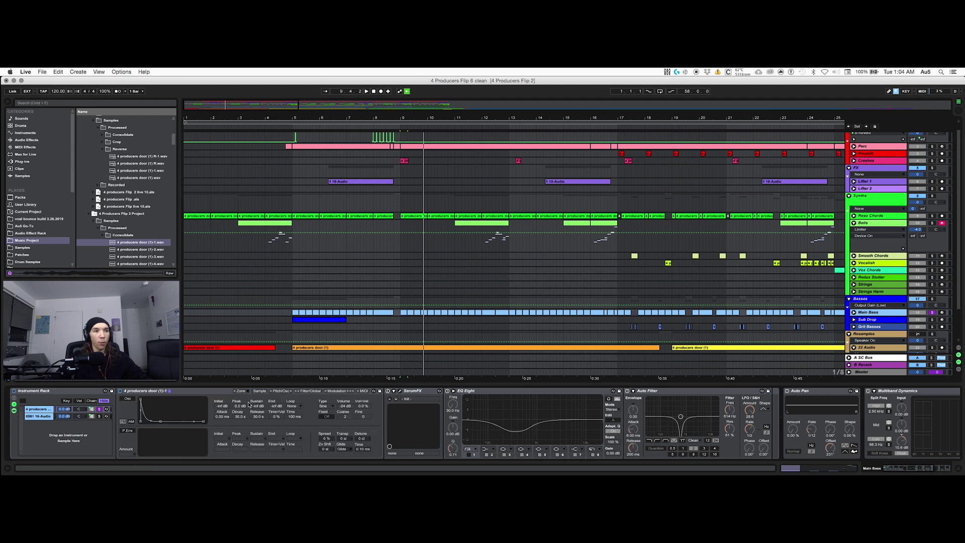
left_click(131, 399)
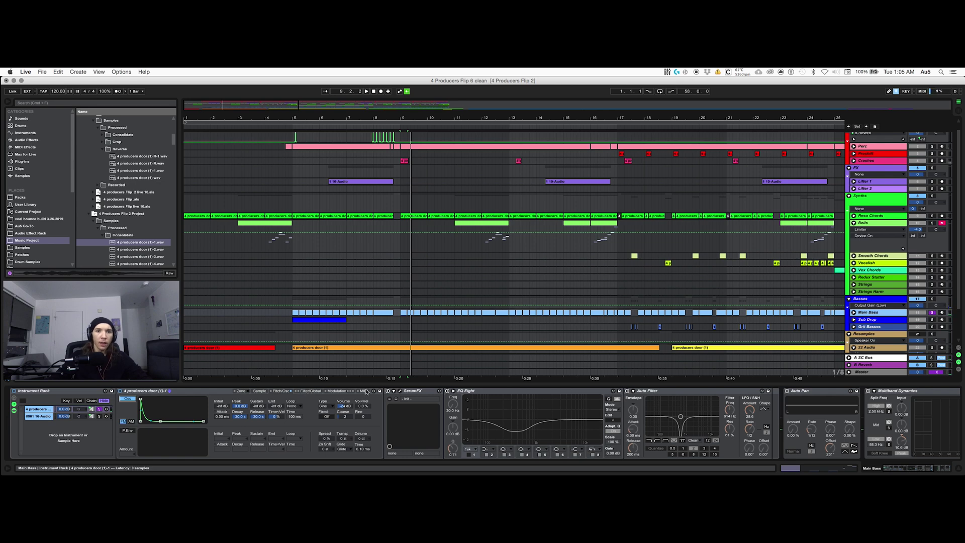
left_click(399, 392)
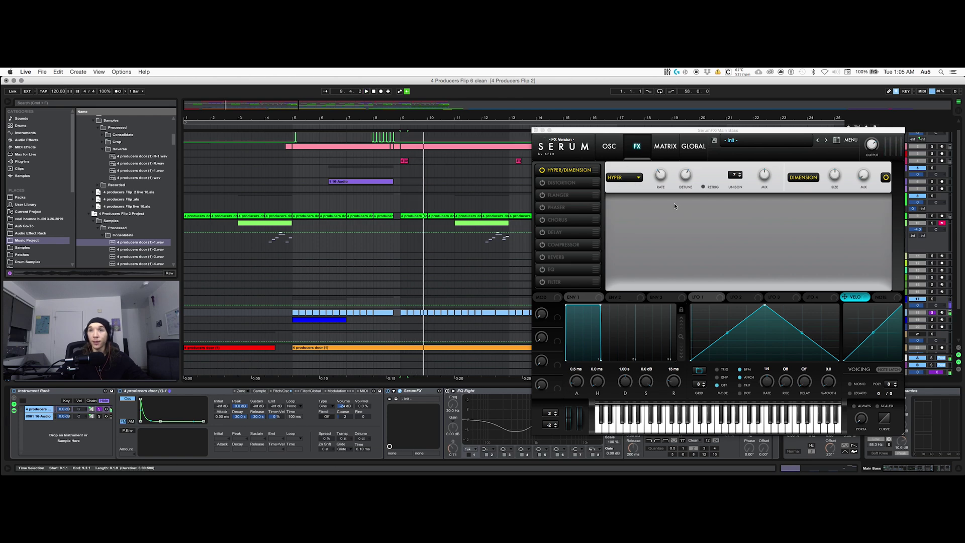
left_click(535, 130)
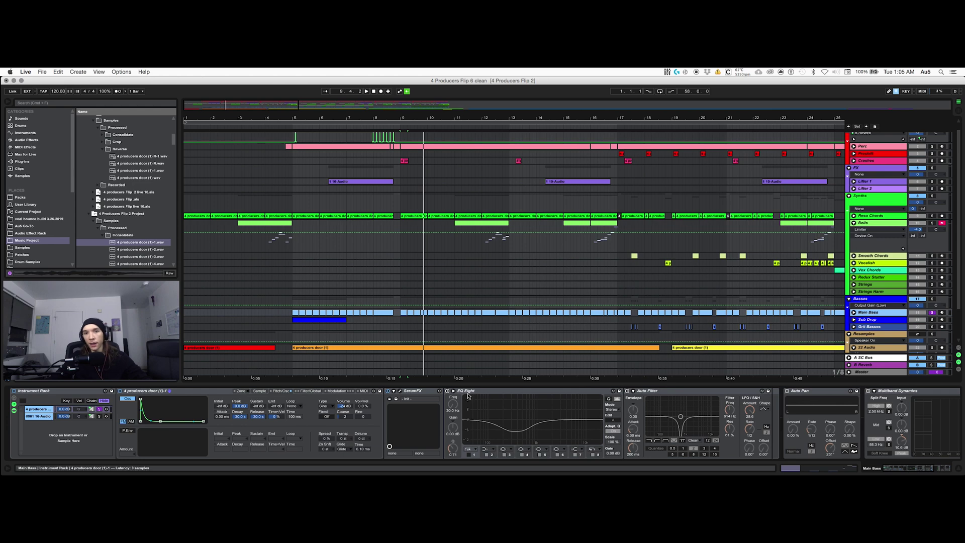
Re-enable the EQ Eight and Auto Filter in the door-sample bass layer's chain.
scroll(527, 412, "right", 5)
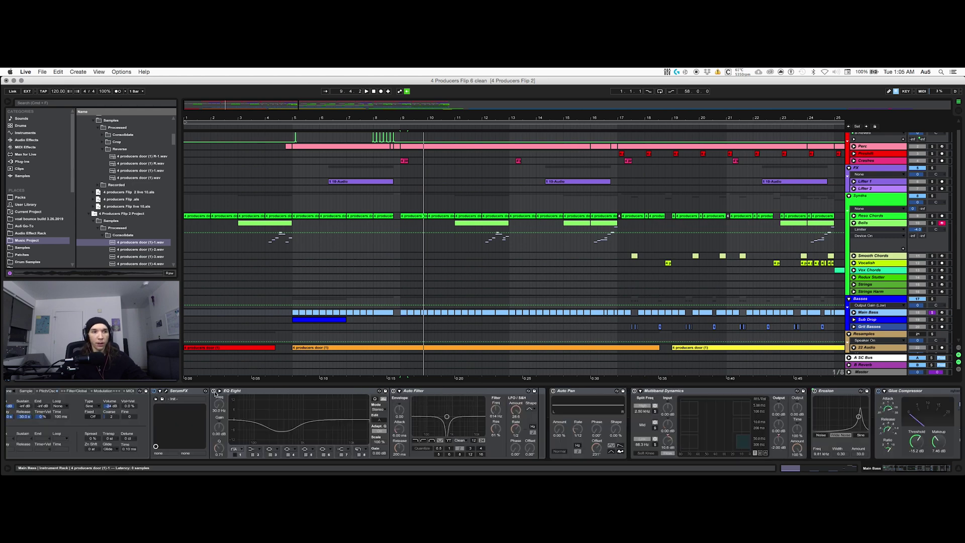
scroll(294, 409, "right", 2)
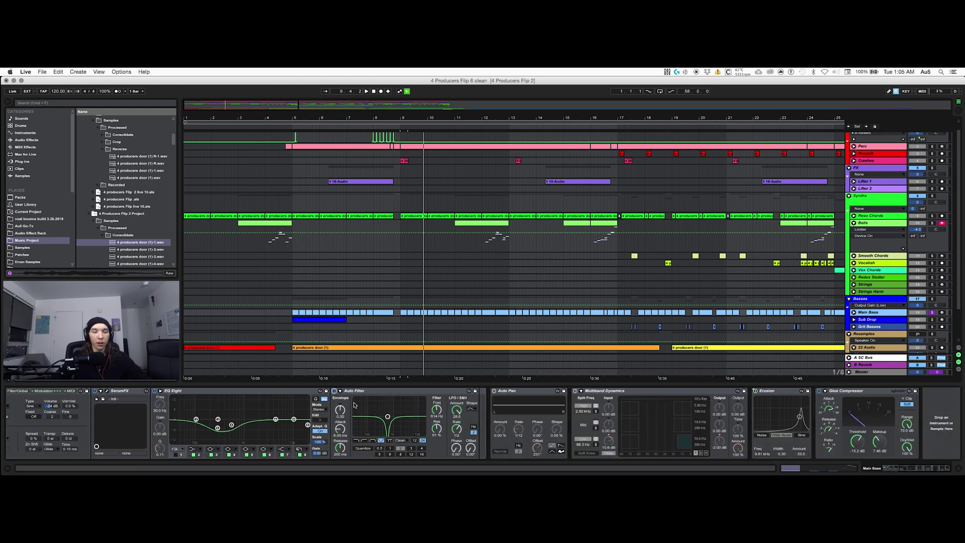
scroll(383, 410, "left", 5)
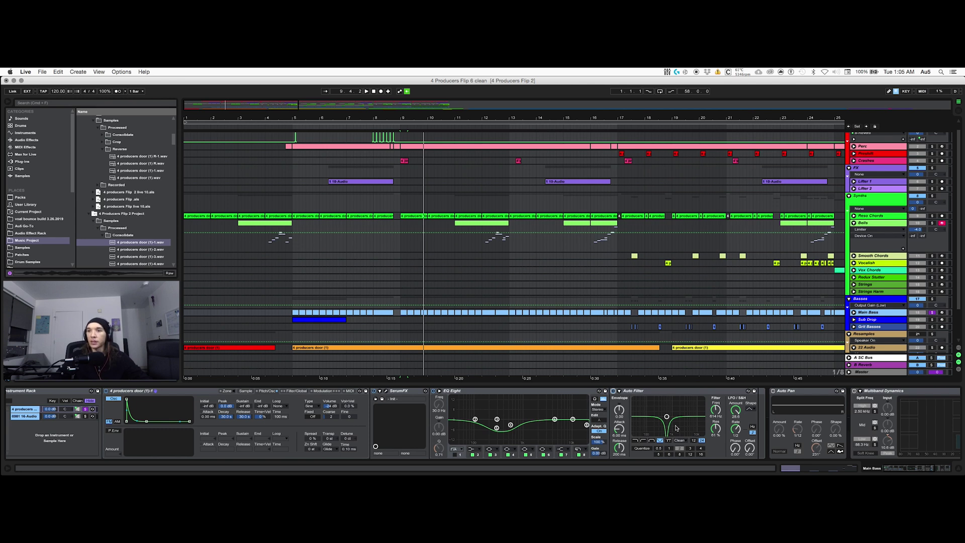
scroll(676, 428, "right", 3)
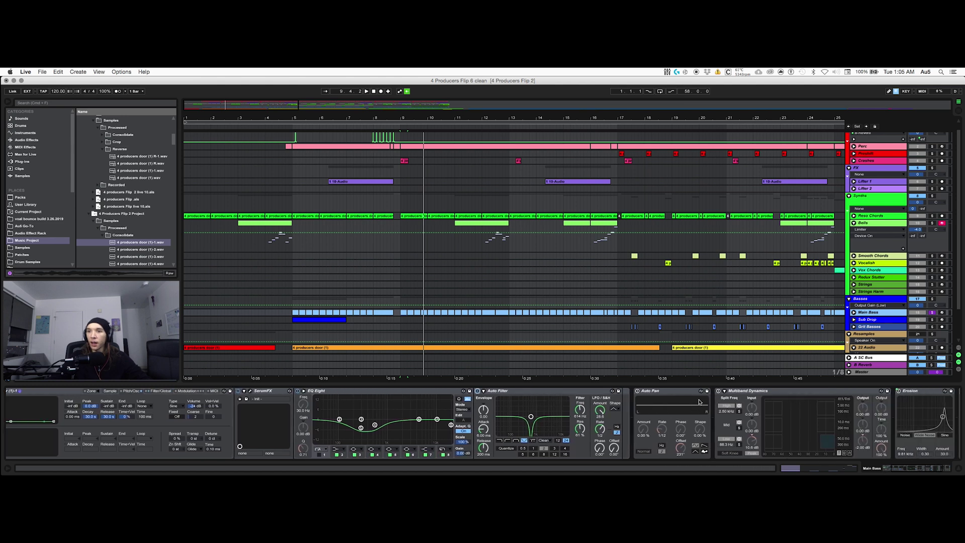
Turn on the filter in the door-sample bass layer's Sampler and show the automation of its filter frequency.
scroll(755, 457, "right", 2)
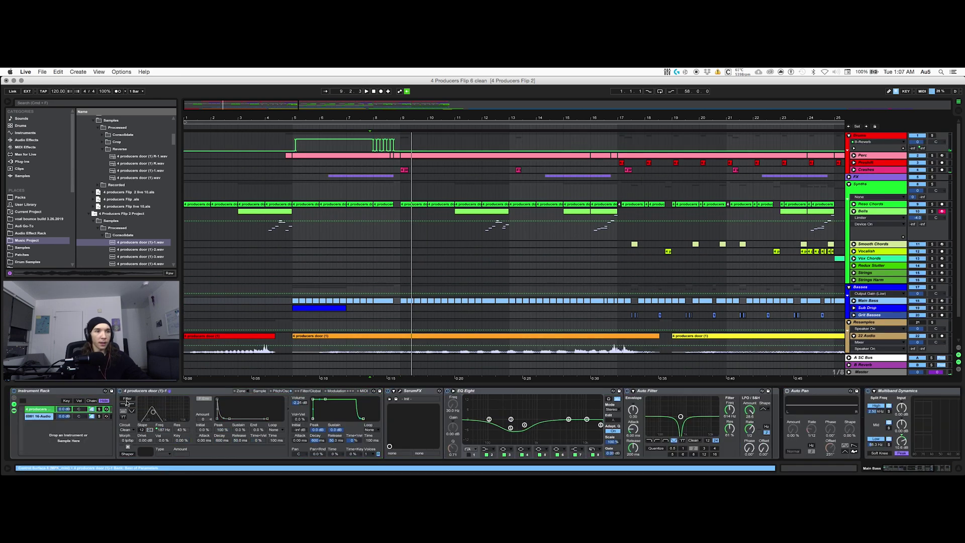
left_click(127, 399)
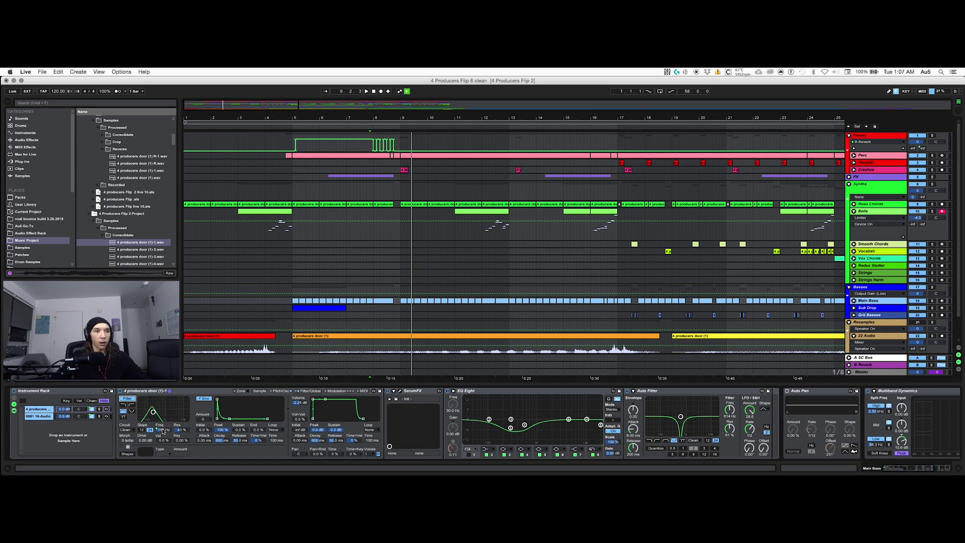
right_click(163, 431)
left_click(196, 327)
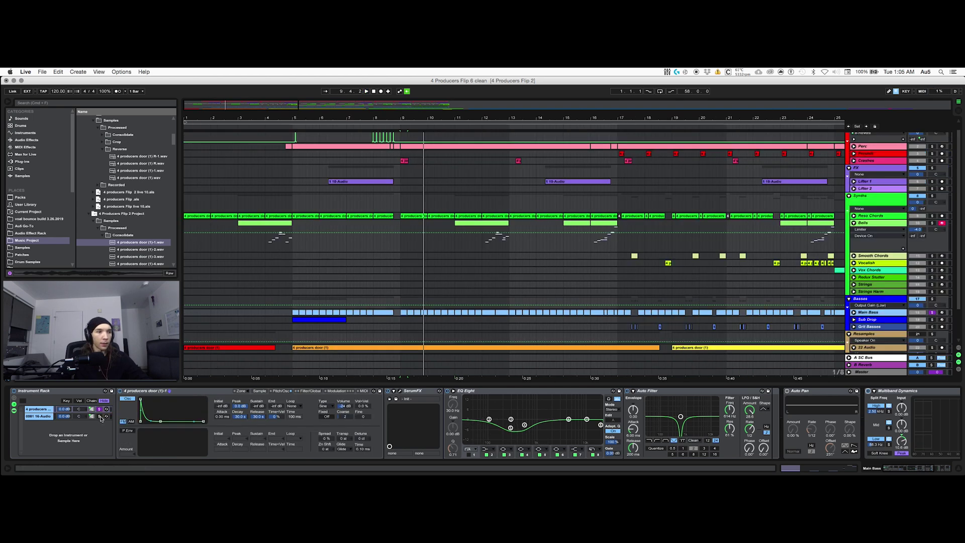
Solo the 16-Audio layer in the Main Bass rack and inspect its Sampler waveform and pitch settings.
left_click(100, 416)
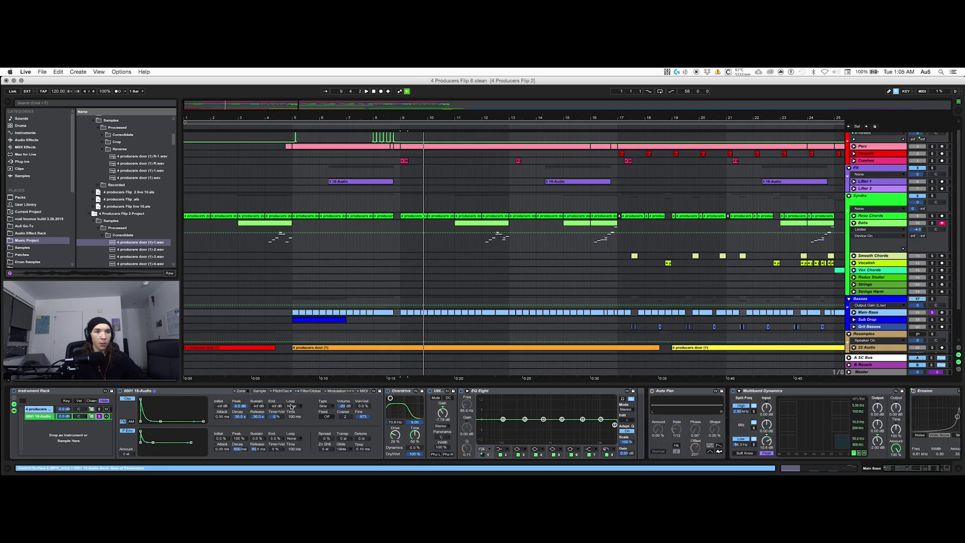
left_click(262, 392)
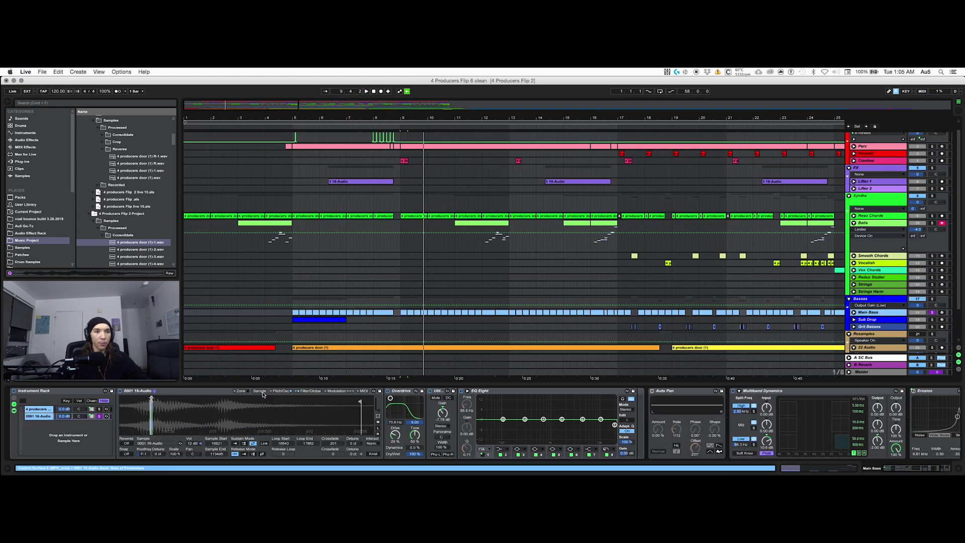
left_click_drag(150, 399, 260, 399)
left_click(278, 391)
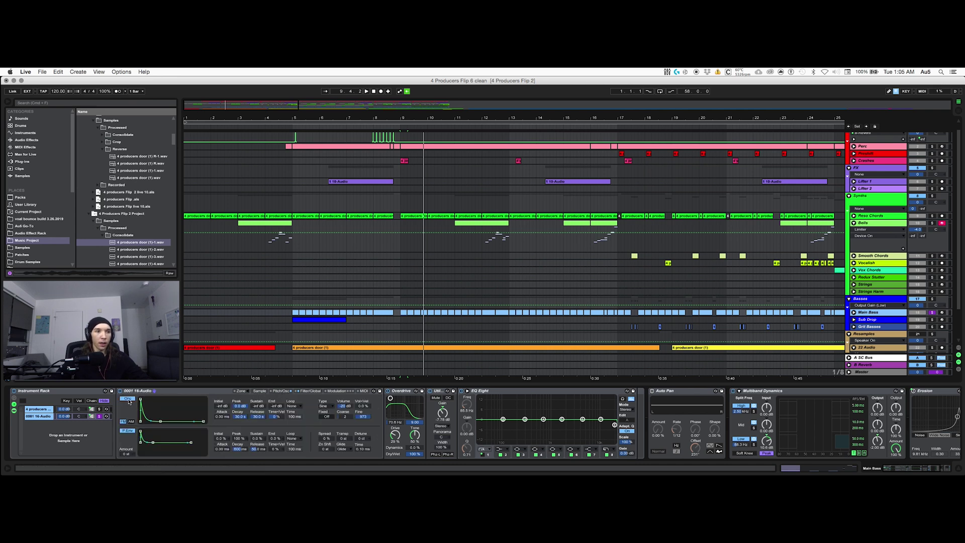
Turn off the oscillator and filter in the 16-Audio layer's Sampler and play the raw sound.
left_click(129, 399)
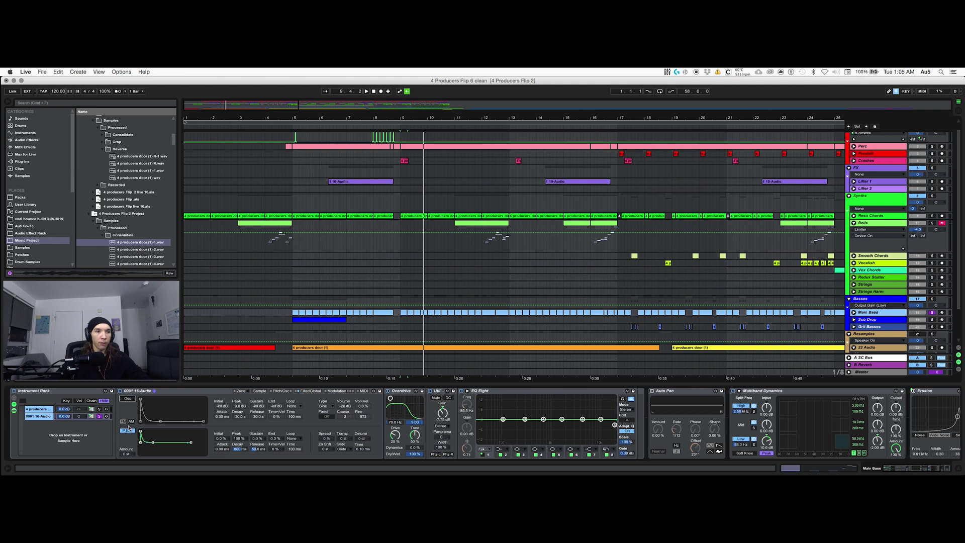
left_click(308, 391)
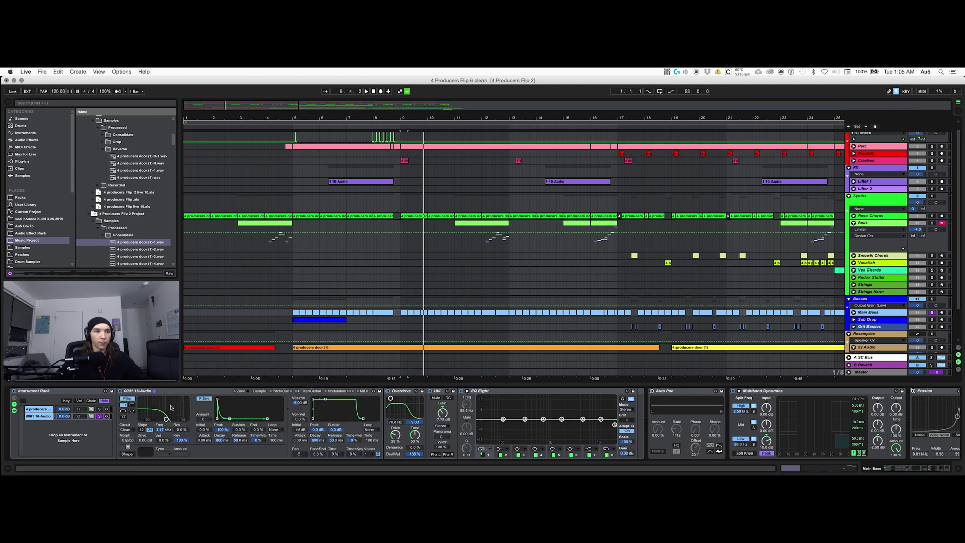
left_click(134, 400)
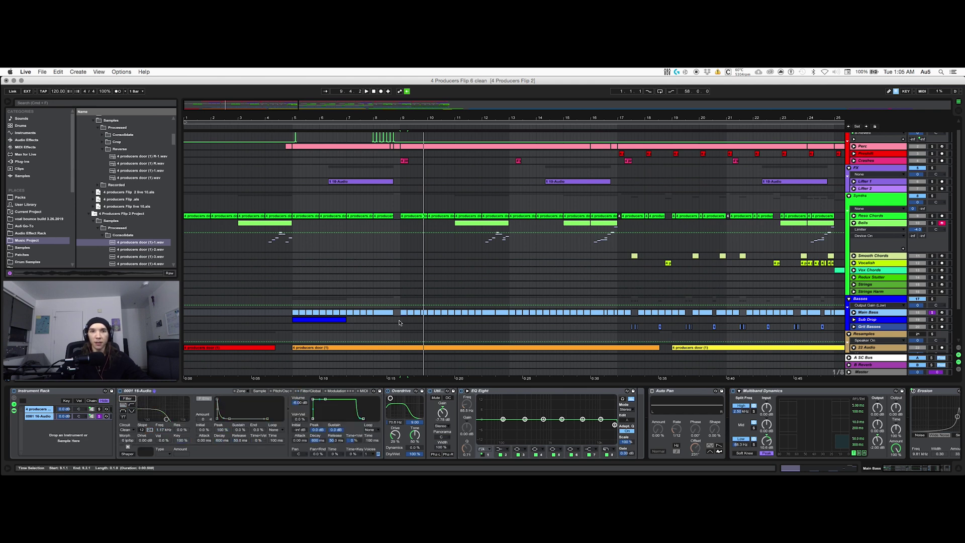
key("space")
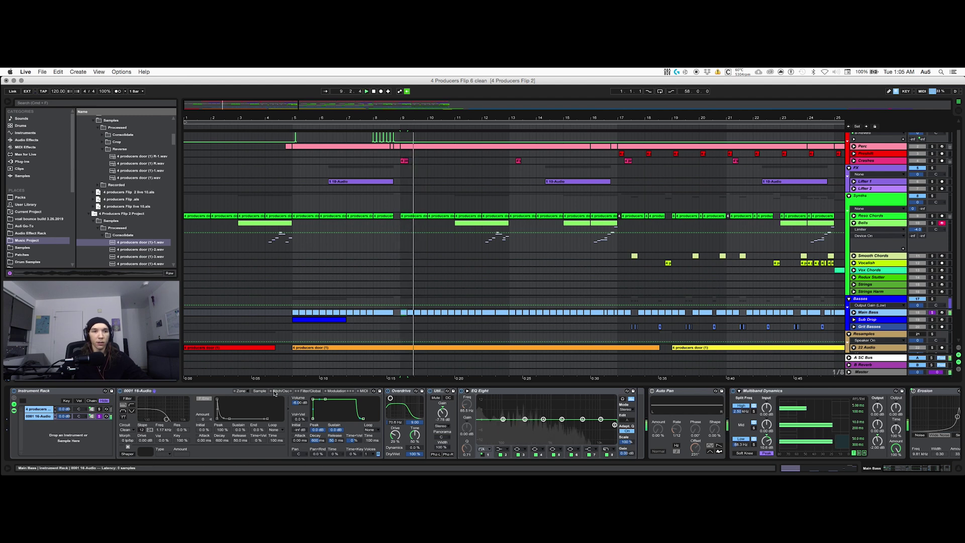
Re-enable the filter in the 16-Audio layer's Sampler and compare the playback with Overdrive off and on.
left_click(128, 398)
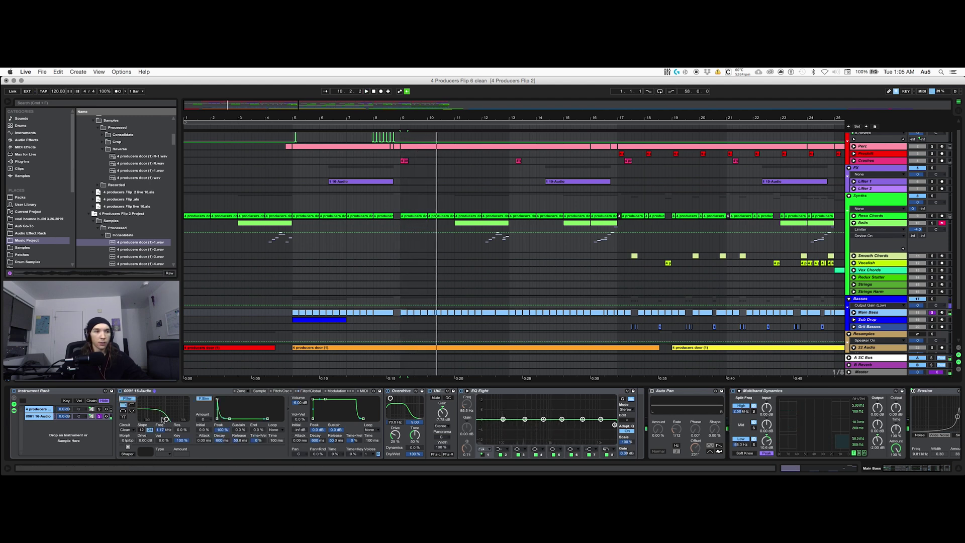
key("space")
left_click(388, 395)
key("space")
left_click(388, 393)
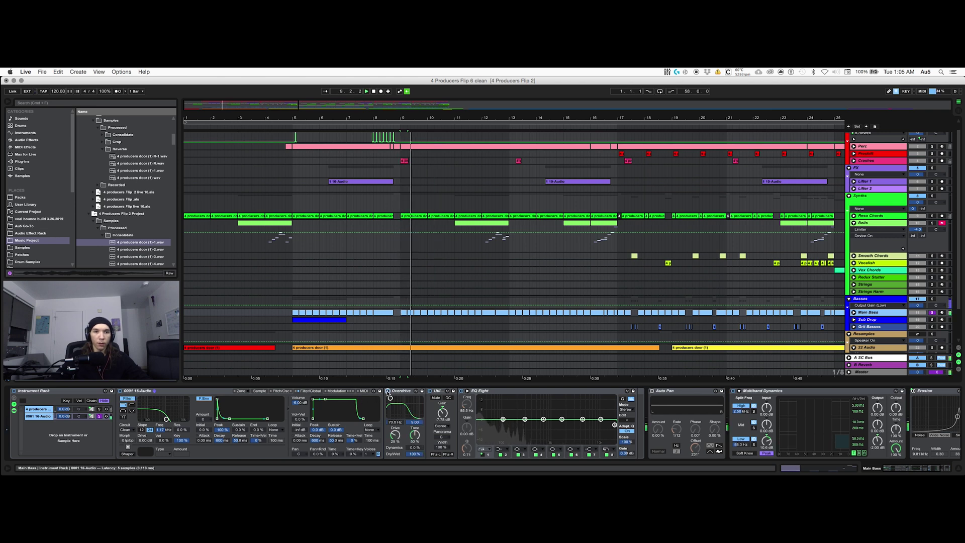
Turn the oscillator back on in the 16-Audio layer's Sampler and play the layer.
left_click(271, 392)
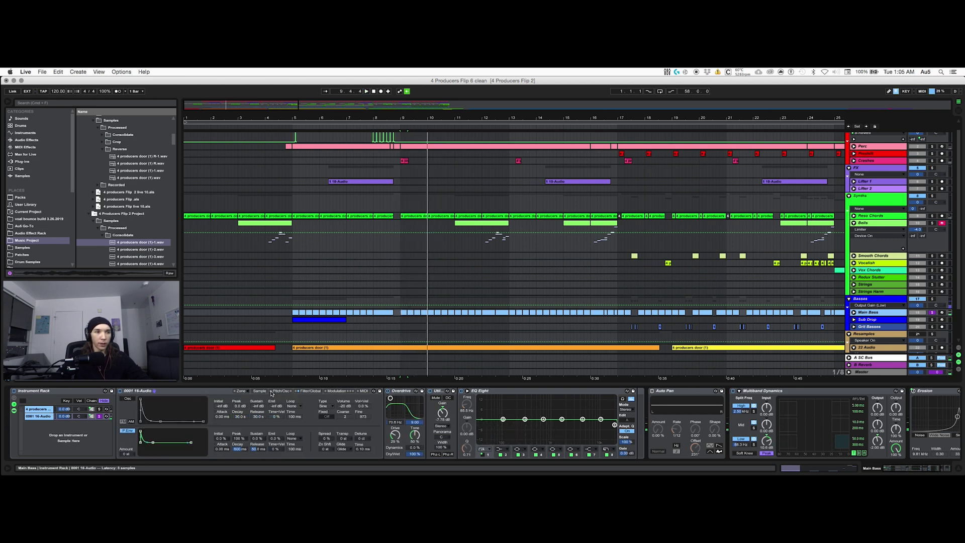
left_click(127, 399)
key("space")
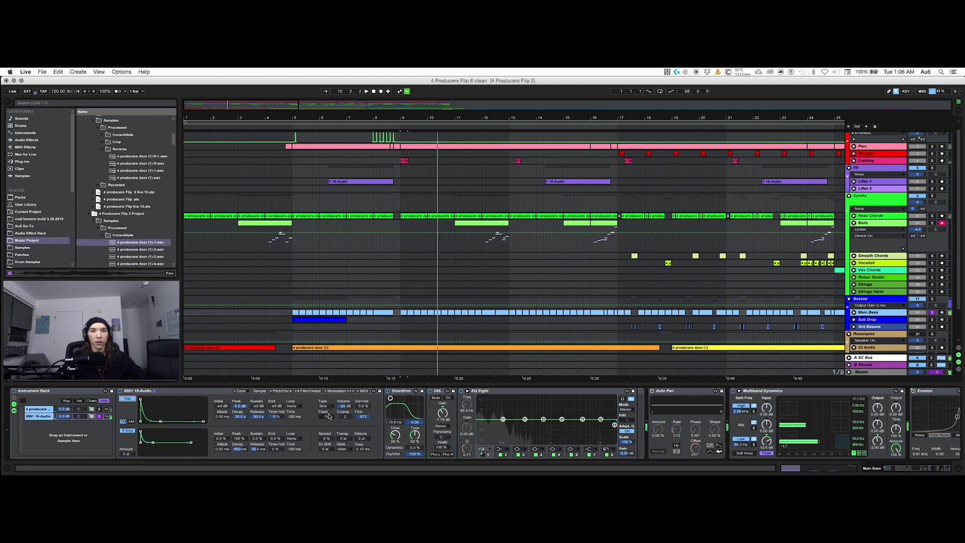
Unsolo the 16-Audio layer and play both Main Bass layers together.
left_click(100, 416)
key("space")
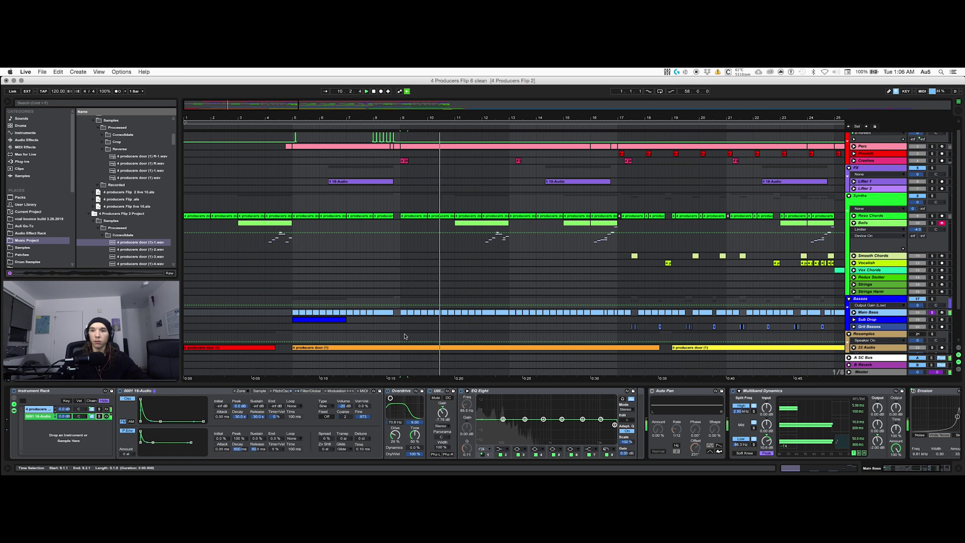
key("space")
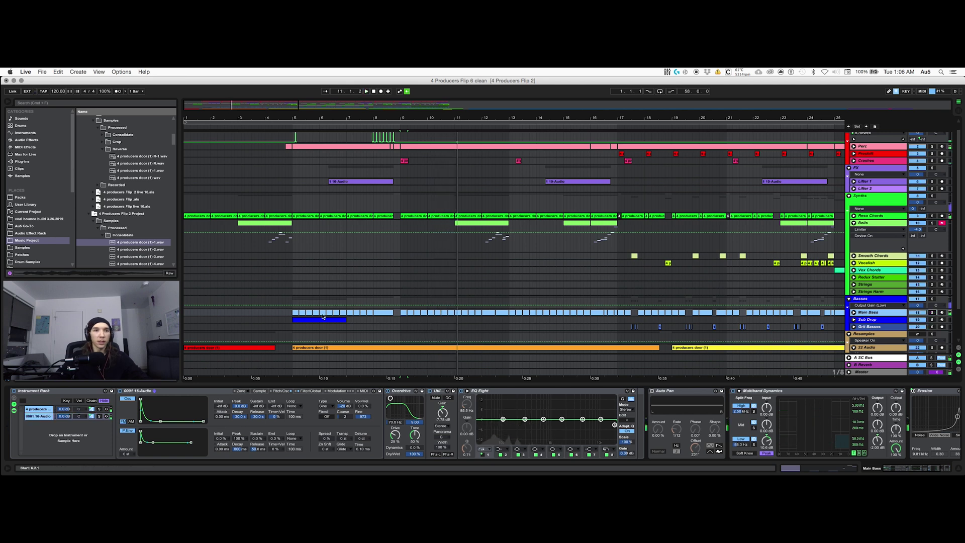
Select the Sub Drop track, inspect its Sampler waveform and pitch envelope, and play the track soloed.
left_click(557, 322)
left_click(874, 321)
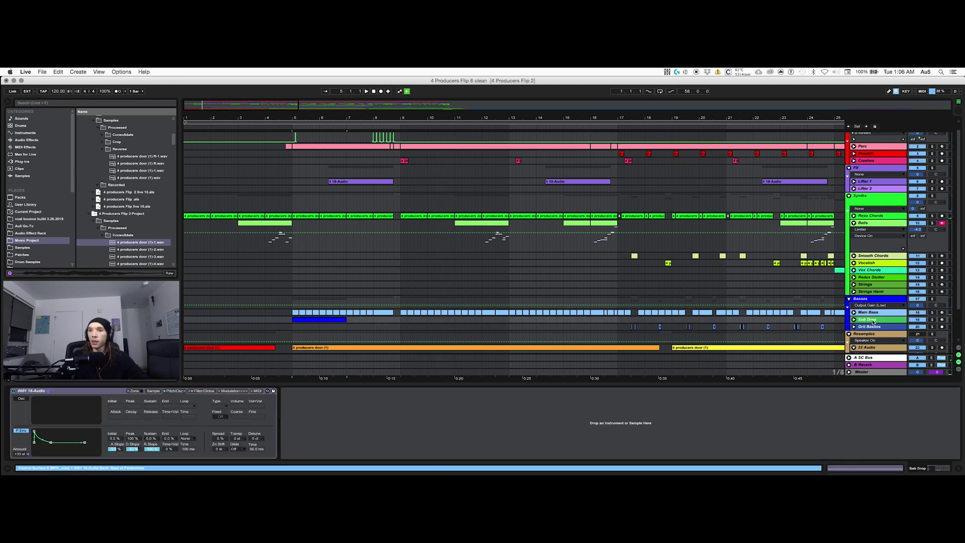
left_click(153, 390)
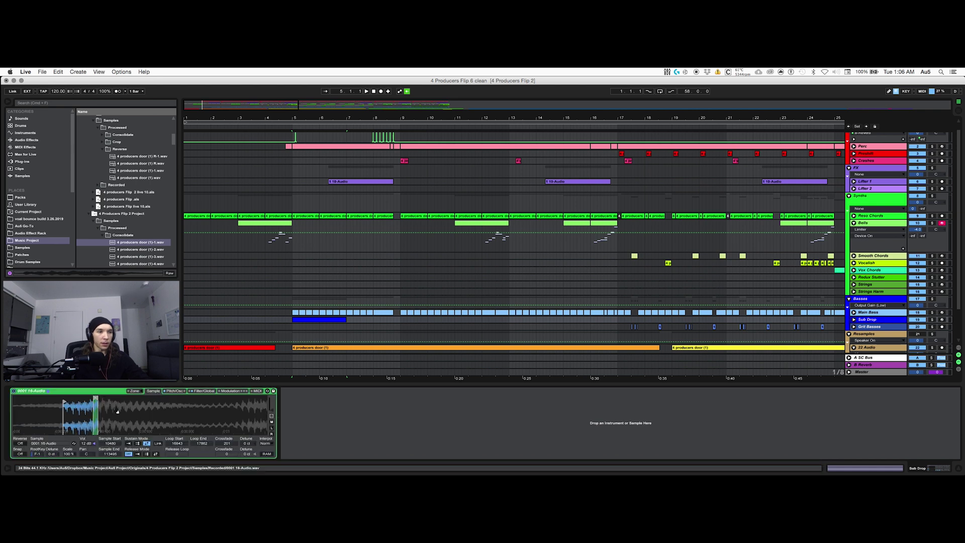
scroll(162, 406, "up", 10)
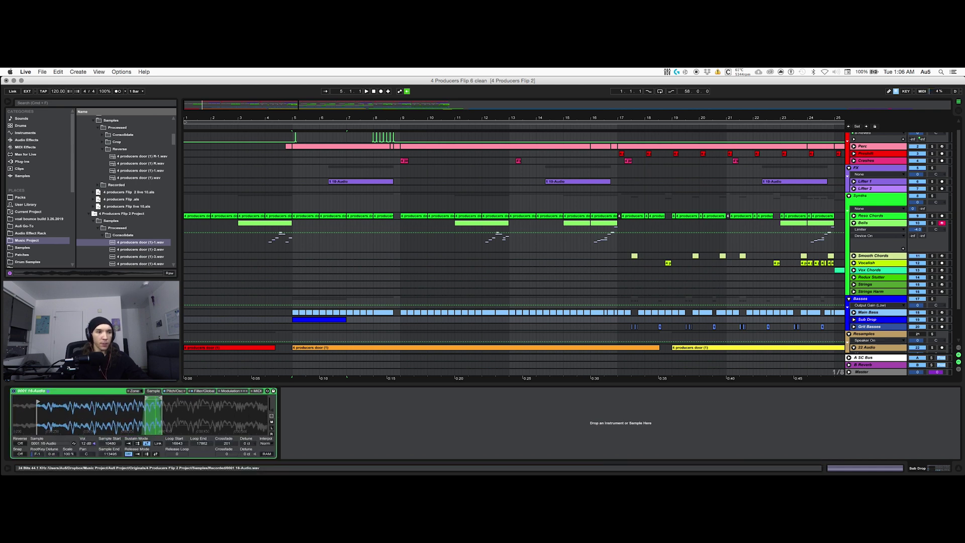
left_click(174, 392)
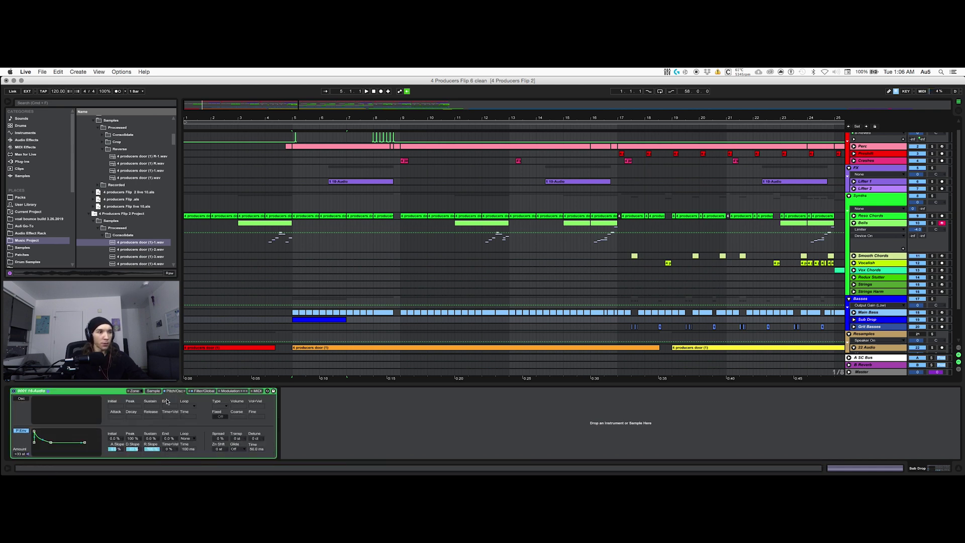
left_click(932, 319)
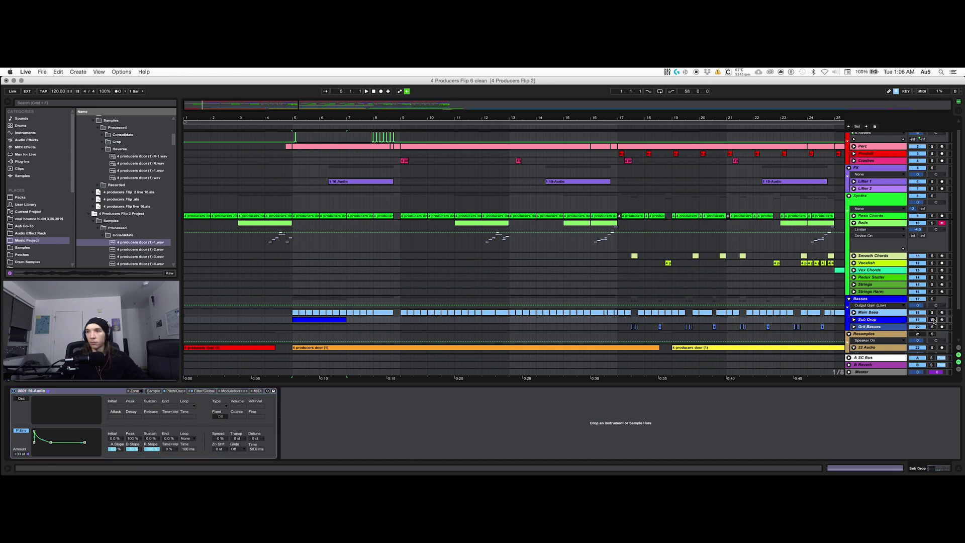
key("space")
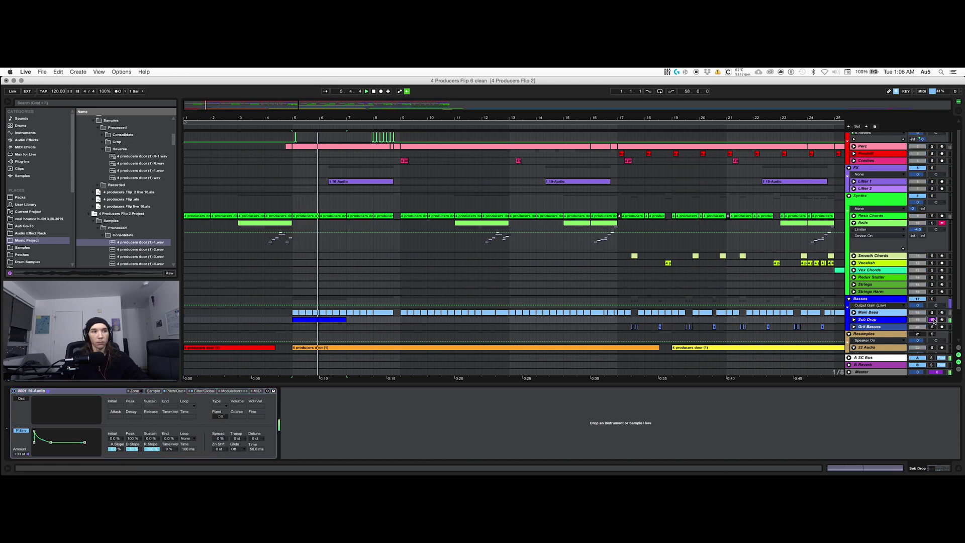
Unfold the Crashes track to show its waveforms, solo it and play the crash at bar 9.
scroll(385, 209, "up", 1)
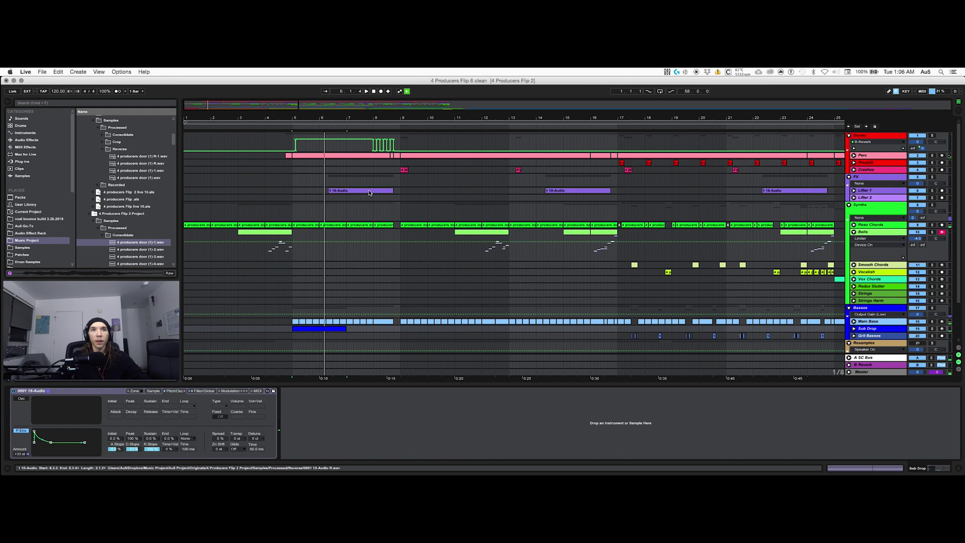
left_click(679, 182)
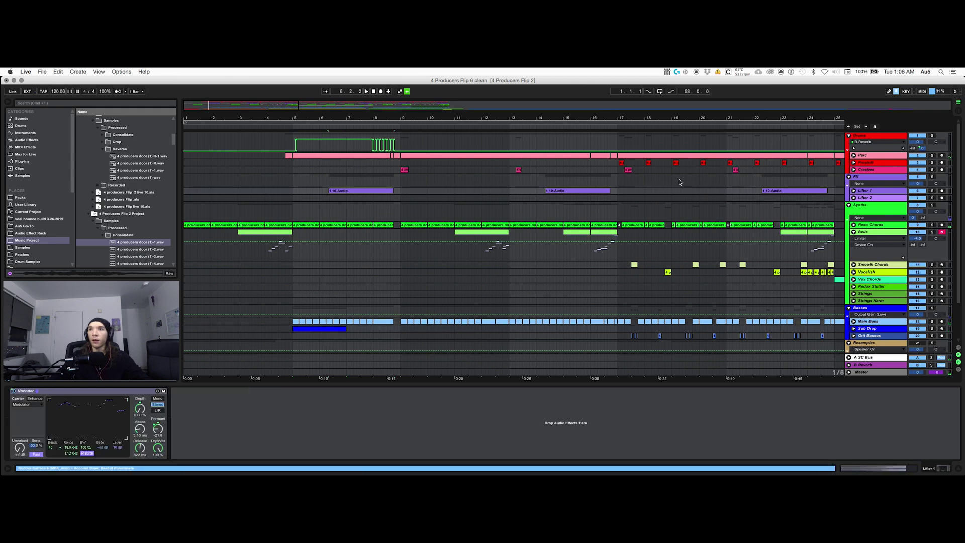
left_click(853, 170)
left_click(953, 172)
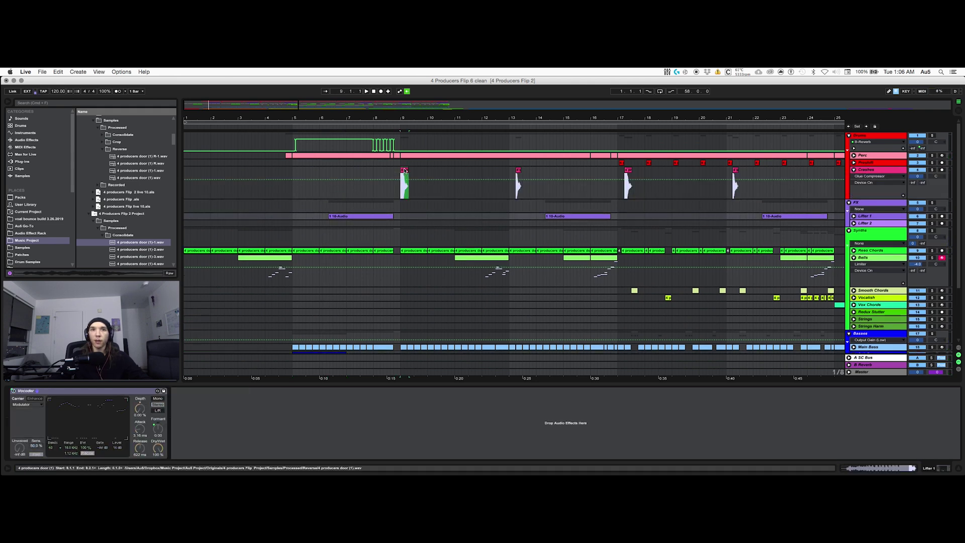
left_click(932, 171)
key("space")
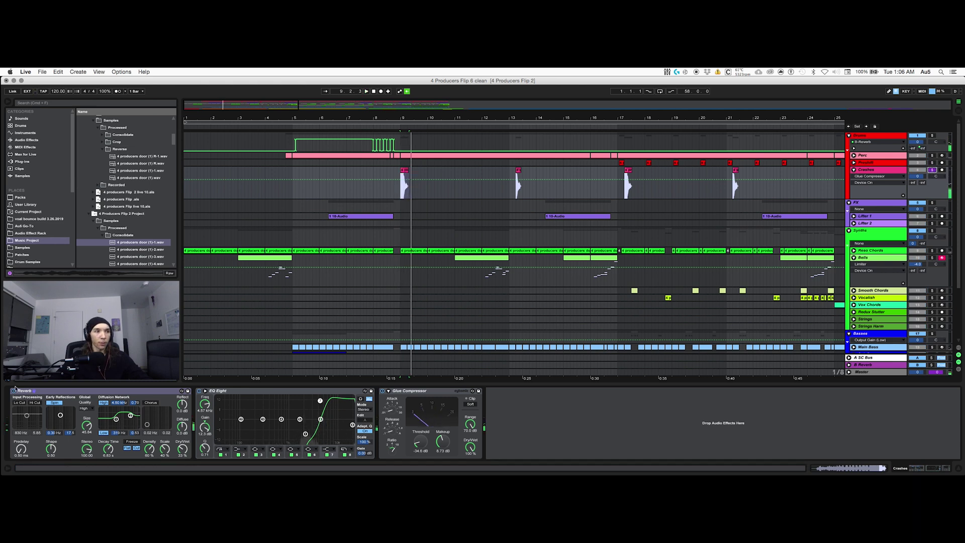
Bypass the Reverb, EQ Eight and Glue Compressor on the Crashes track and play the dry sample.
left_click(13, 390)
left_click(200, 391)
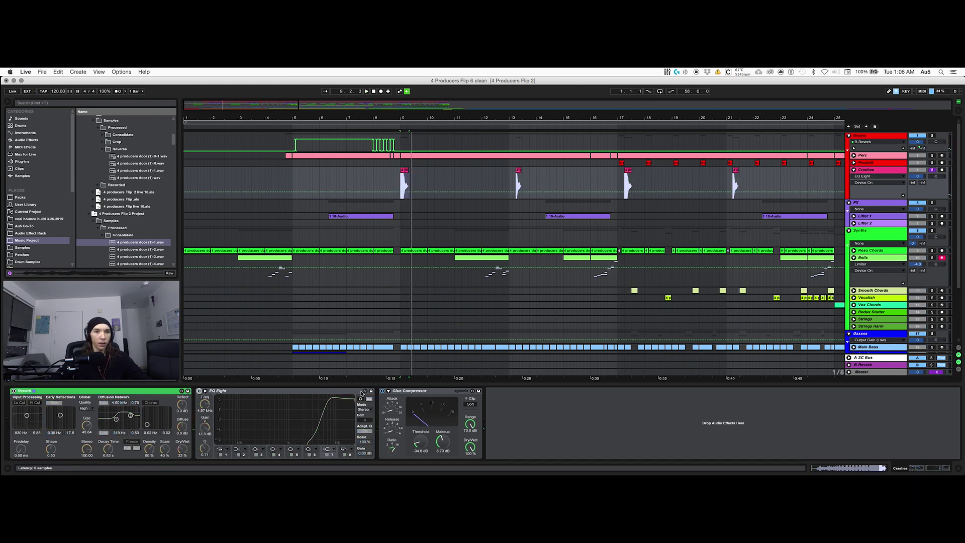
left_click(383, 391)
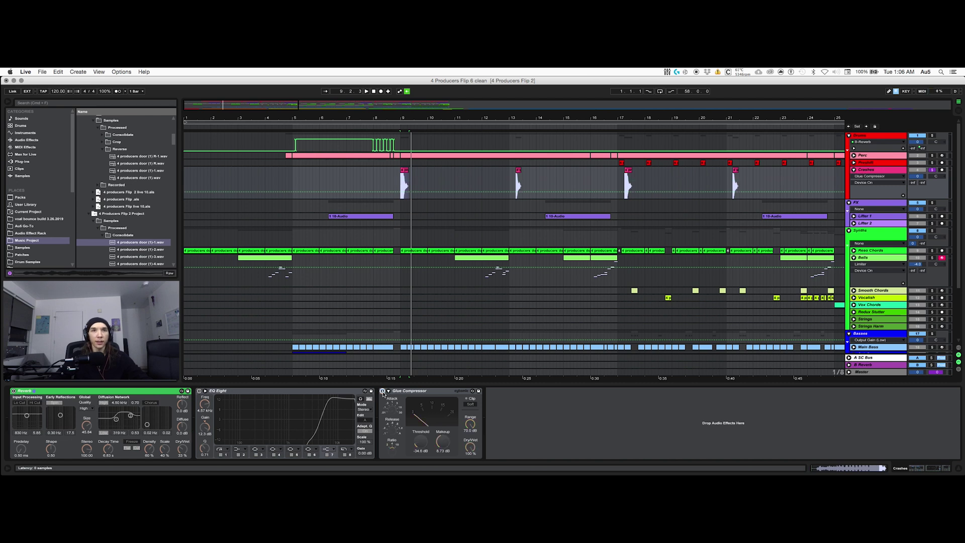
key("space")
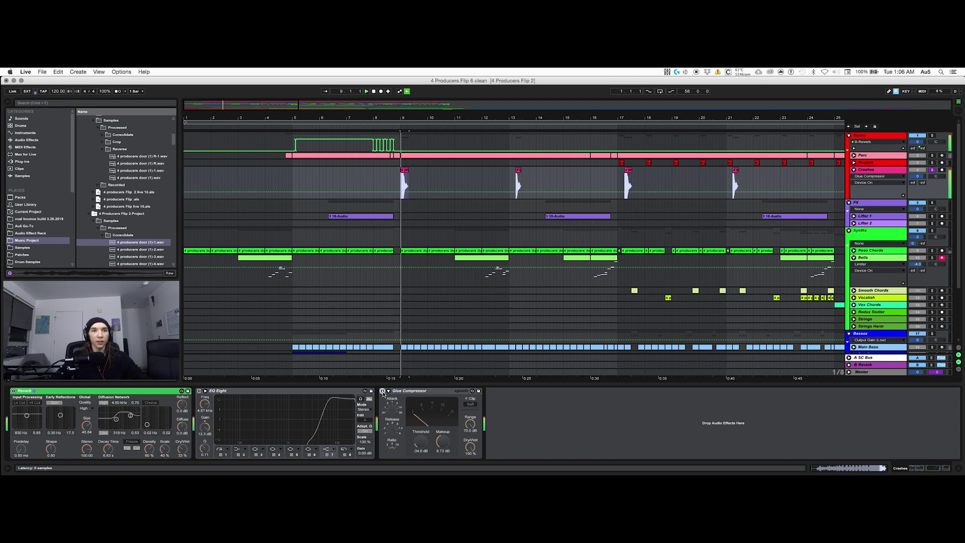
Re-enable the Reverb, EQ Eight and Glue Compressor on the Crashes track one by one.
left_click(14, 391)
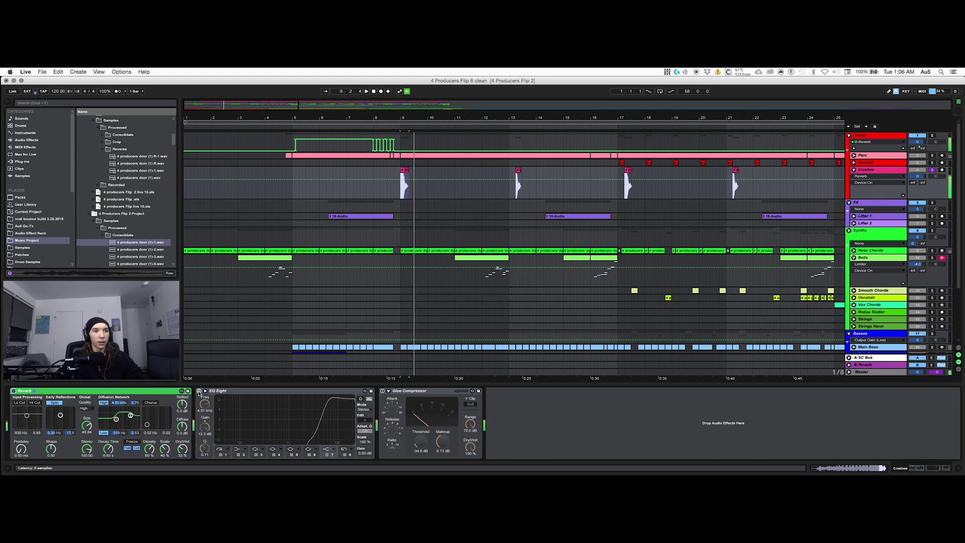
left_click(199, 391)
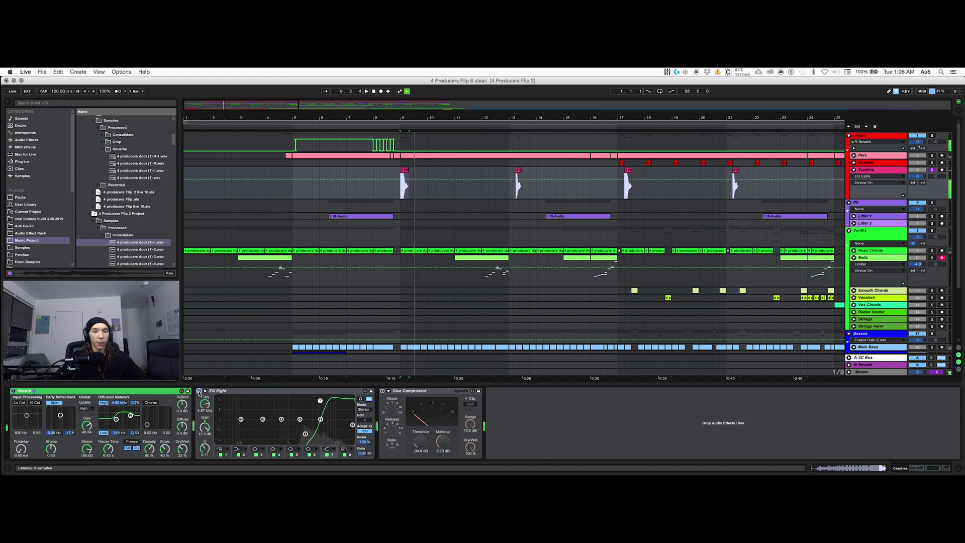
left_click(382, 391)
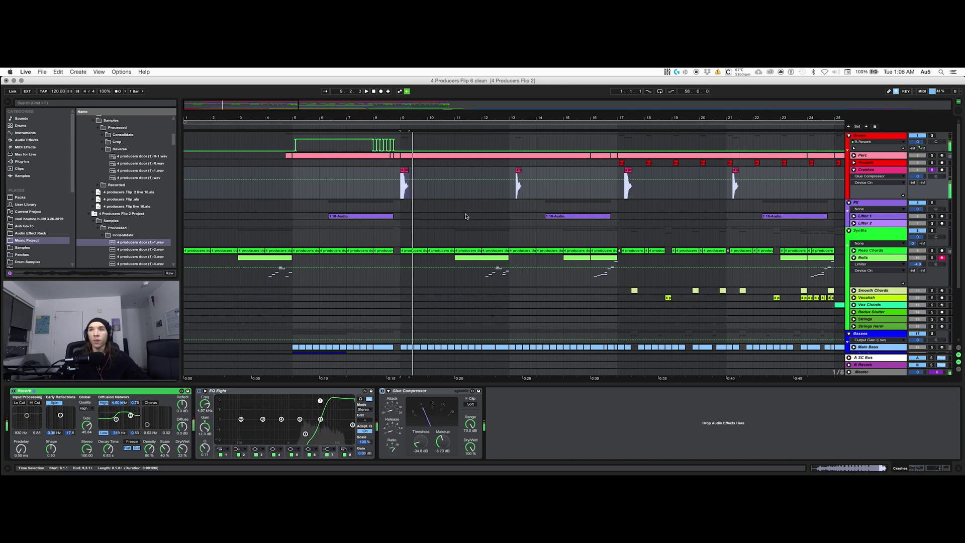
Unfold the Lifter 1 track, show its Vocoder formant shift automation and play the lifter from about bar 7.
left_click(499, 201)
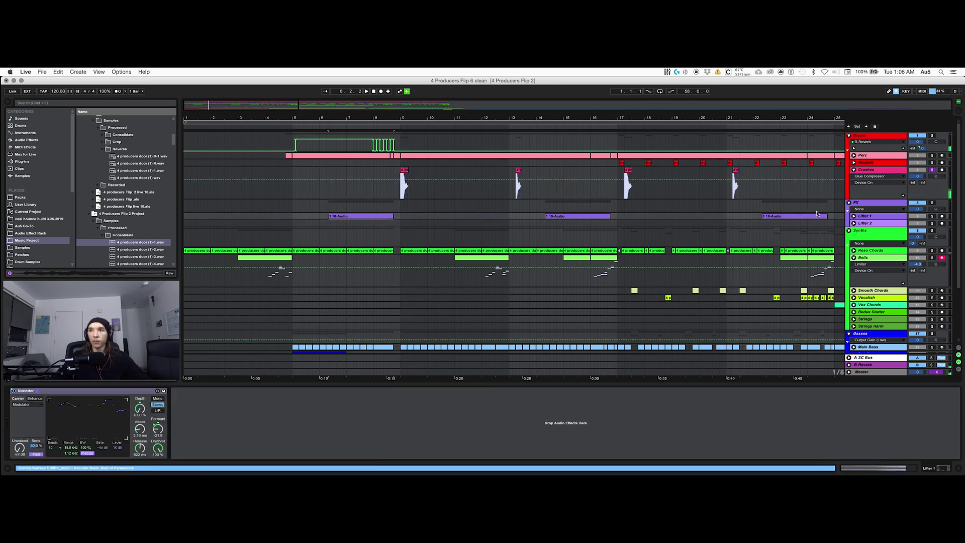
left_click(853, 216)
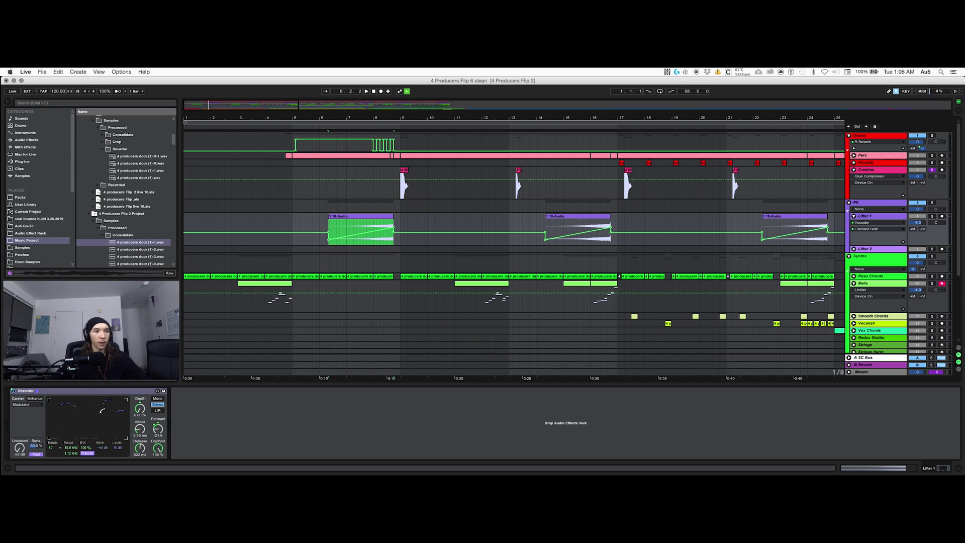
right_click(158, 433)
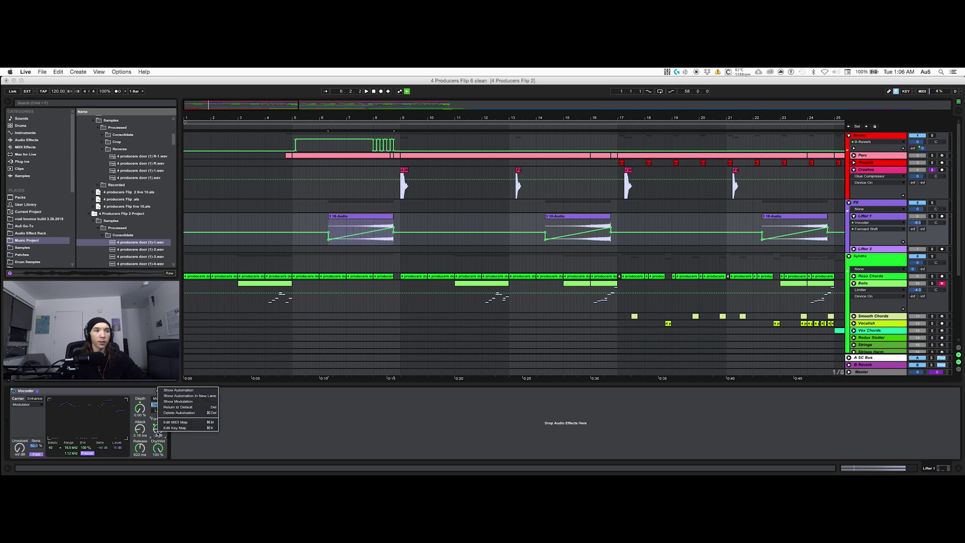
left_click(166, 392)
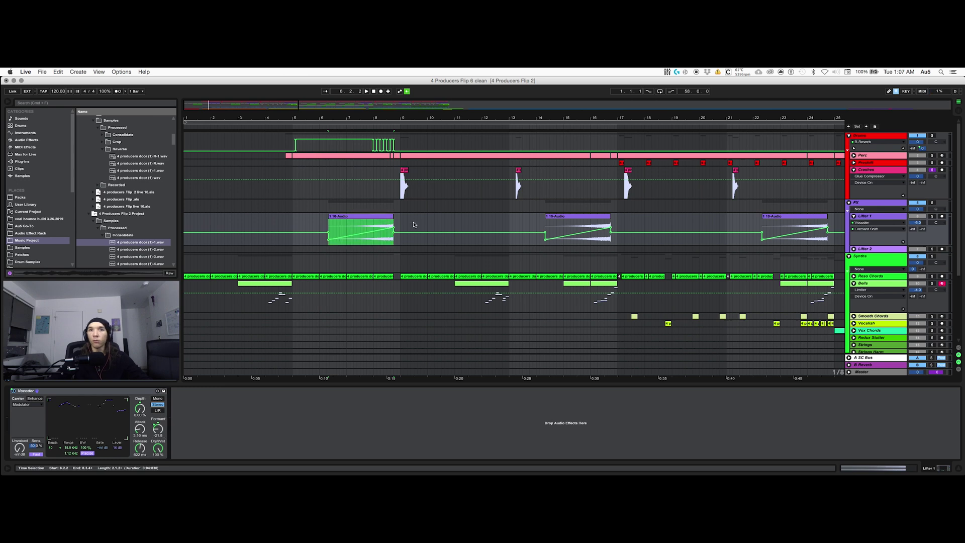
left_click(365, 230)
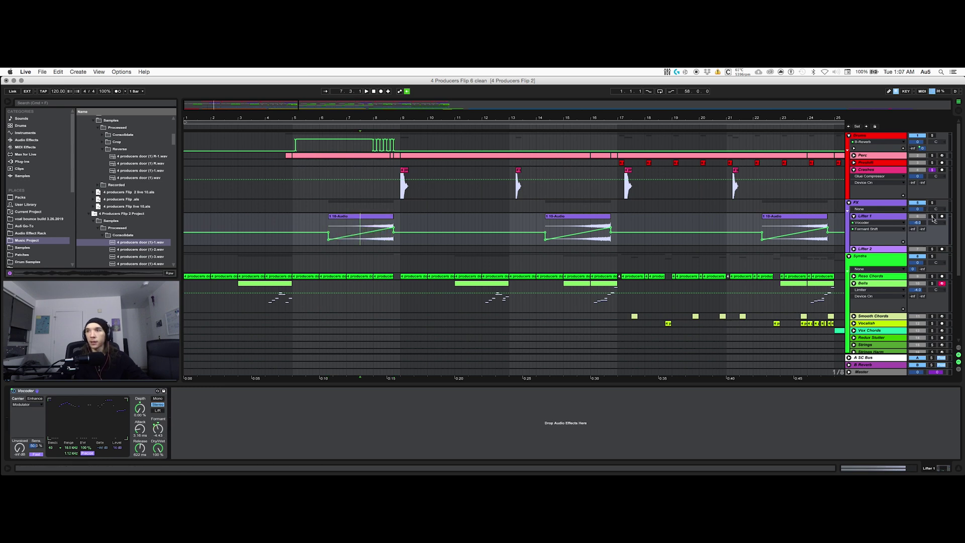
key("space")
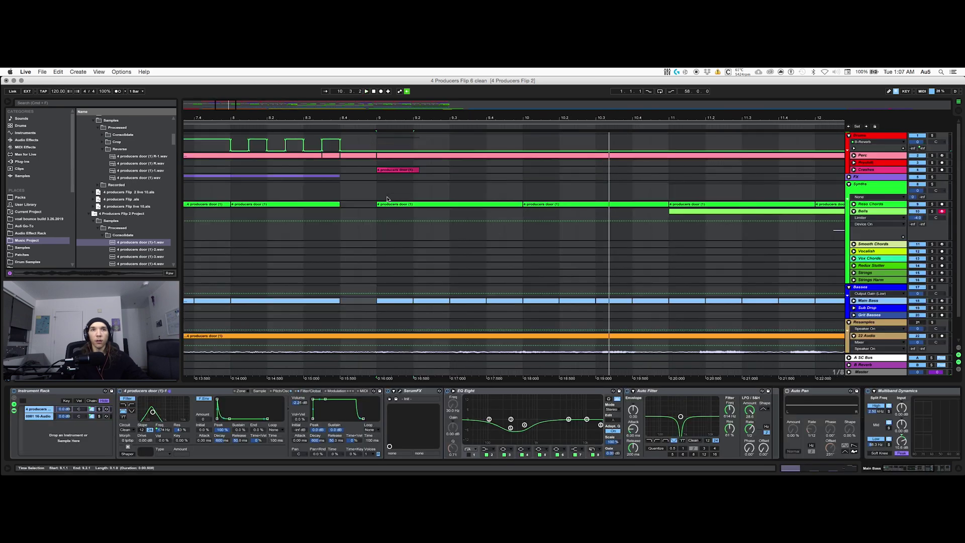
Play the arrangement from bar 8.3 and follow the playback across the following bars.
left_click(303, 191)
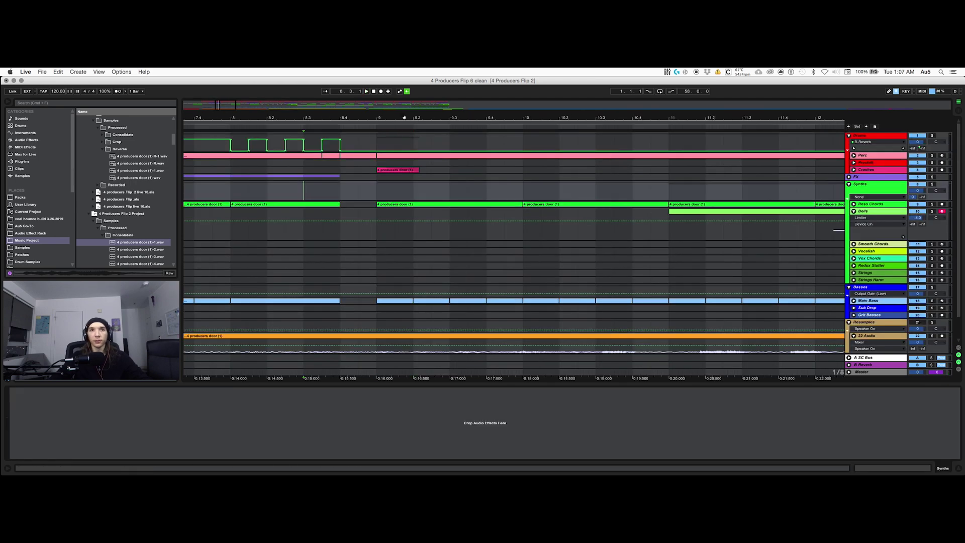
left_click_drag(404, 117, 402, 114)
key("space")
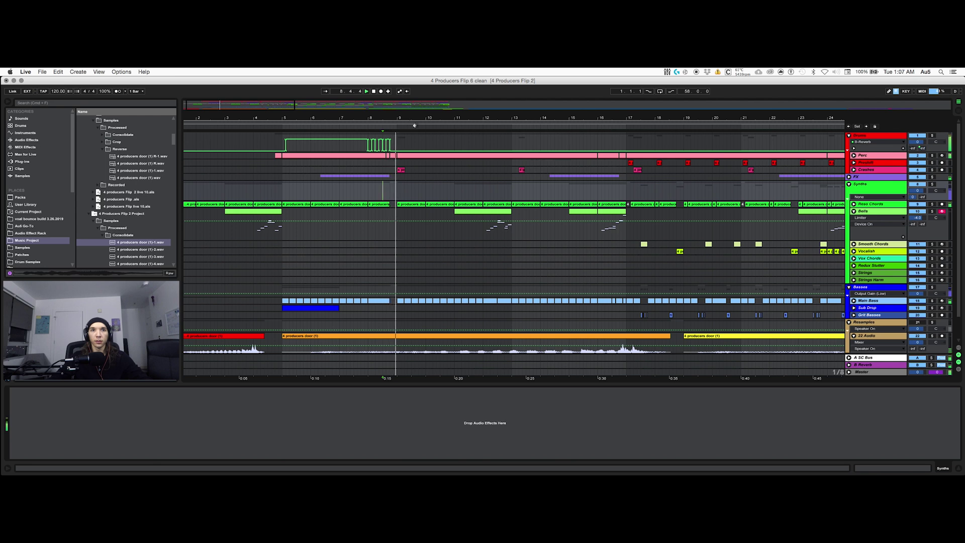
scroll(386, 213, "right", 6)
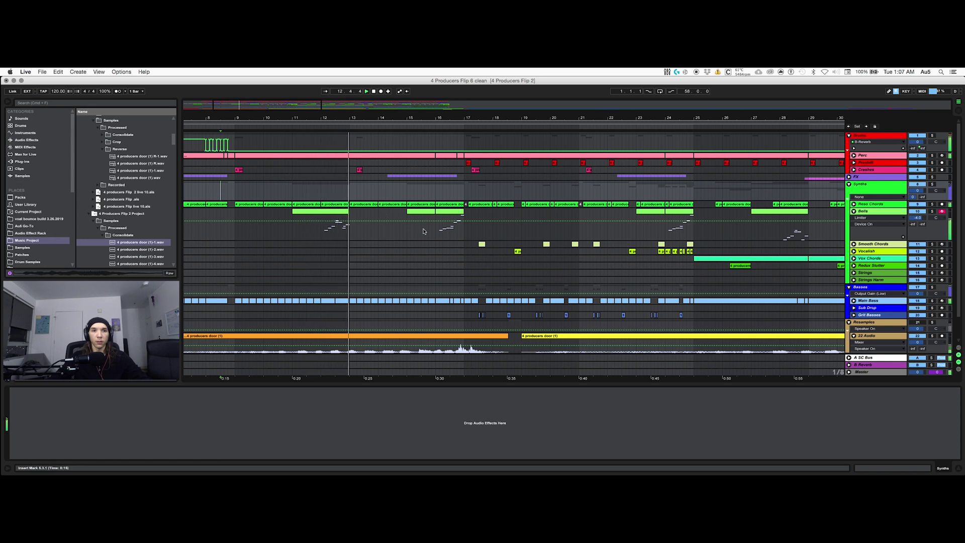
Solo the Main Bass track, look through its device chain as far as the Glue Compressor and open its clip in bar 12.
left_click(531, 315)
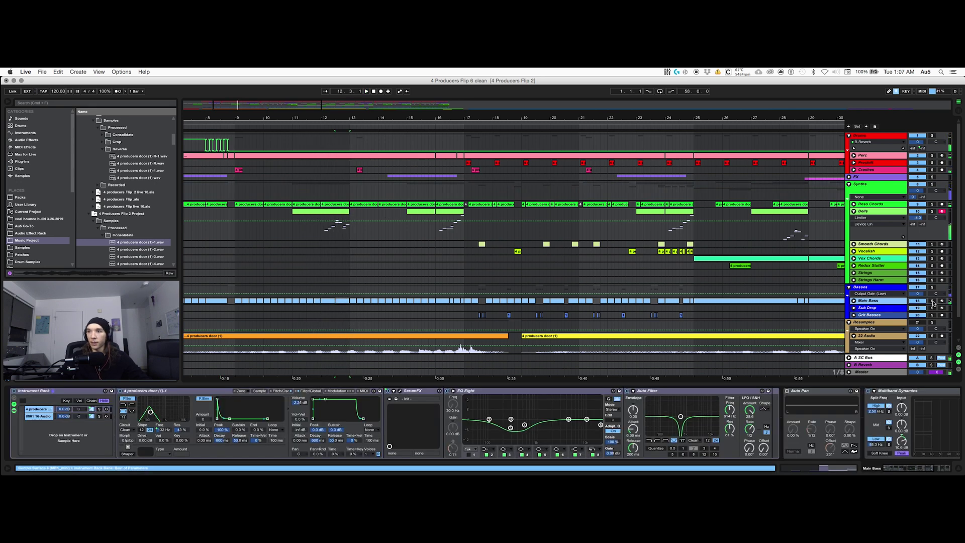
left_click(932, 301)
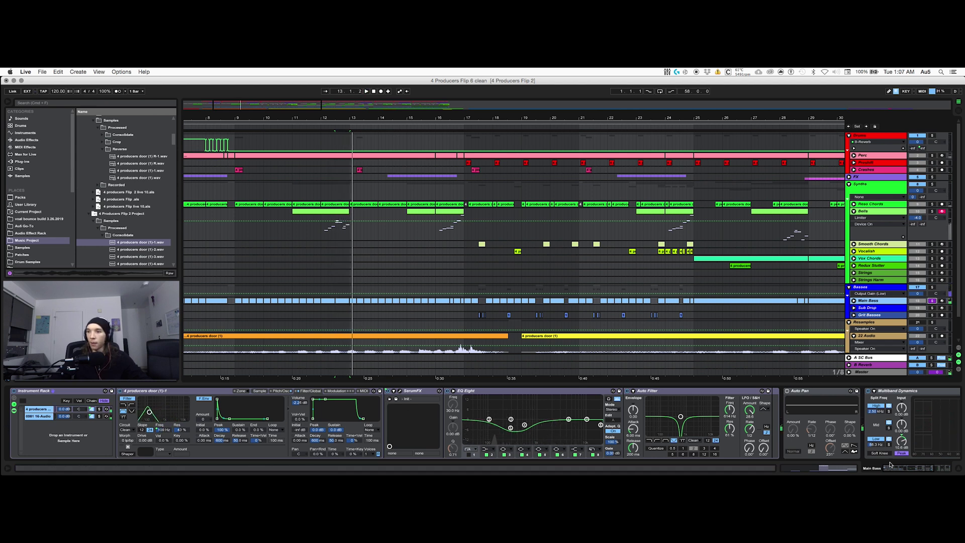
scroll(894, 454, "right", 5)
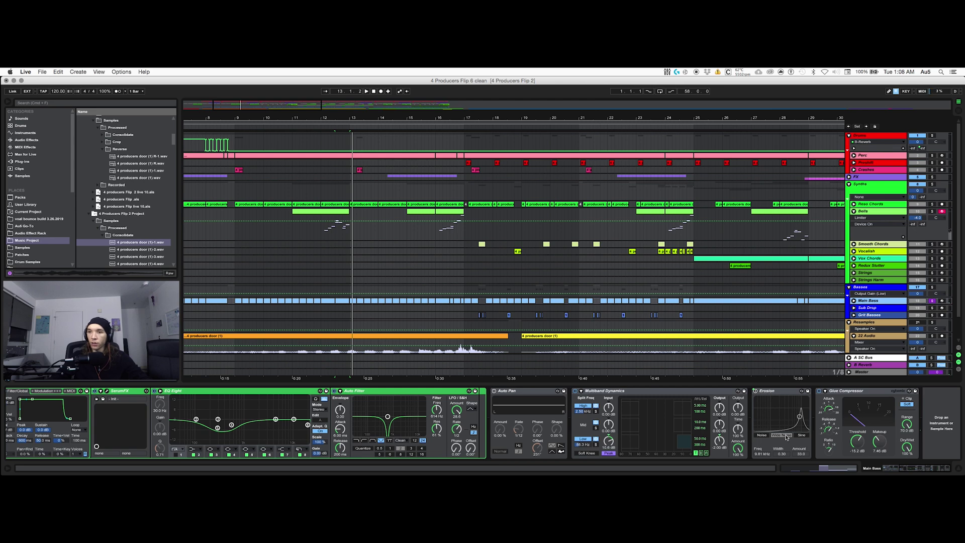
double_click(337, 301)
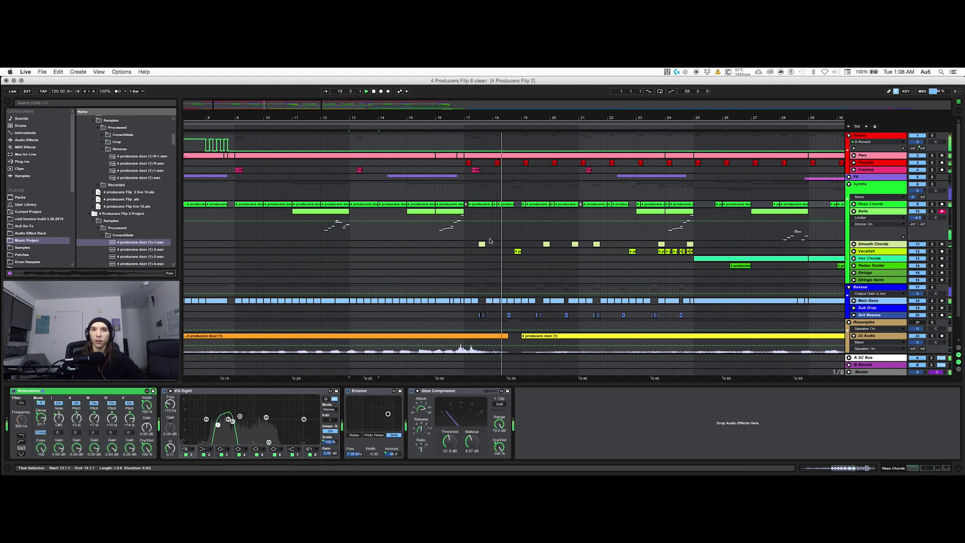
Unfold the Reso Chords track to show its waveforms, select its clip at bar 16 and play it soloed.
key("space")
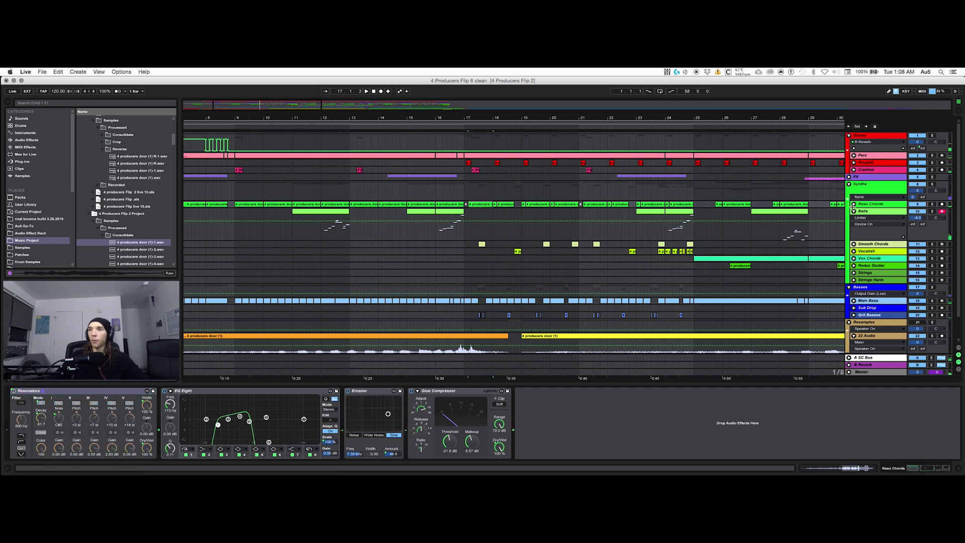
left_click(853, 205)
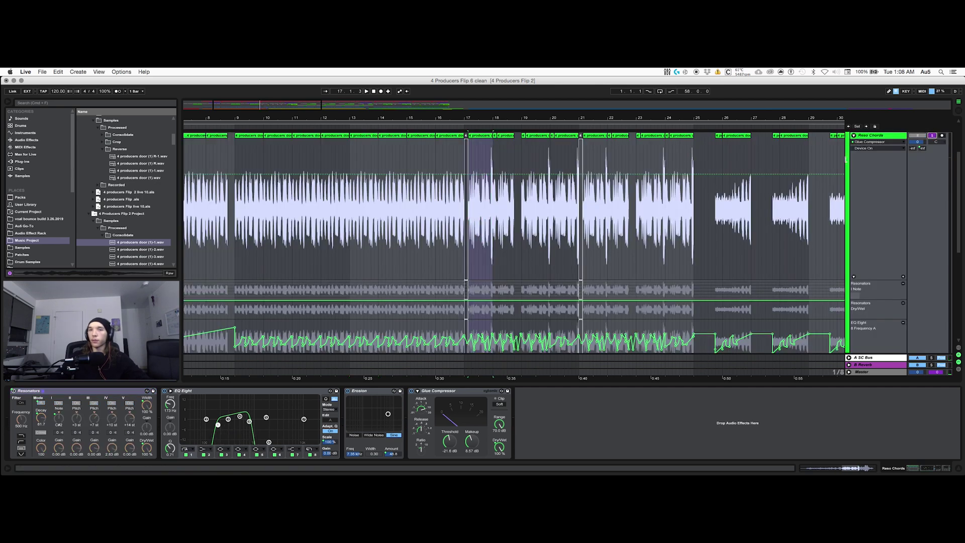
scroll(637, 207, "up", 2)
left_click_drag(479, 120, 400, 303)
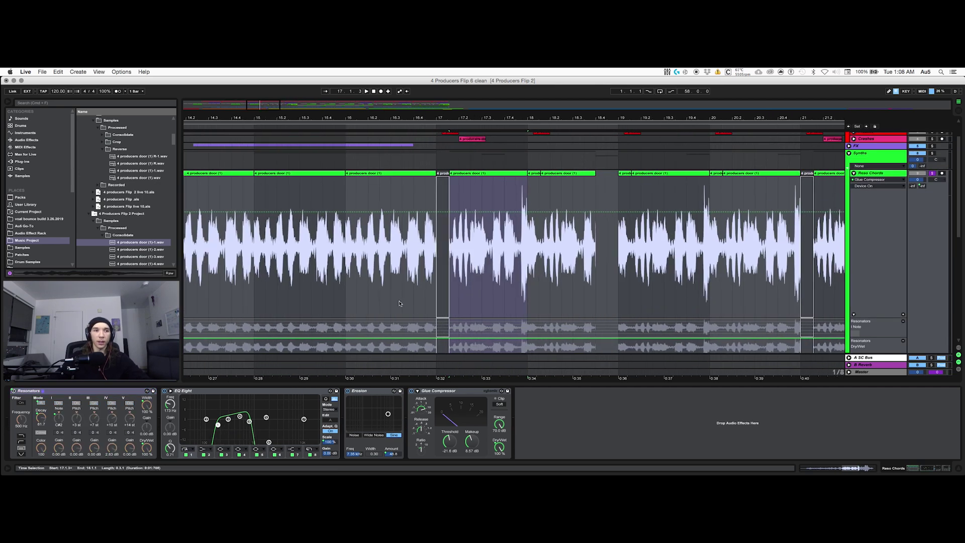
left_click(376, 173)
key("space")
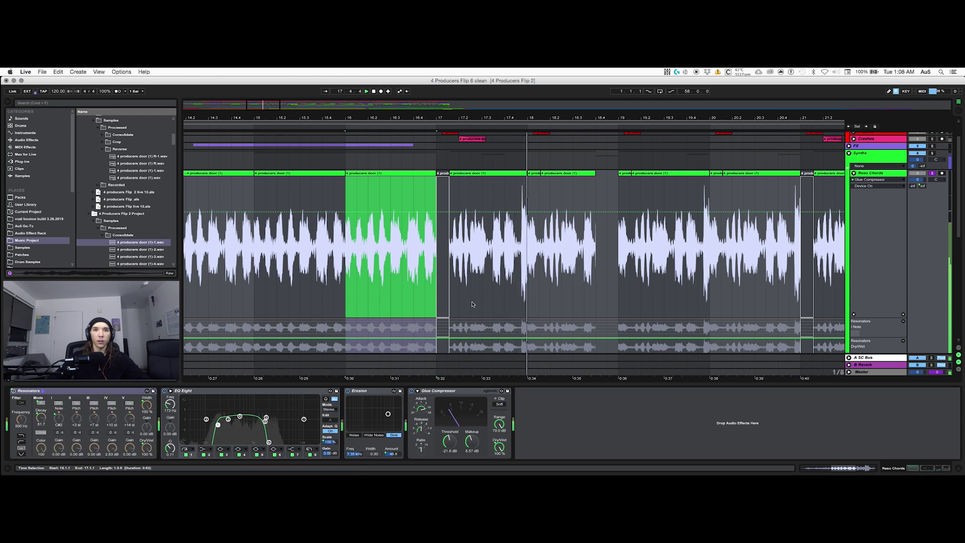
Open the Reso Chords clip at bar 17 to inspect its warp markers, and return to the track's effect chain.
left_click(51, 392)
double_click(486, 135)
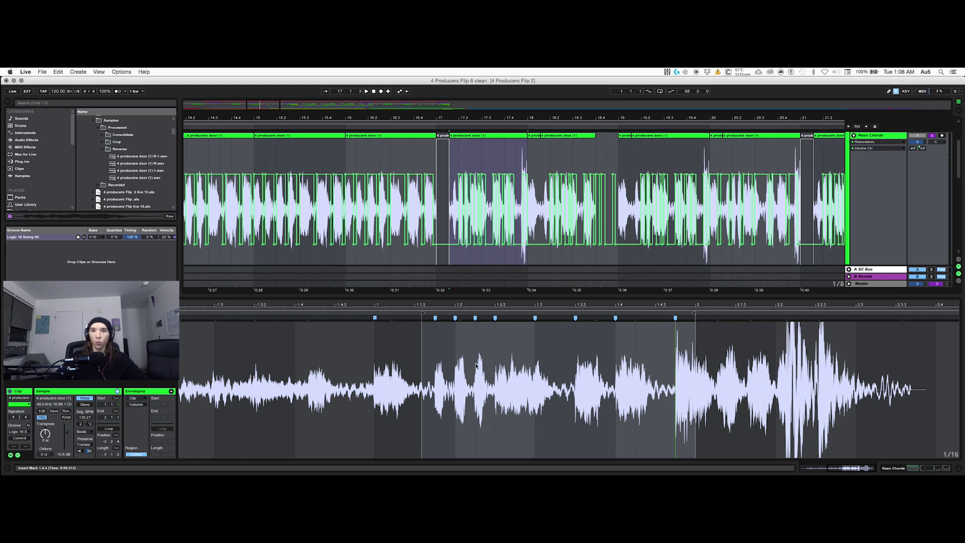
left_click(947, 469)
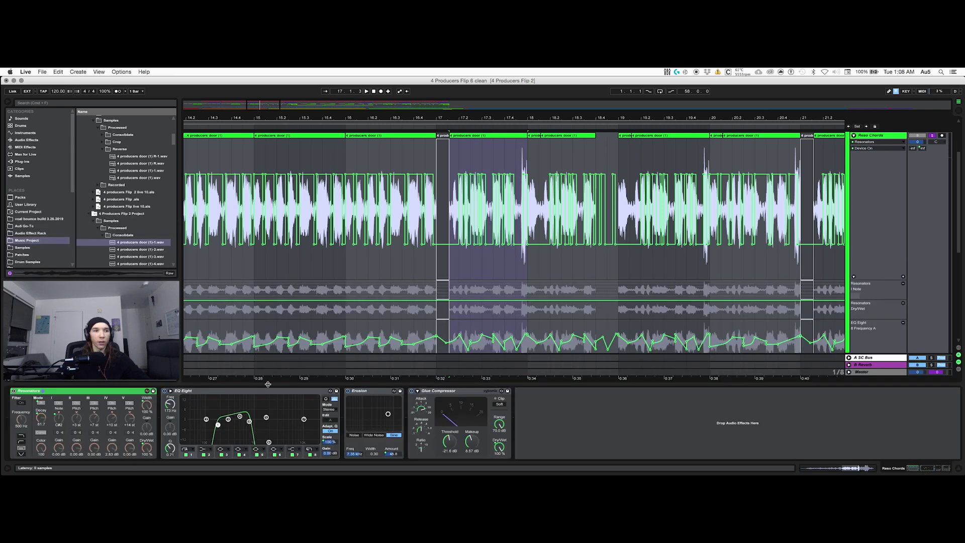
Audition the Reso Chords with the Resonators automation overridden and EQ Eight bypassed, and restore both.
left_click(14, 391)
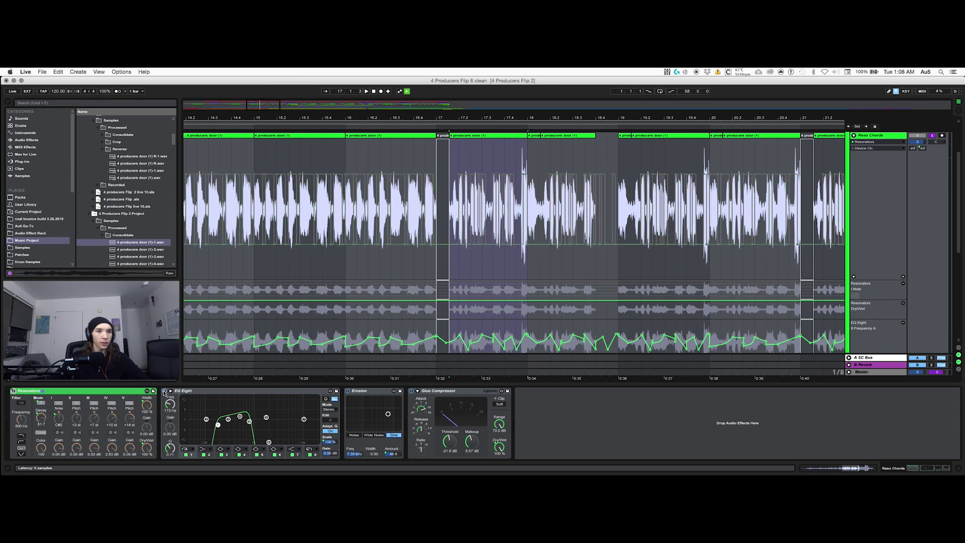
left_click(164, 392)
key("space")
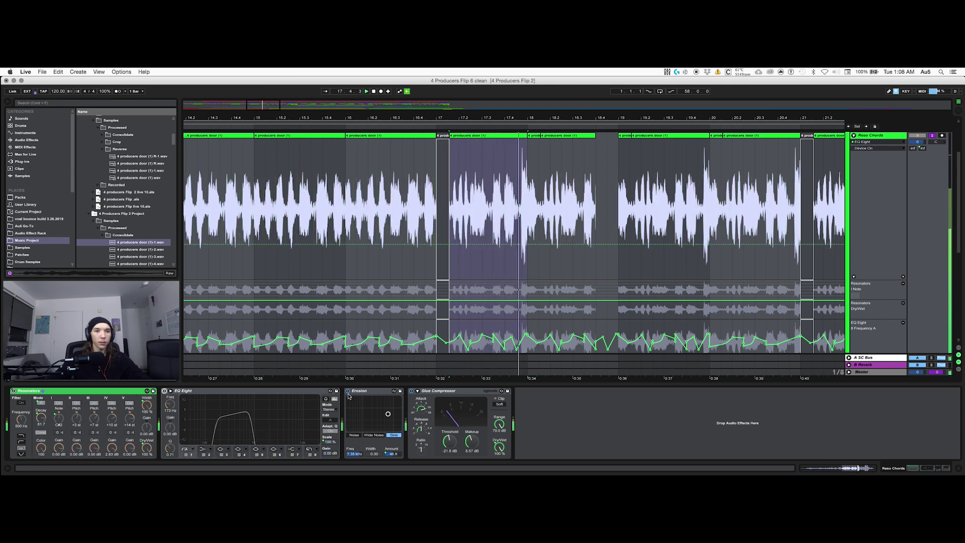
left_click(14, 391)
key("space")
key("space")
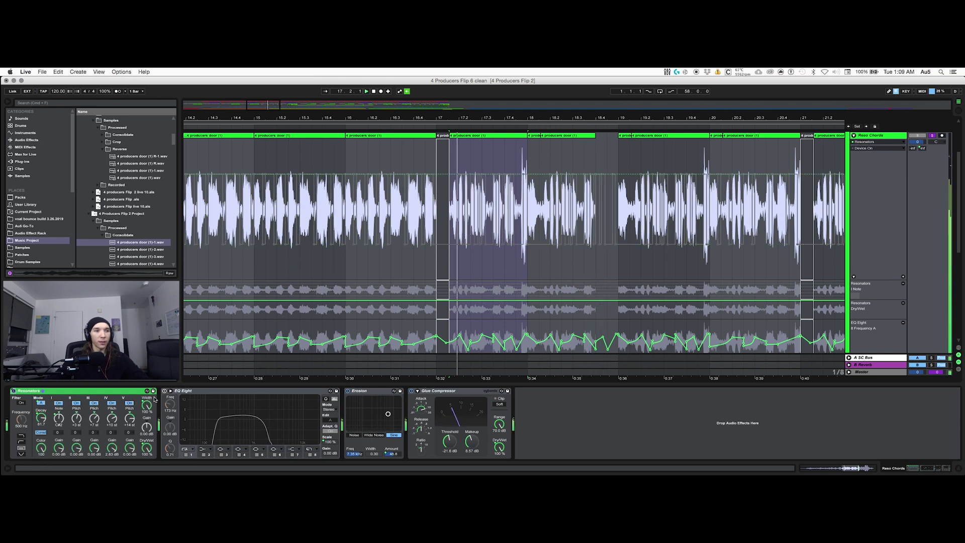
left_click(408, 92)
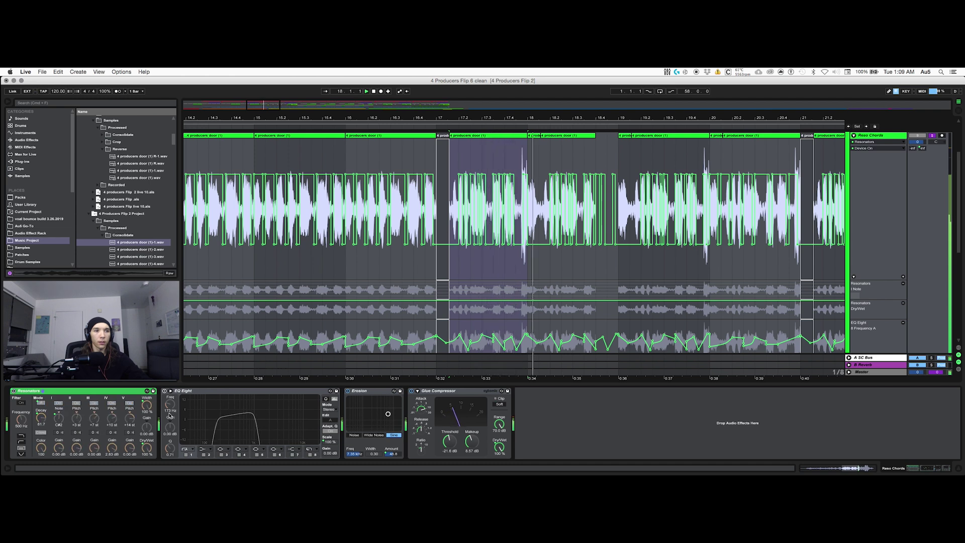
left_click(170, 395)
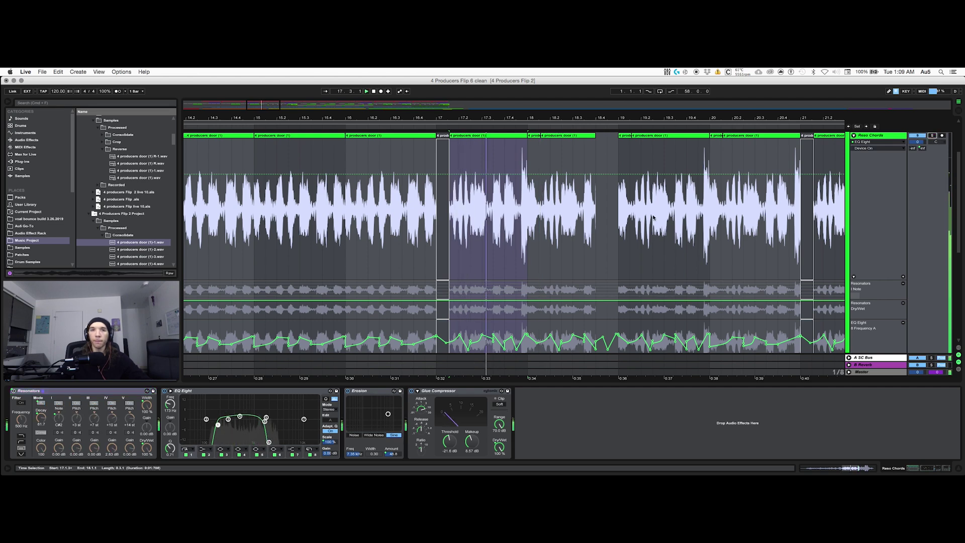
Play the Reso Chords in the full mix and fold the track.
left_click_drag(541, 118, 387, 93)
scroll(853, 191, "up", 3)
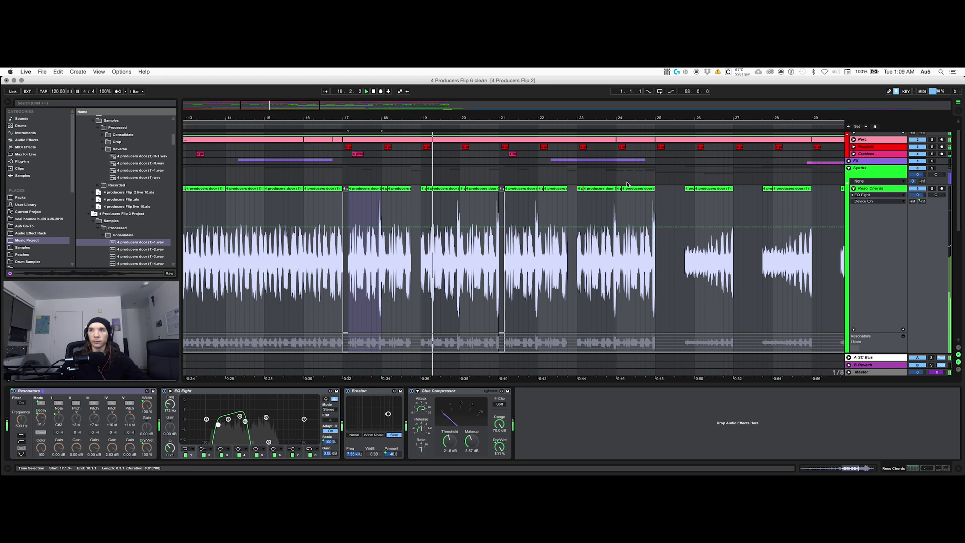
left_click(853, 189)
Select the Smooth Chords track, play it soloed from bar 17 and bring the start of its device chain into view.
left_click(372, 229)
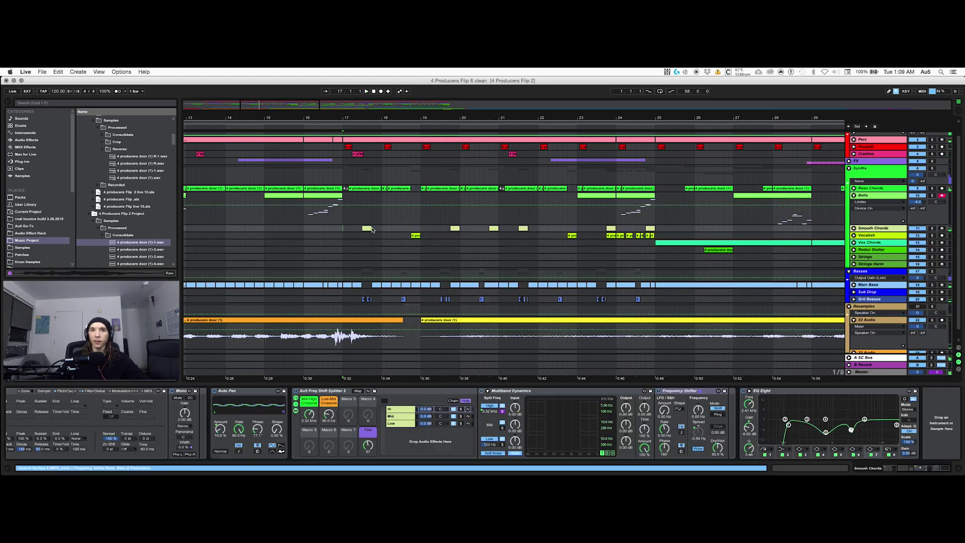
left_click(864, 228)
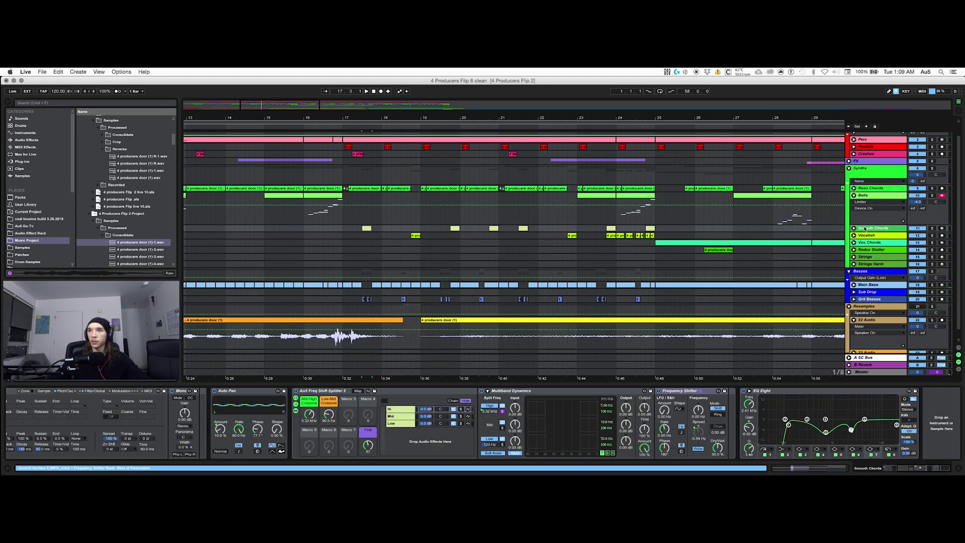
left_click(932, 228)
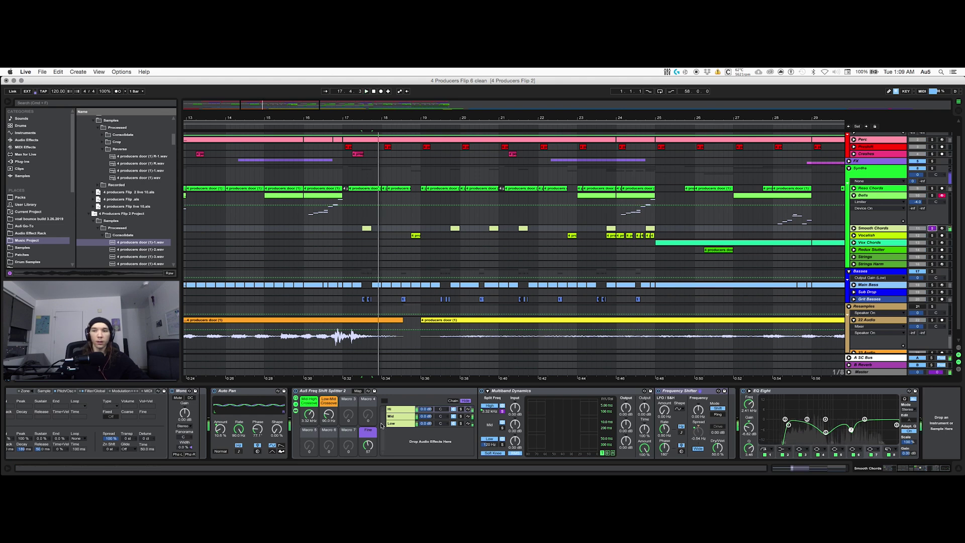
left_click_drag(897, 470, 821, 467)
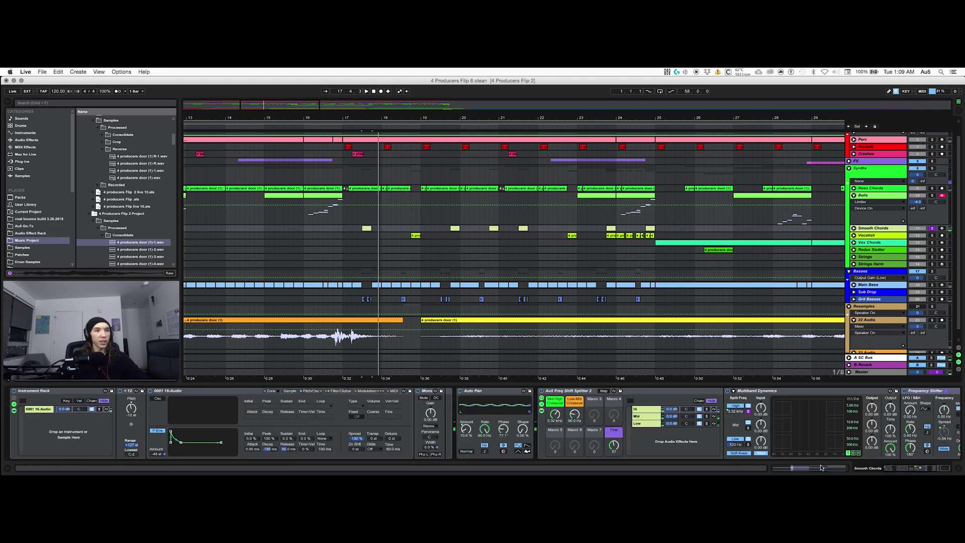
Inspect the Pitch/Osc and Filter/Global settings of the Sampler on the Smooth Chords track.
left_click(293, 391)
left_click_drag(250, 414, 250, 387)
left_click(311, 391)
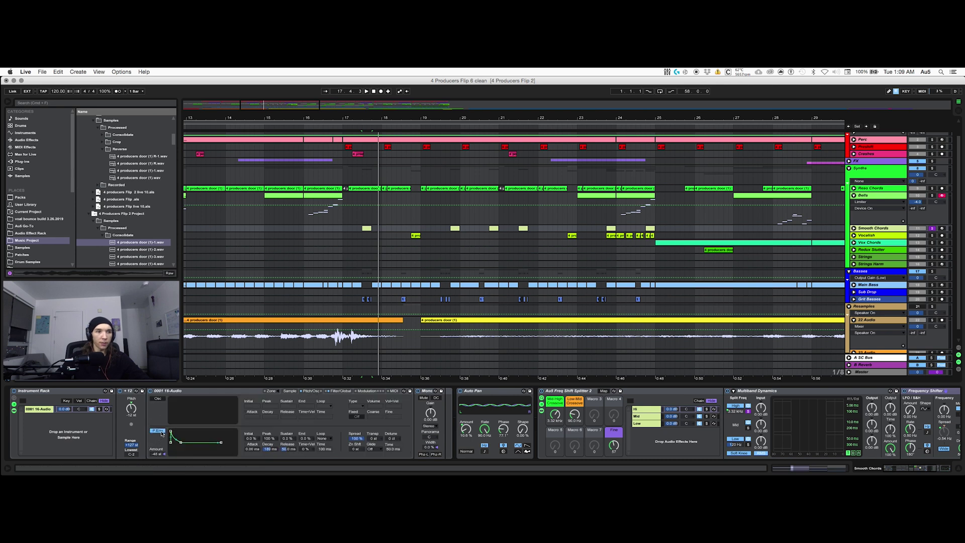
left_click(340, 391)
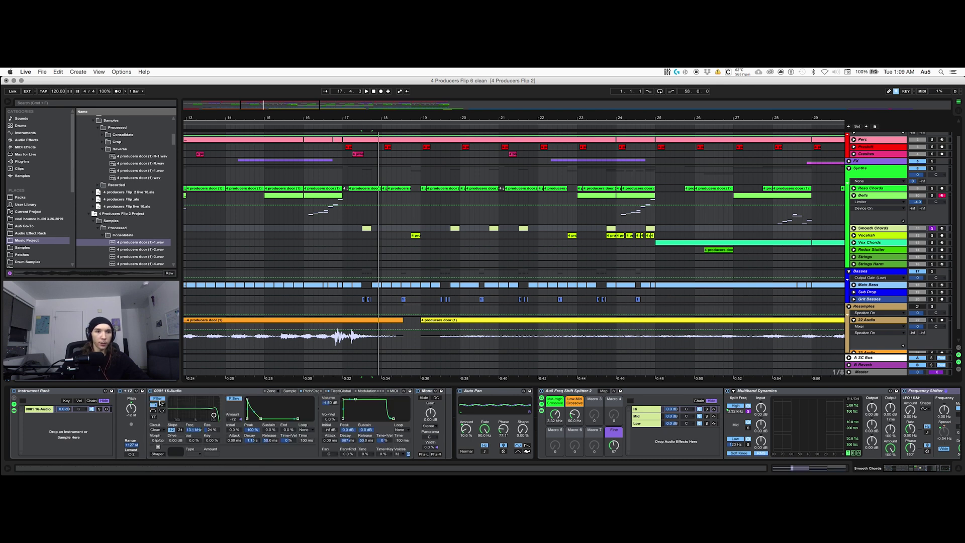
Set the Sampler's Spread to 0 % and bypass the Au5 Freq Shift Splitter 2 on the Smooth Chords track.
left_click(311, 391)
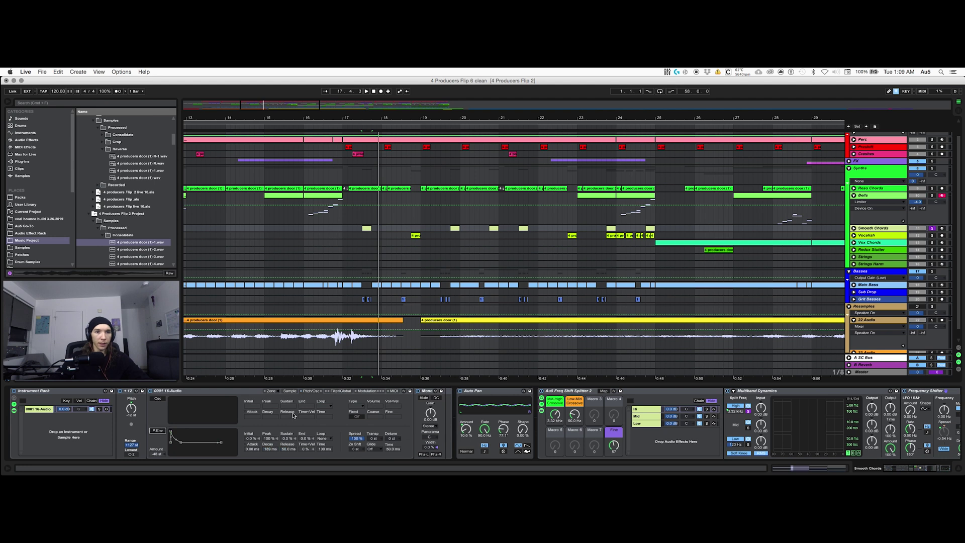
left_click_drag(357, 444, 357, 478)
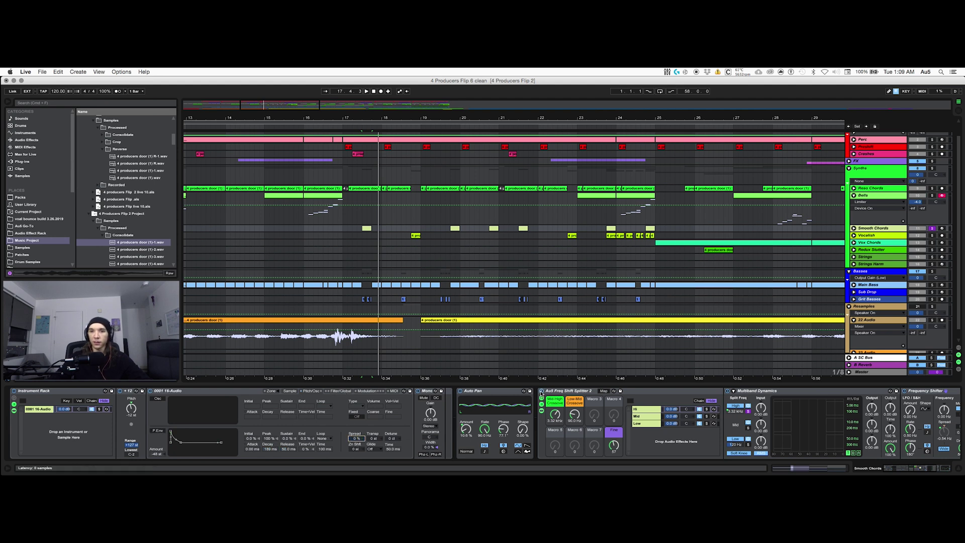
left_click(541, 391)
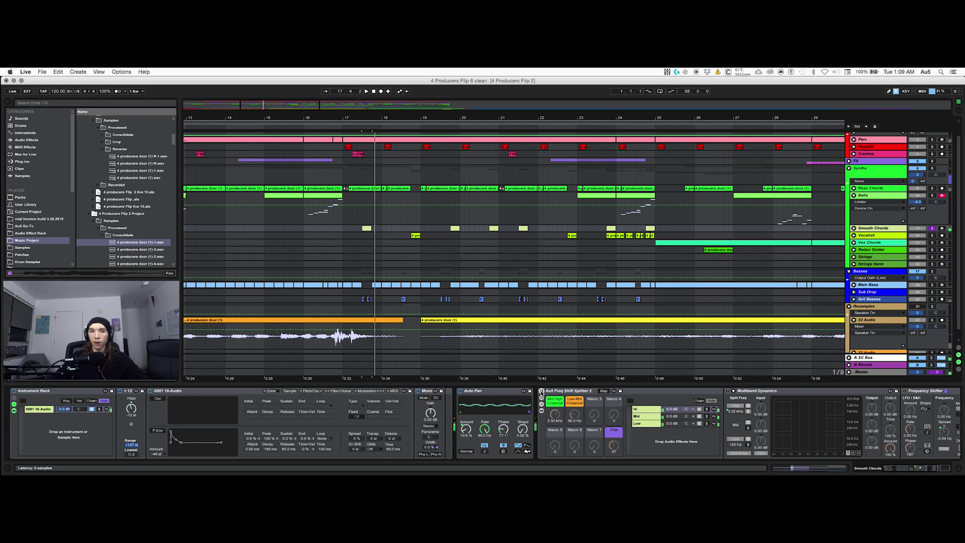
Turn on the pitch envelope and set Spread to 100 % in the Smooth Chords Sampler.
left_click(157, 430)
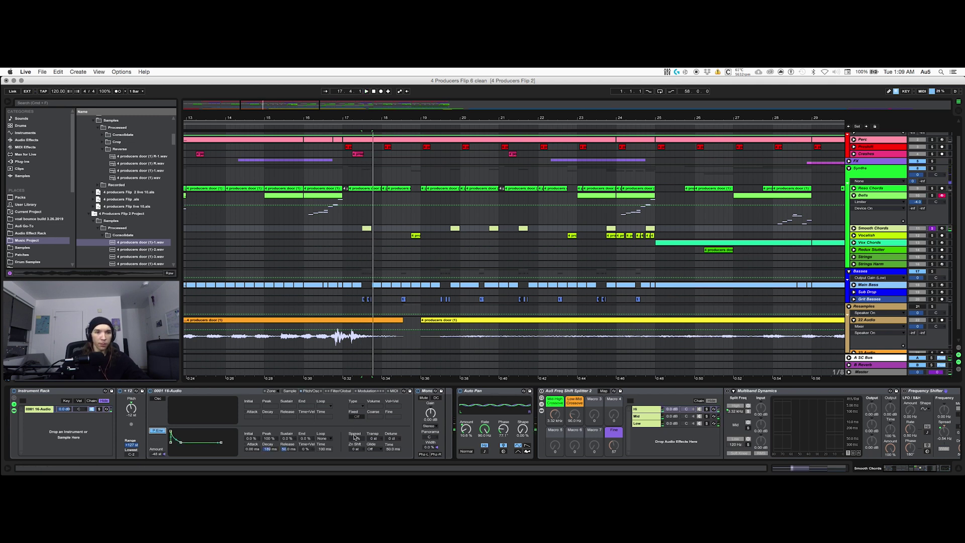
left_click(340, 390)
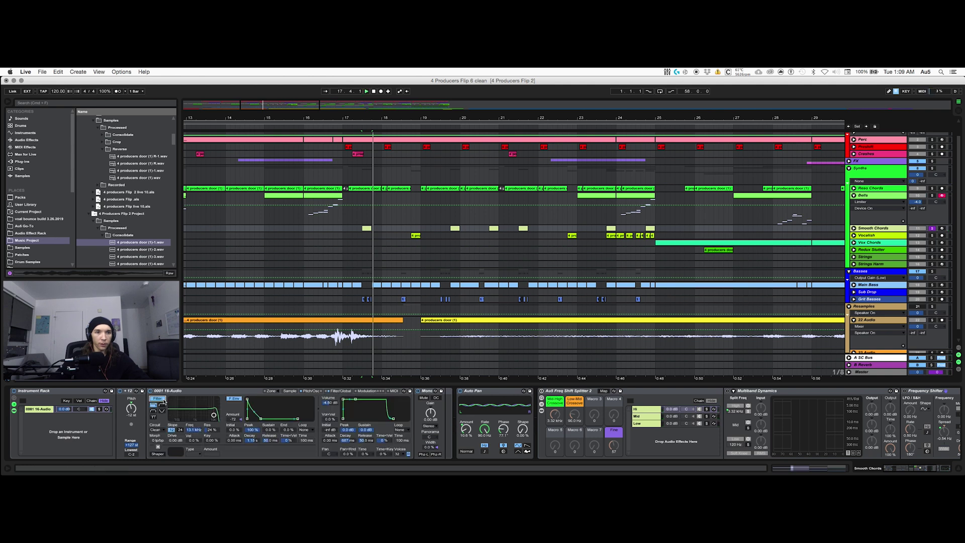
left_click(311, 391)
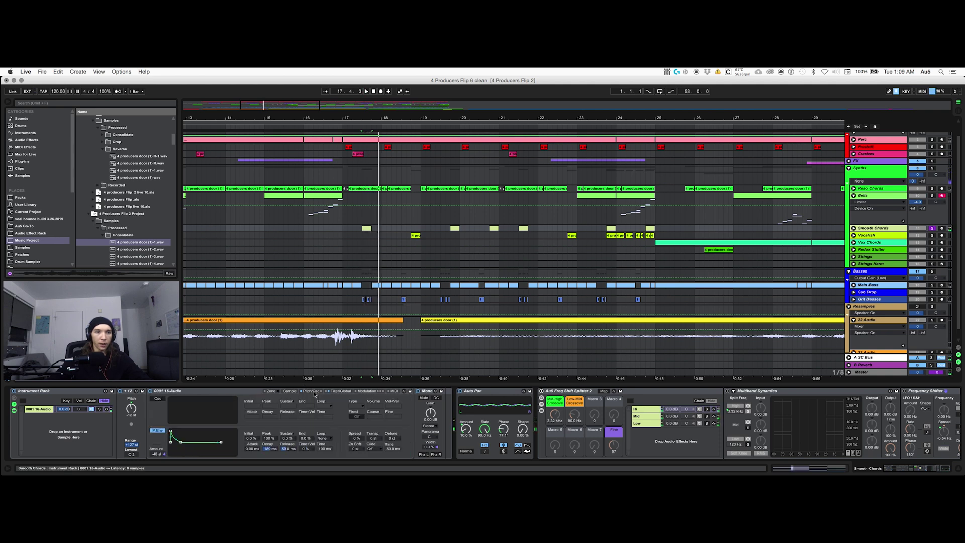
left_click_drag(356, 440, 372, 432)
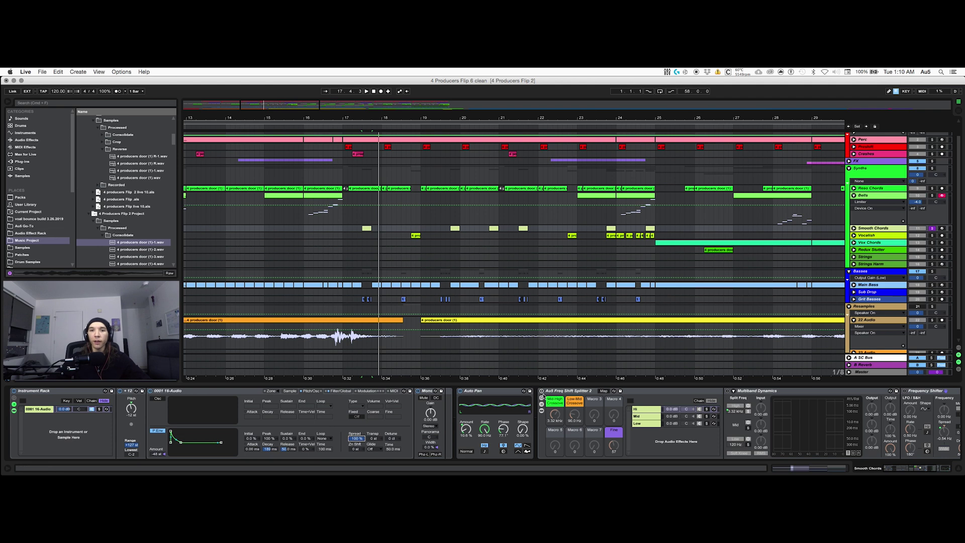
Re-enable the Au5 Freq Shift Splitter 2 on Smooth Chords and inspect the devices in its Hi and Mid chains.
key("space")
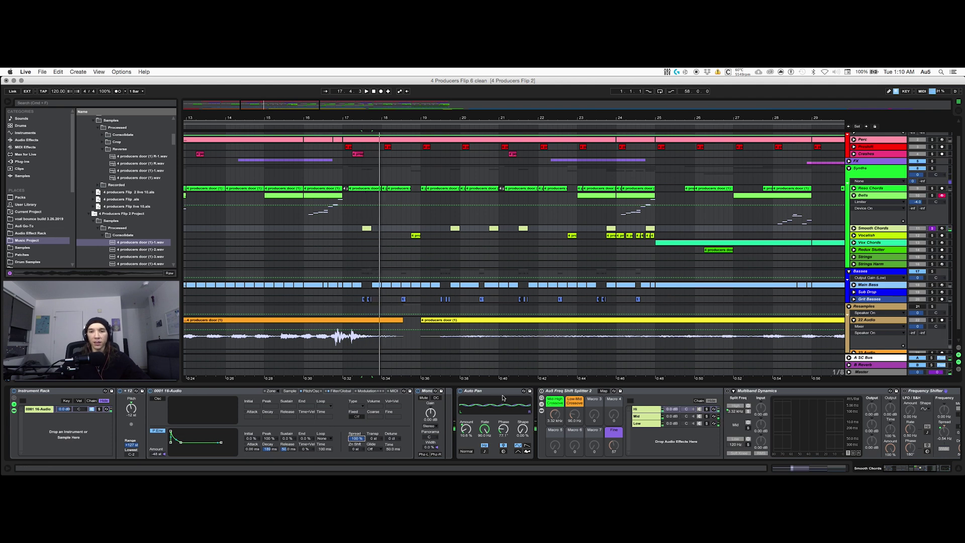
left_click(541, 390)
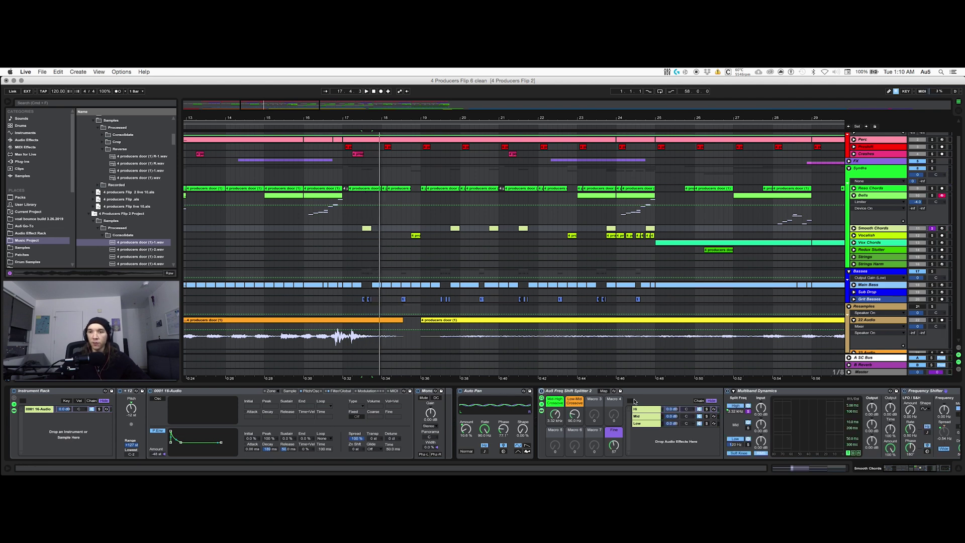
mouse_move(894, 468)
left_mouse_down()
mouse_move(910, 469)
mouse_move(902, 470)
left_mouse_up()
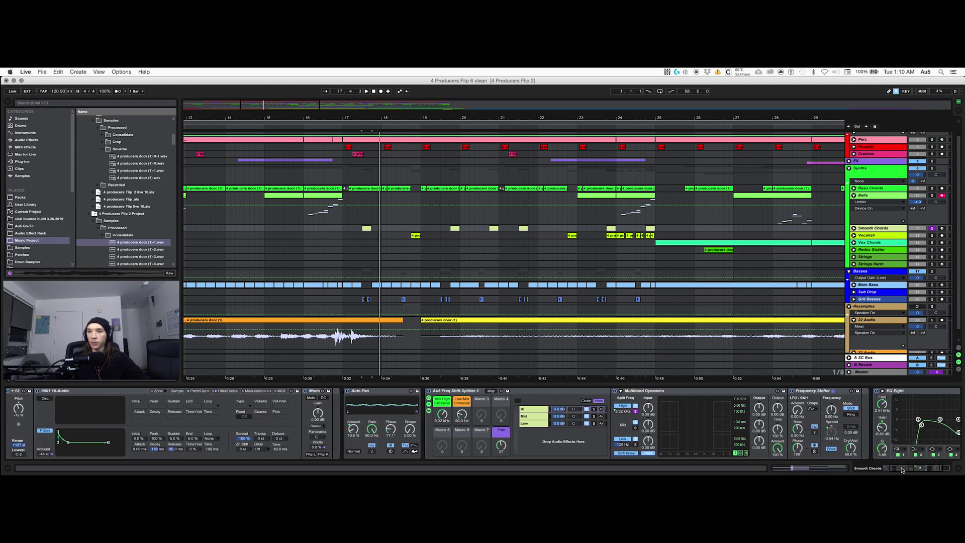
left_click(541, 417)
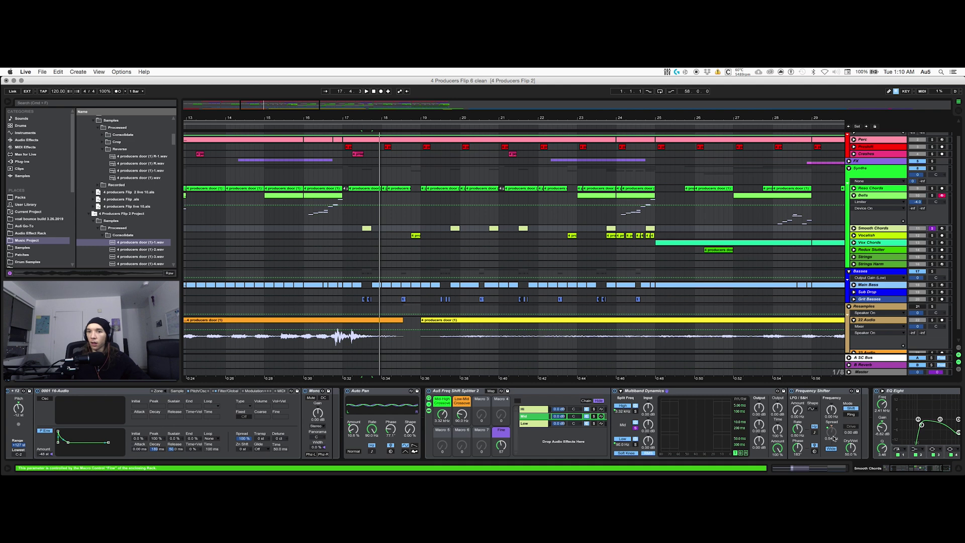
left_click(536, 410)
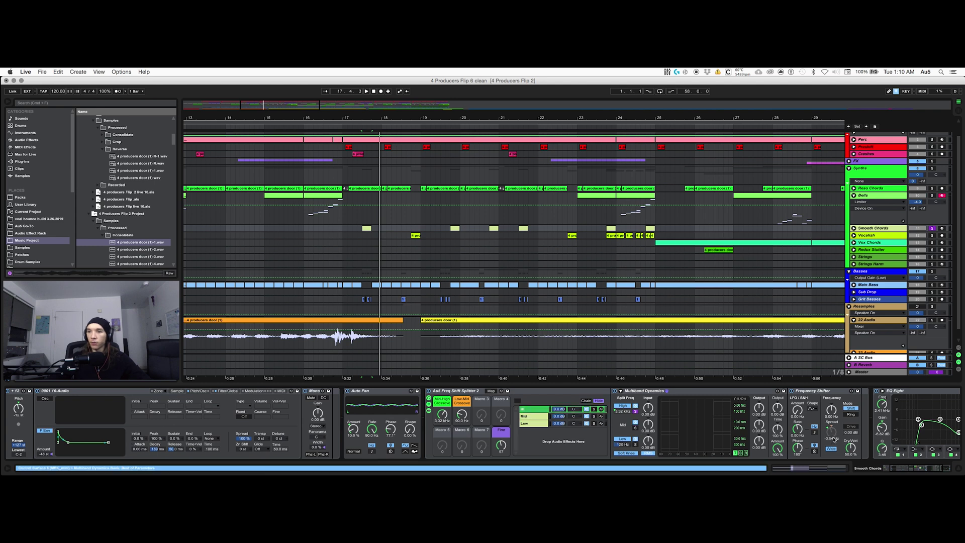
left_click(537, 417)
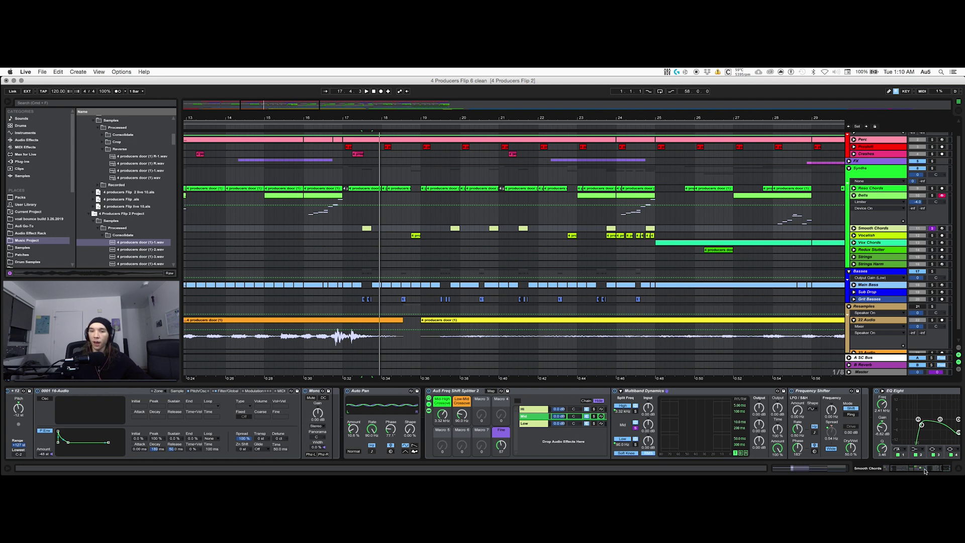
left_click_drag(925, 471, 914, 471)
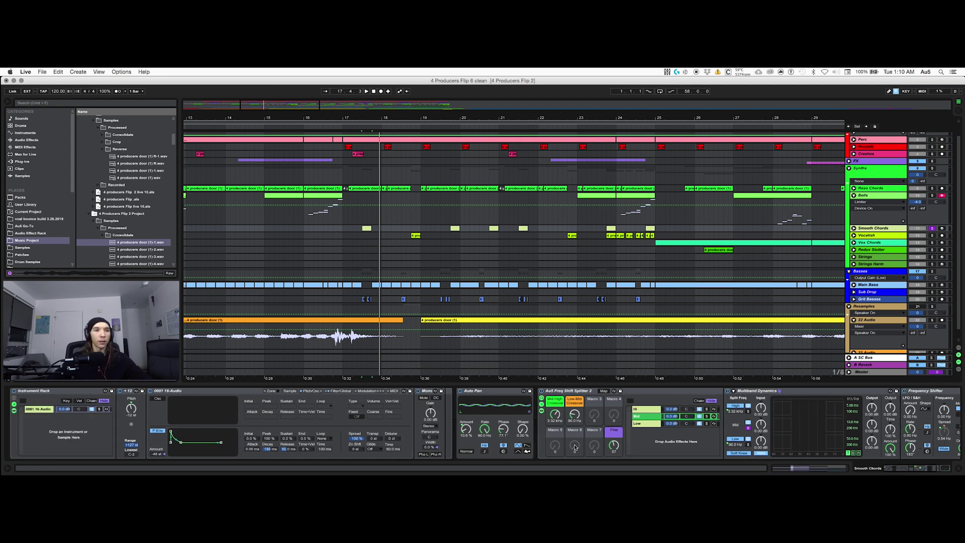
key("space")
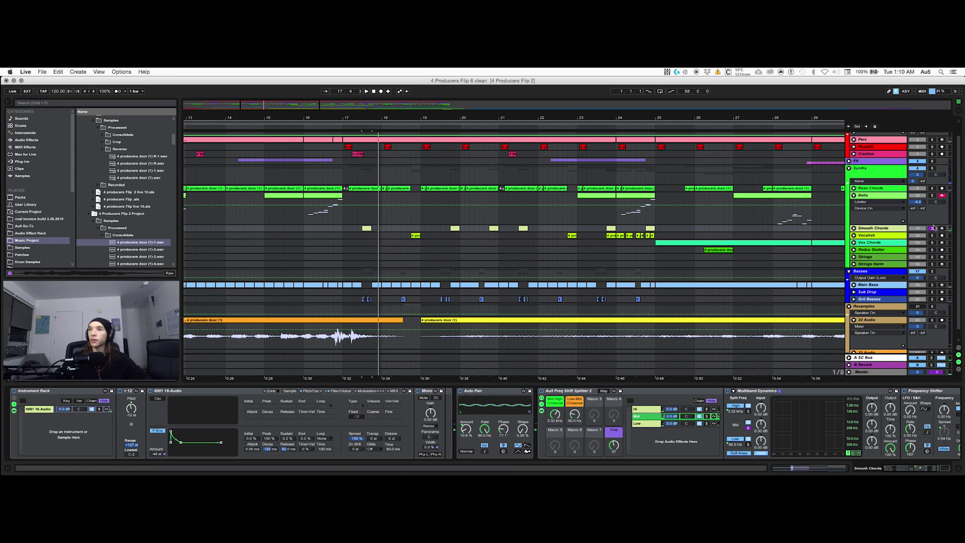
Play the drum group from bar 17 and listen to the Preshift track on its own.
scroll(653, 201, "up", 1)
scroll(346, 163, "up", 3)
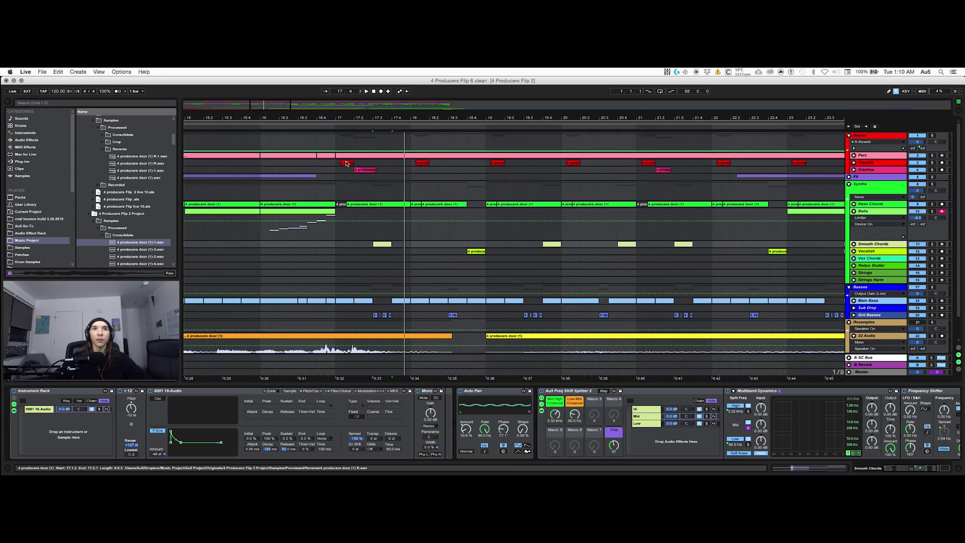
left_click(346, 163)
left_click(366, 156)
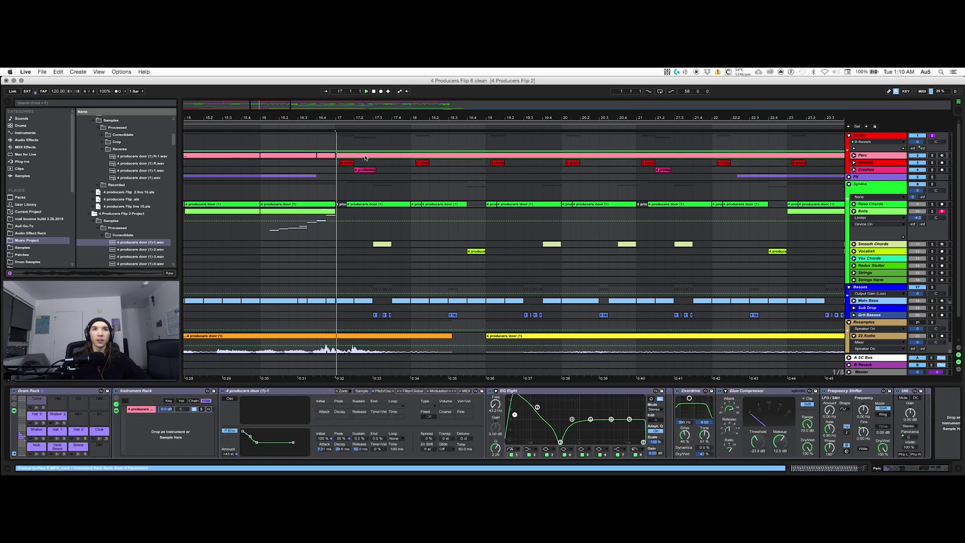
left_click(934, 162)
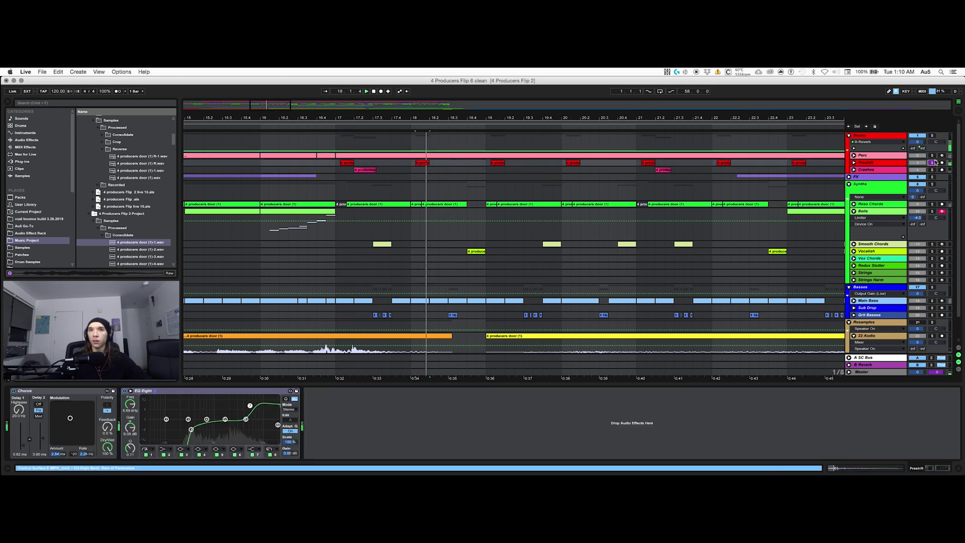
double_click(423, 163)
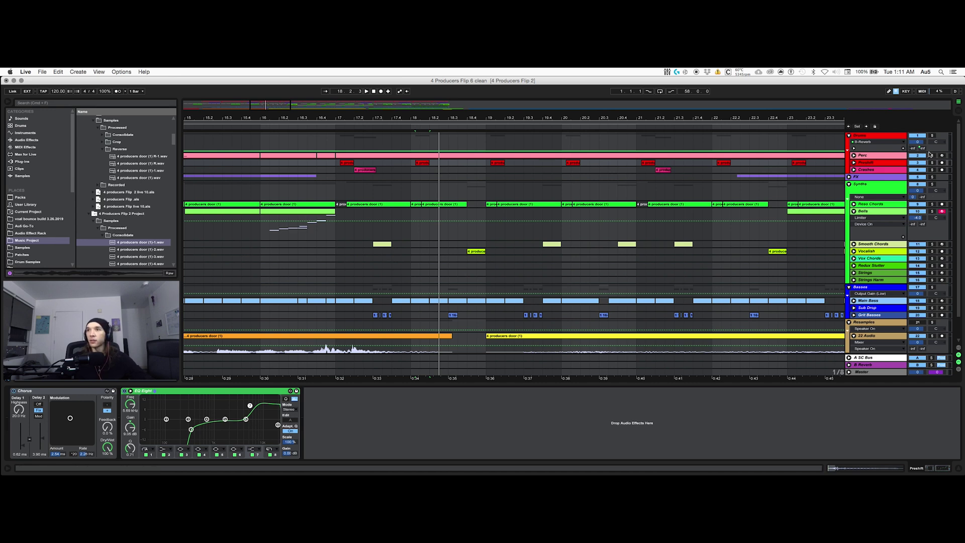
left_click(931, 155)
left_click(931, 156)
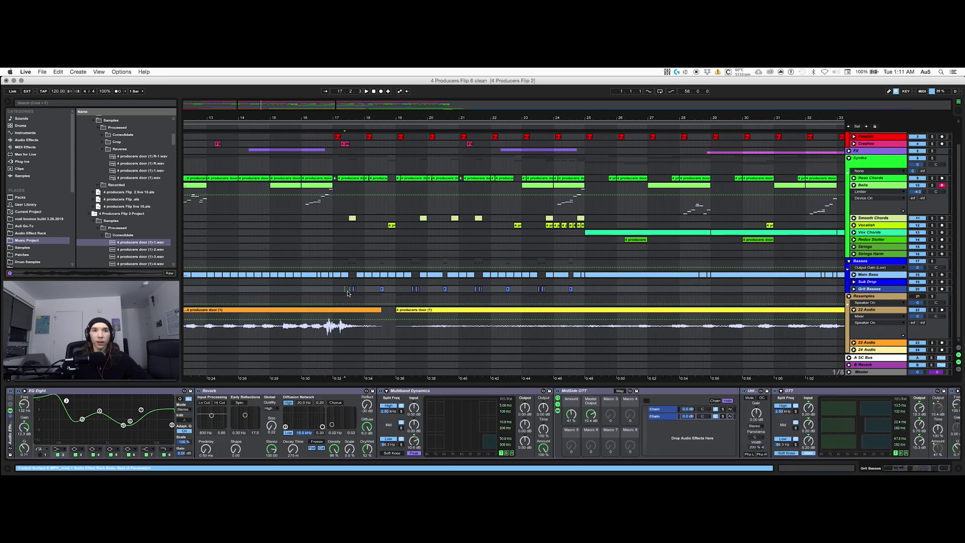
Play the Grit Basses soloed with their Audio Effect Rack bypassed, and audition the 22 Audio resample track.
left_click(931, 289)
key("space")
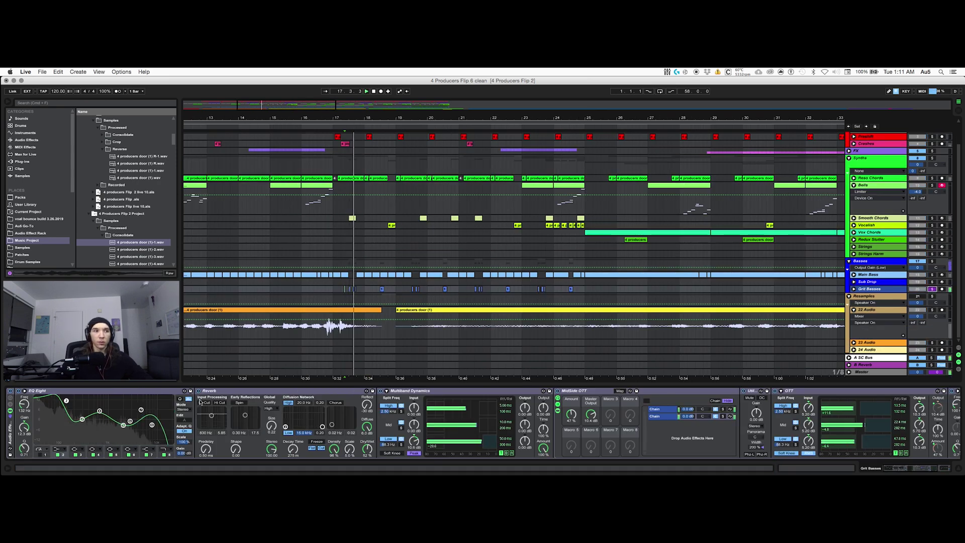
left_click(9, 391)
key("space")
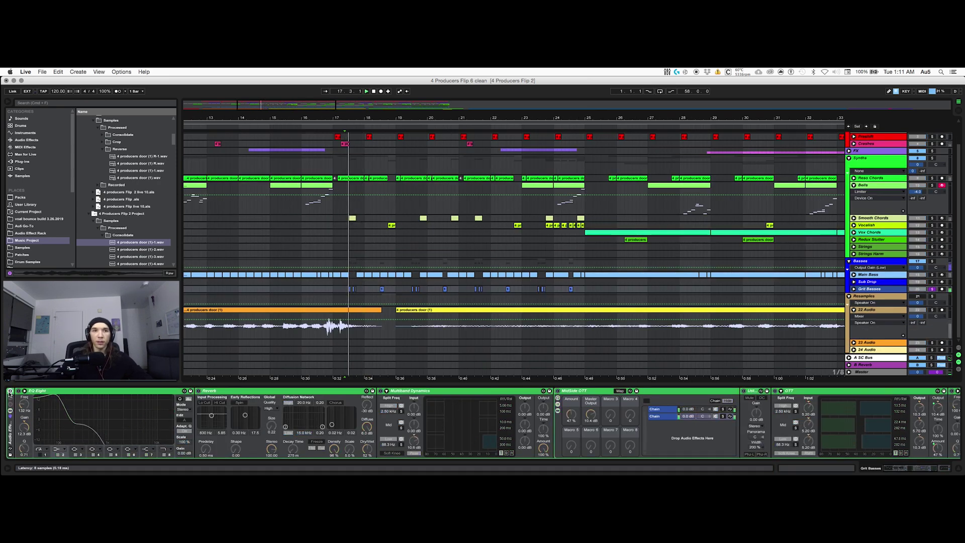
key("space")
left_click(931, 309)
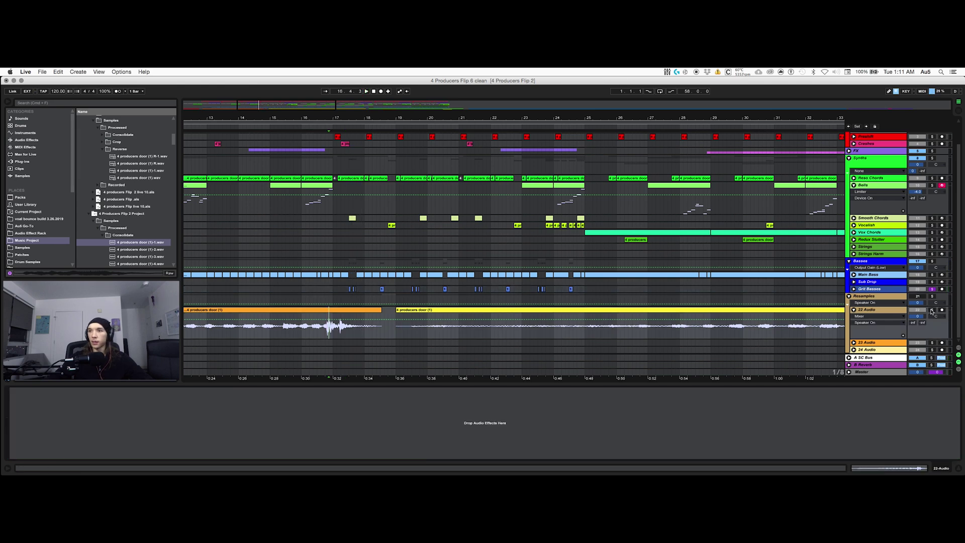
key("space")
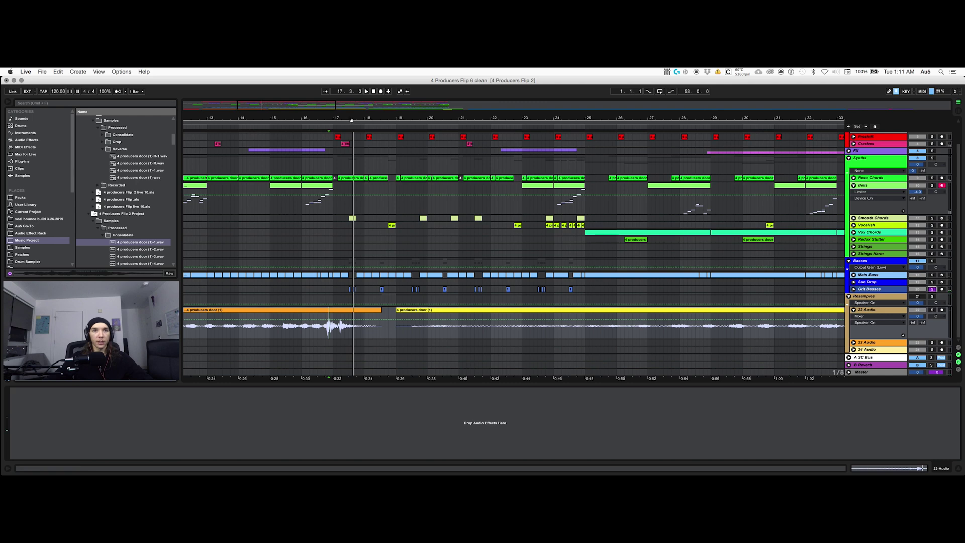
Unfold the Grit Basses track and play it soloed from its first clip at 17.3.
left_click_drag(373, 118, 374, 127)
left_click(854, 288)
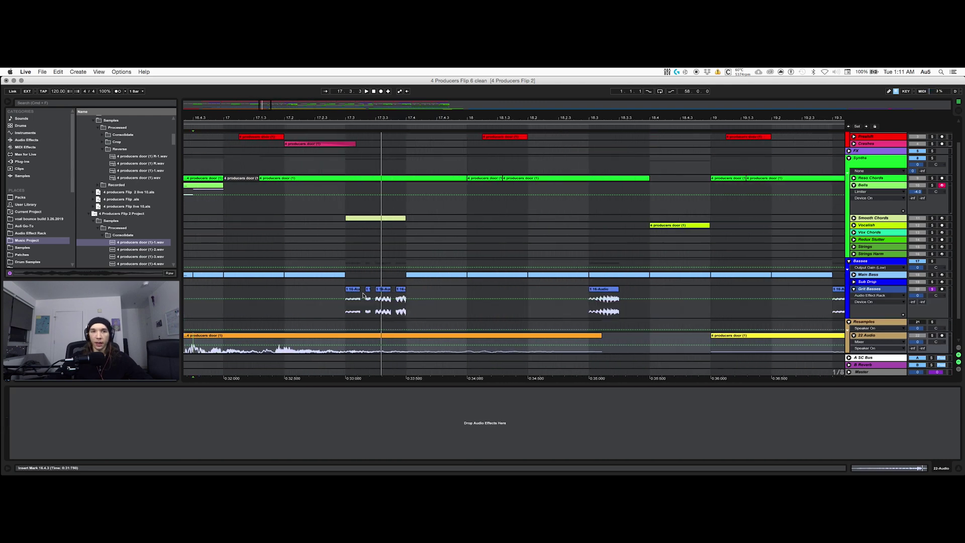
left_click(352, 304)
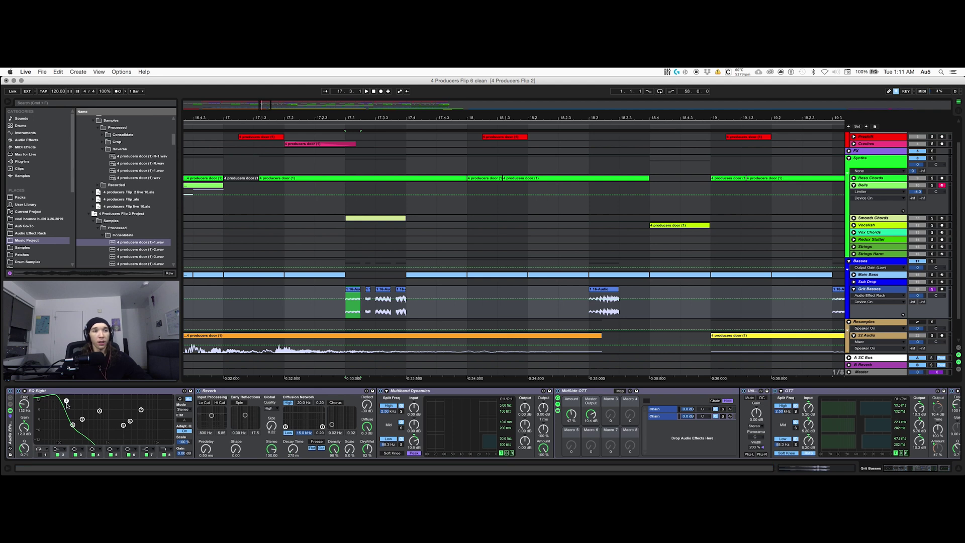
key("space")
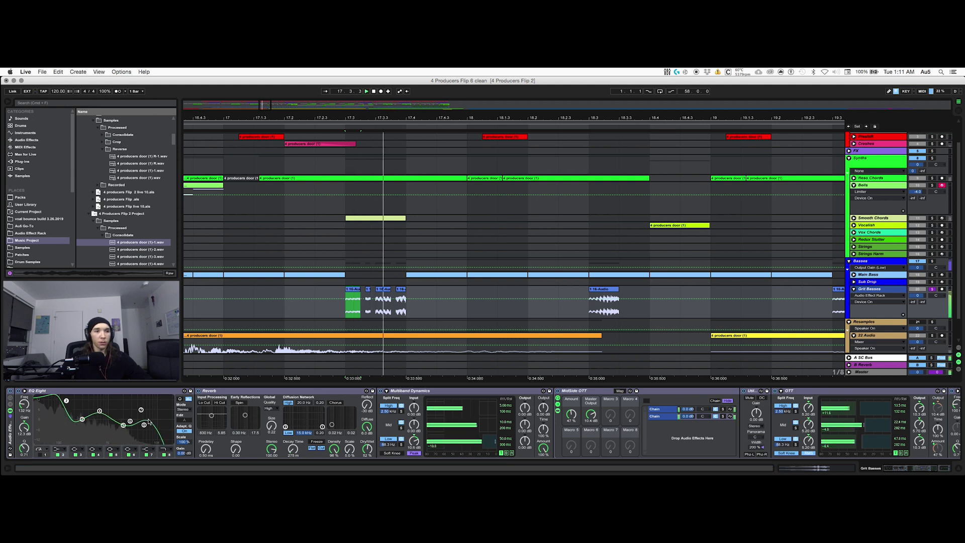
key("space")
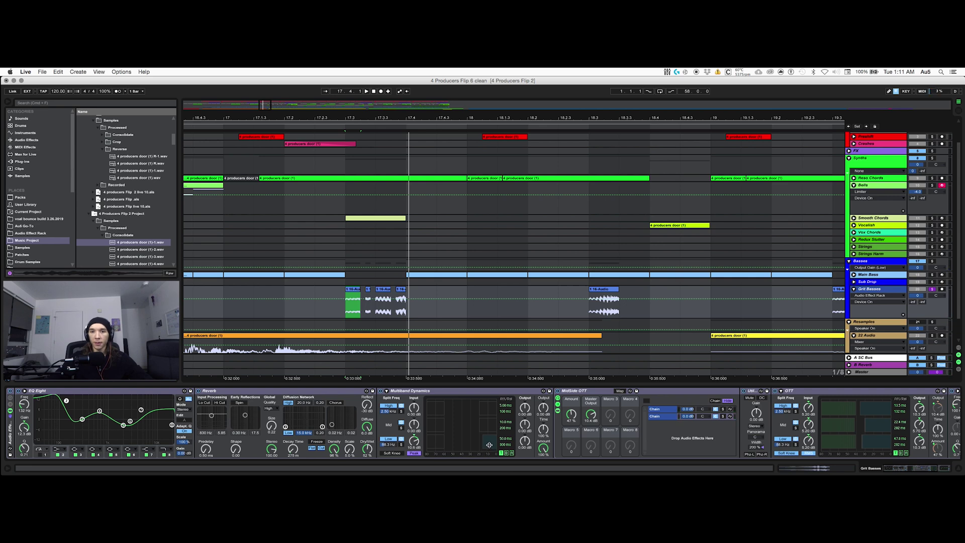
Inspect the two chains of the MidSide OTT rack on Grit Basses and play the bass clips up to 18.3.
mouse_move(918, 468)
left_mouse_down()
mouse_move(933, 471)
mouse_move(920, 472)
left_mouse_up()
left_click(630, 410)
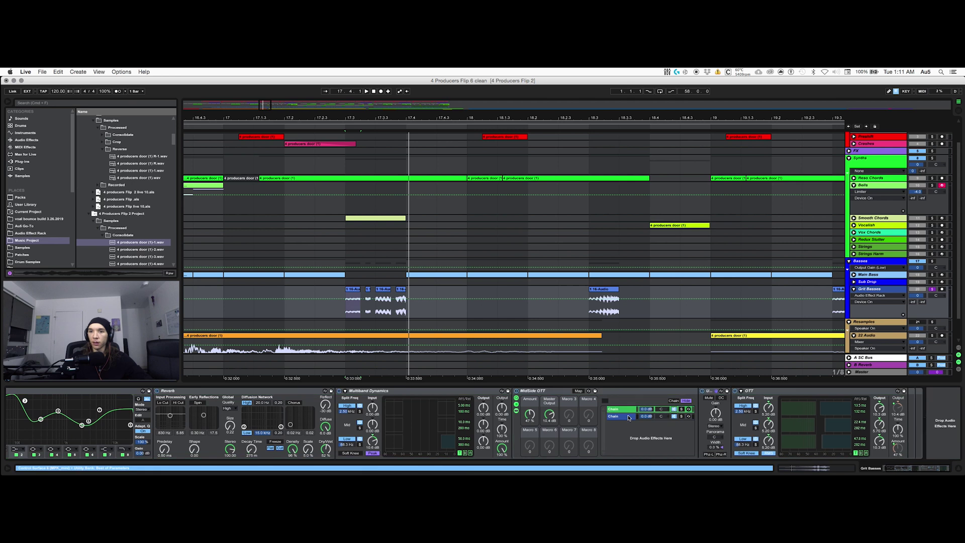
left_click(628, 416)
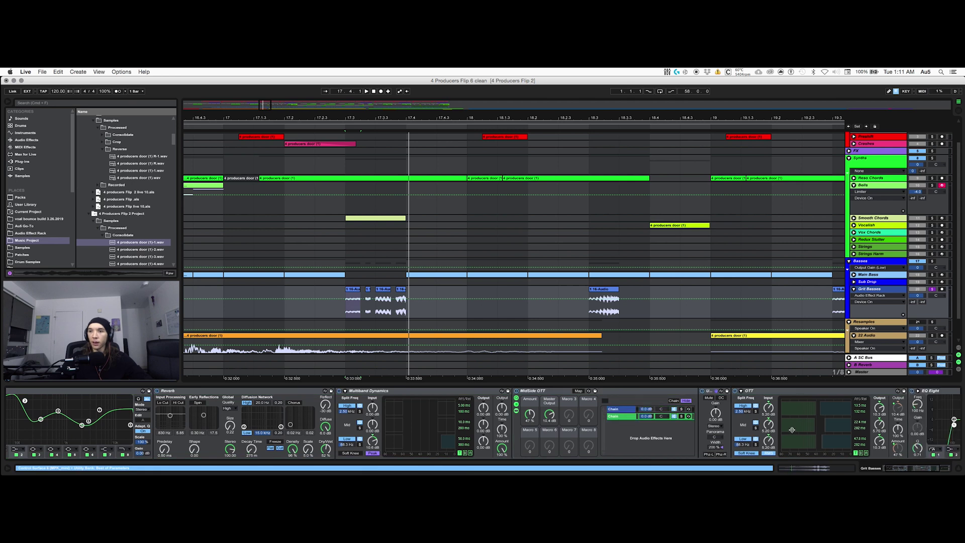
left_click(631, 409)
left_click(629, 416)
left_click_drag(906, 469, 885, 468)
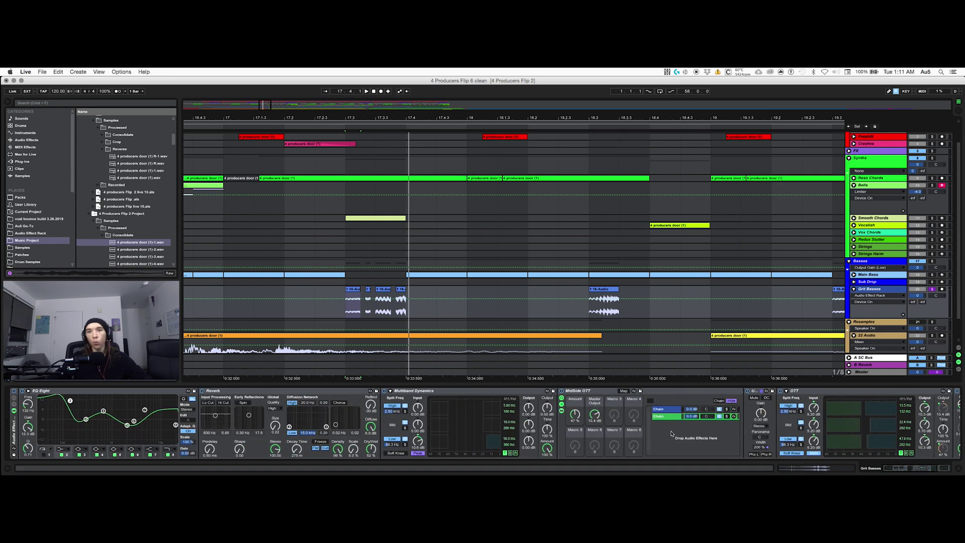
key("space")
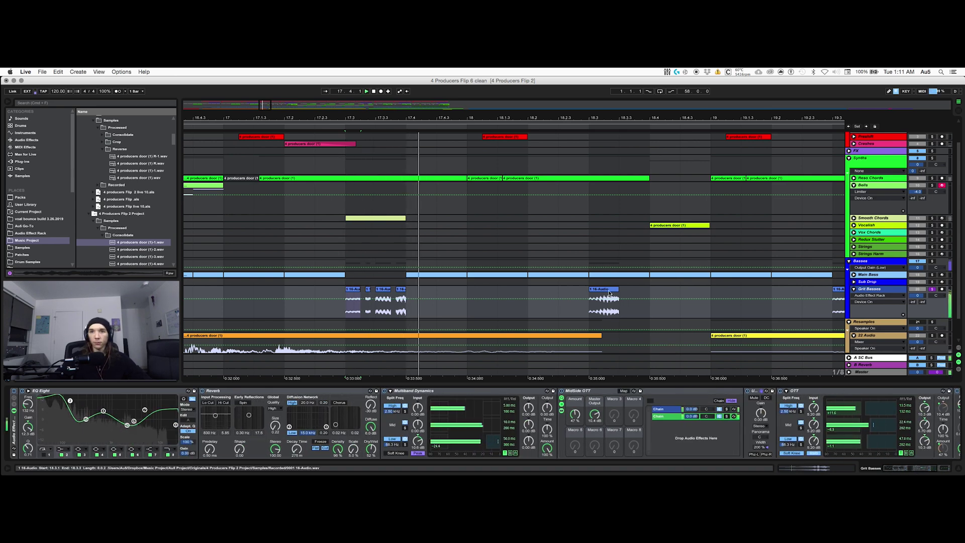
left_click(607, 290)
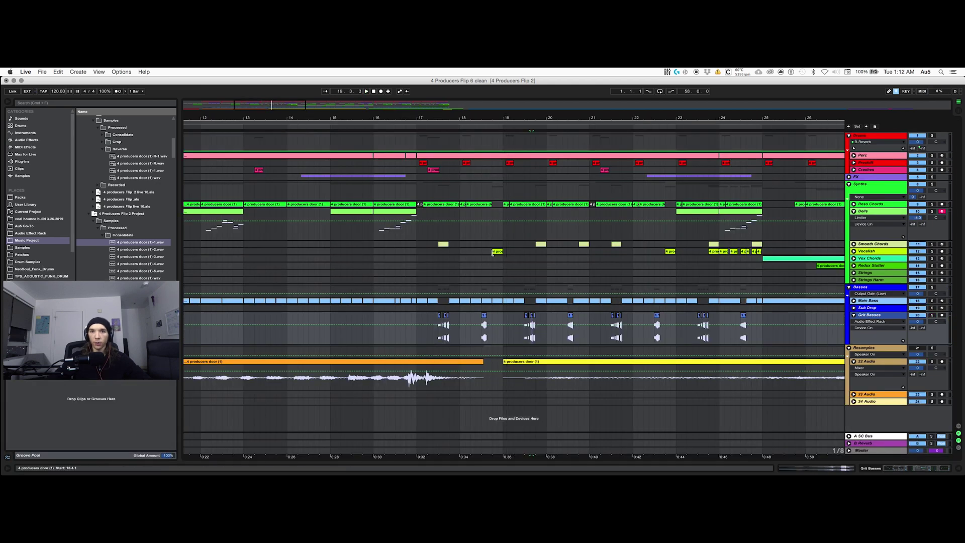
Select the Vocalish clip at 18.4 and play it soloed with the track's device chain in view.
left_click(497, 251)
key("super+alt+l")
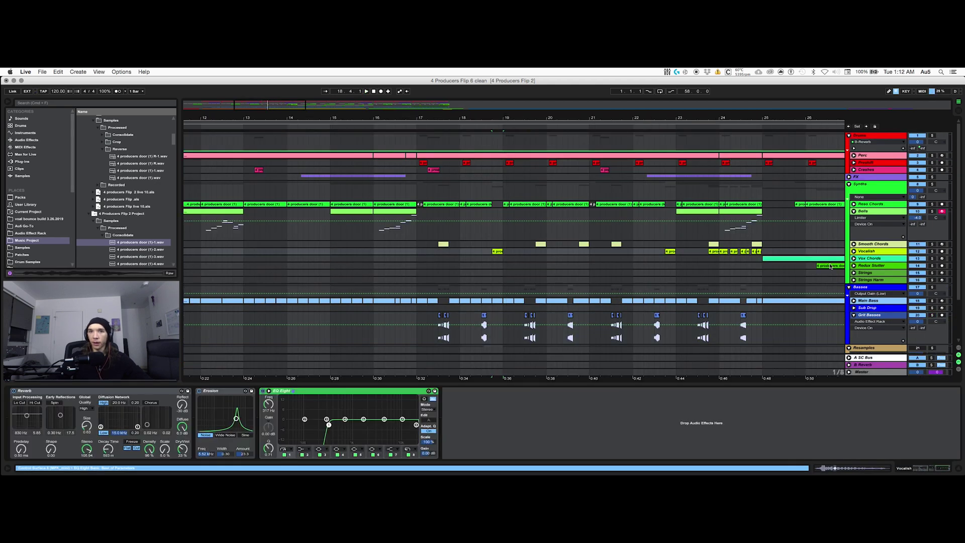
key("space")
left_click(497, 253)
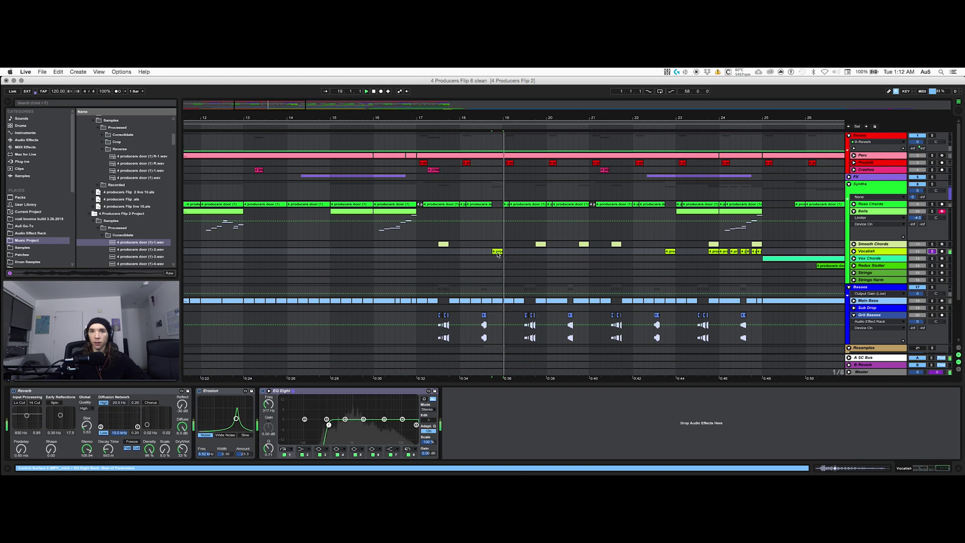
Examine the waveform section used by the Vocalish clip at 18.4 and play the cluster of Vocalish clips leading into bar 25.
double_click(497, 252)
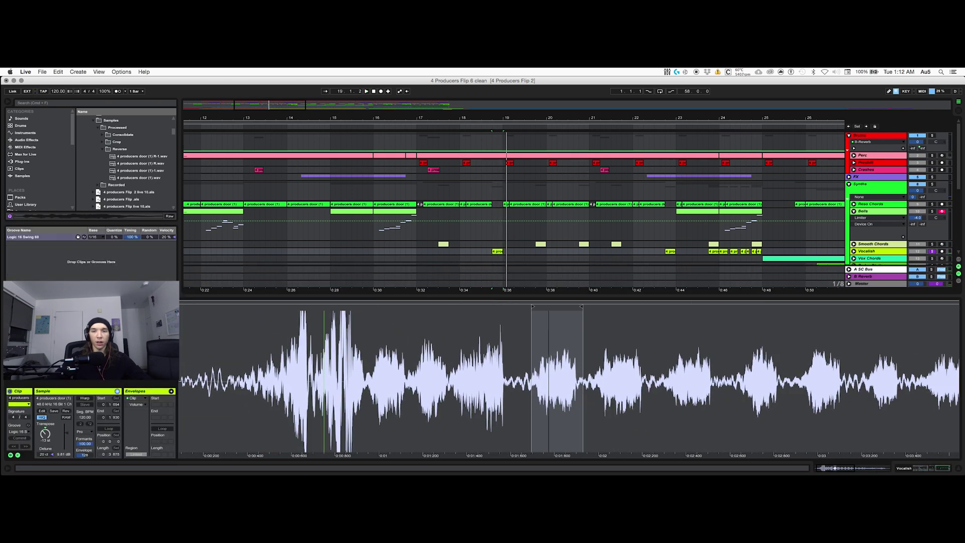
left_click_drag(548, 324, 523, 365)
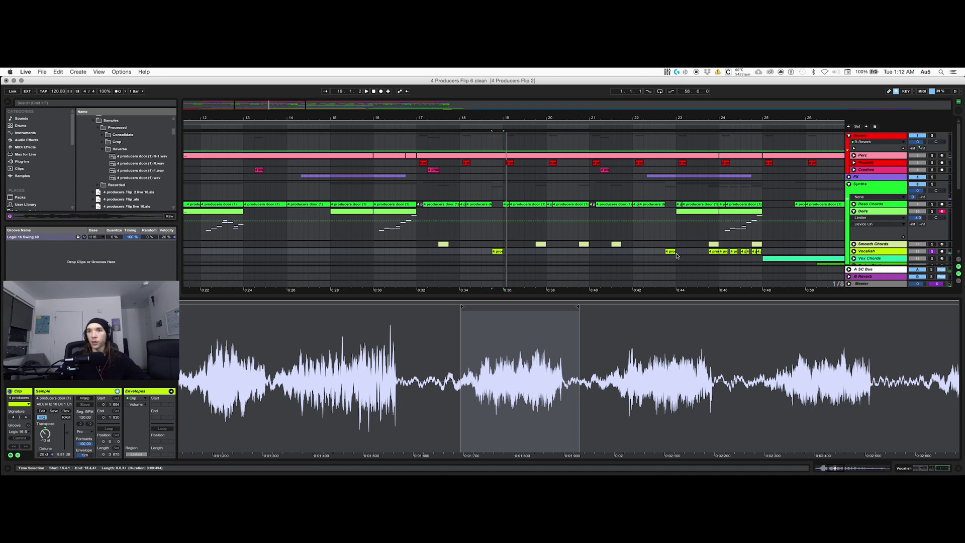
left_click(710, 250)
key("space")
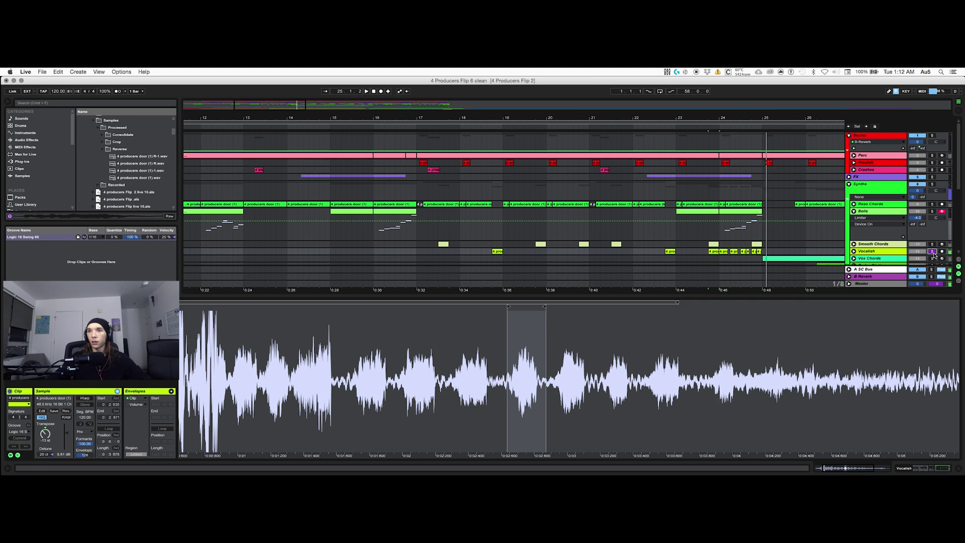
Play the full mix from bar 22 through the Vocalish clips up to bar 25.
left_click(633, 251)
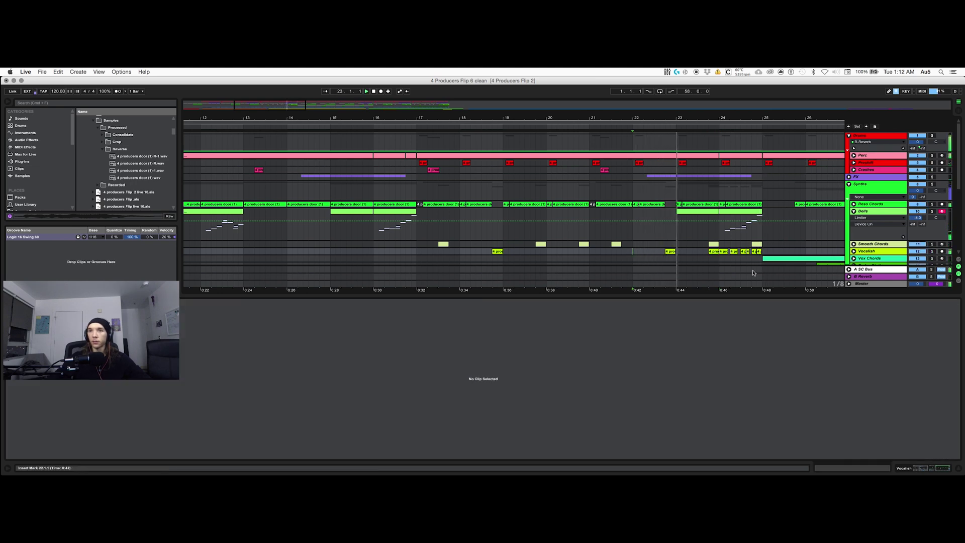
scroll(756, 256, "down", 5)
scroll(743, 256, "up", 5)
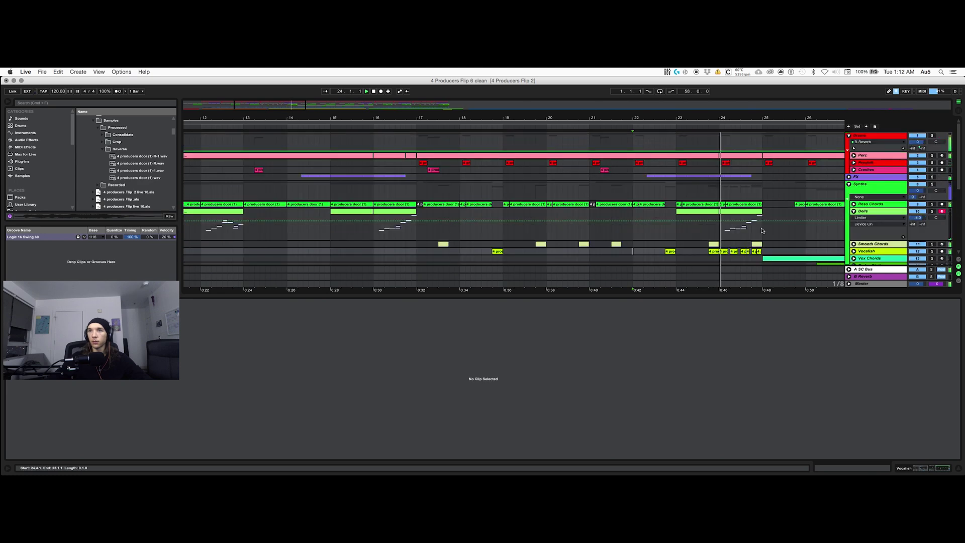
double_click(642, 295)
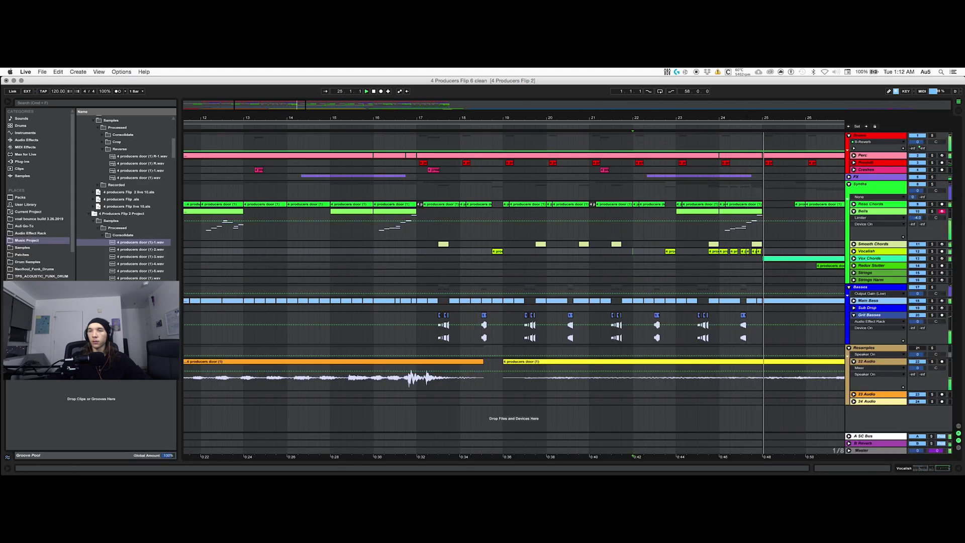
left_click_drag(733, 118, 351, 107)
key("space")
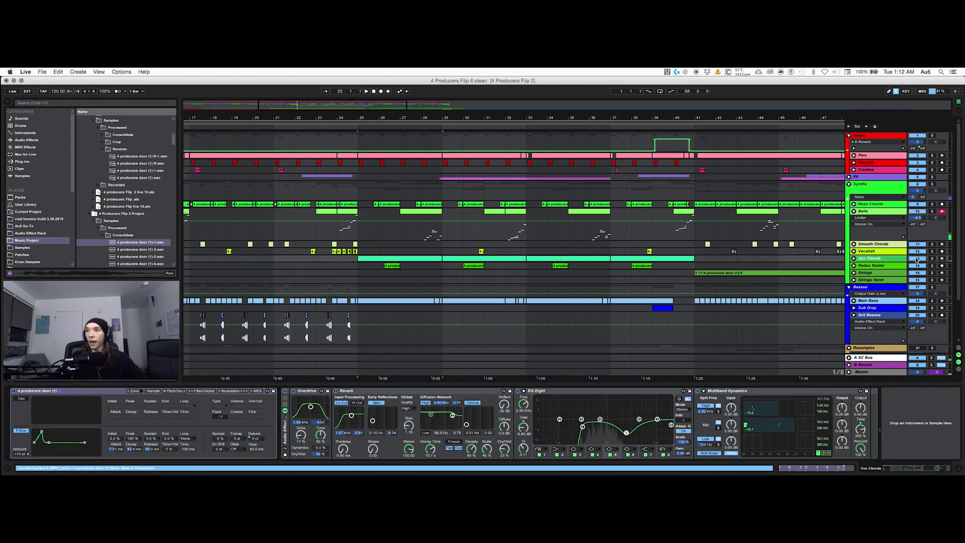
Play the Vox Chords track soloed from bar 25 and examine the pitch and sample settings of its Sampler.
left_click(932, 258)
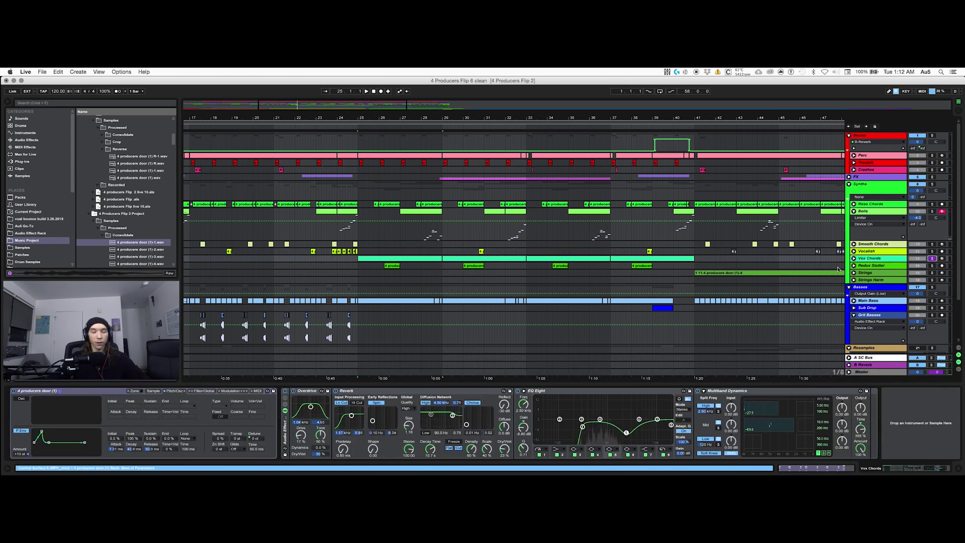
left_click(176, 396)
key("space")
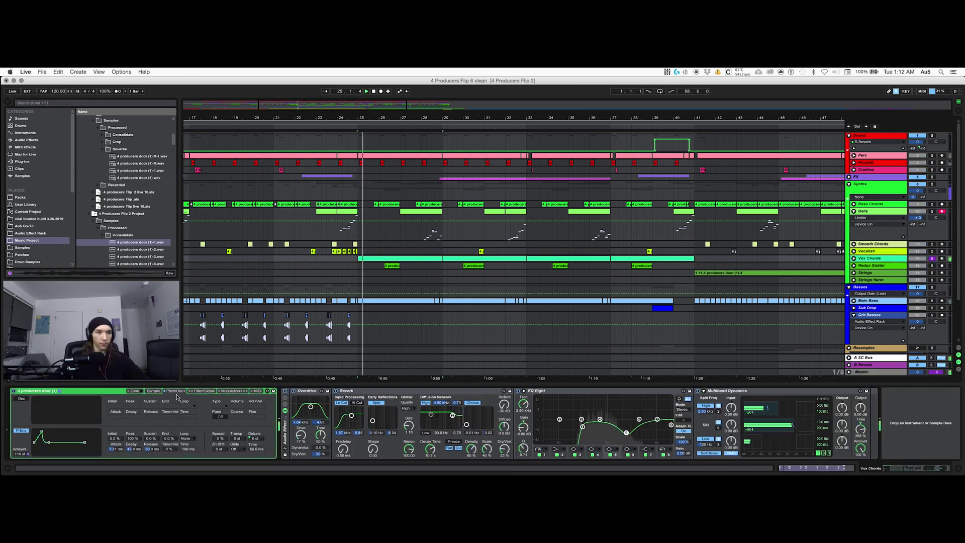
left_click(177, 396)
left_click_drag(177, 418, 178, 422)
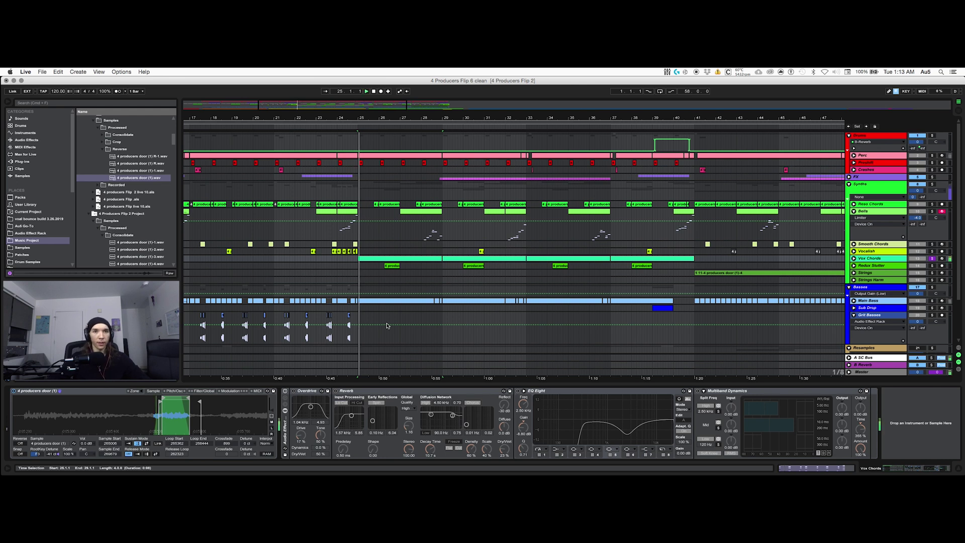
Re-enable the effect rack on Vox Chords, examine its EQ Eight and Multiband Dynamics, and play the chords from bar 25.
left_click(285, 392)
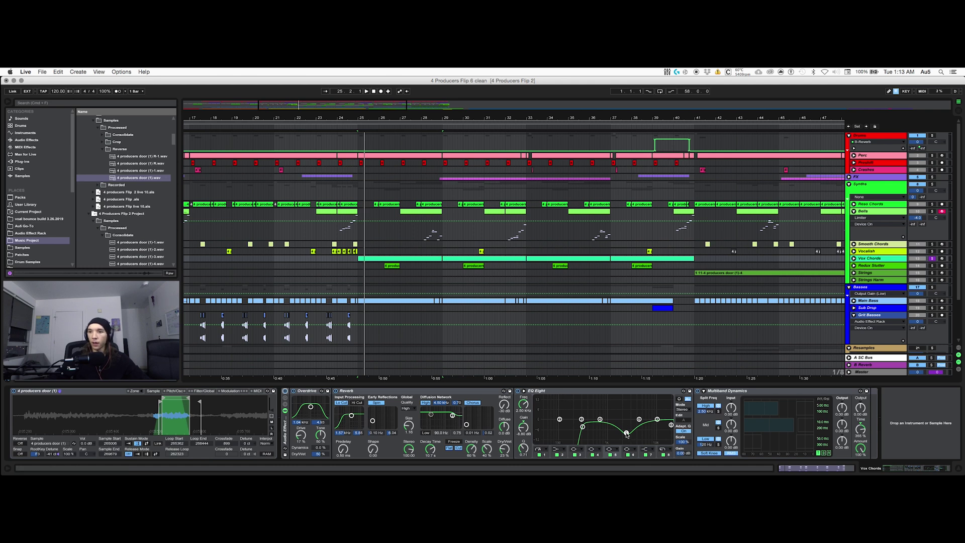
left_click(715, 392)
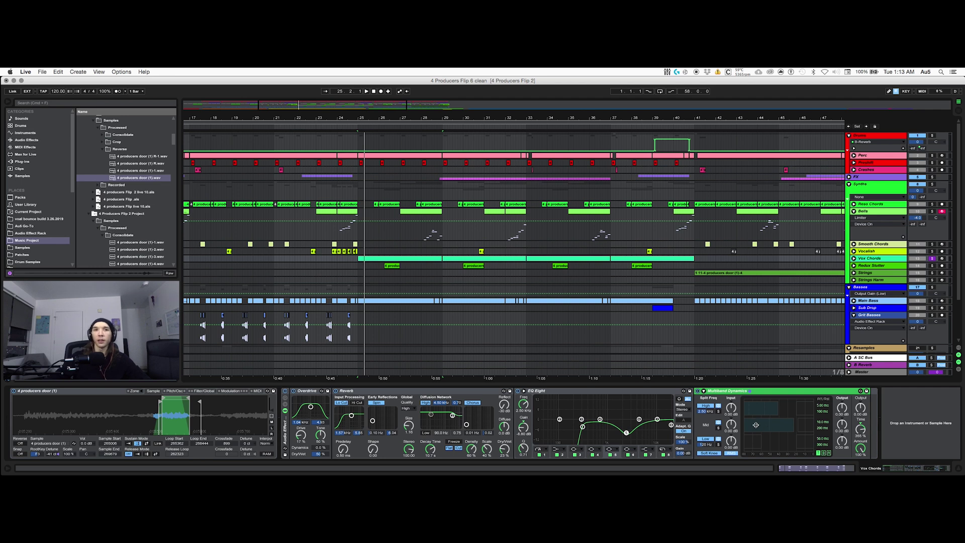
key("space")
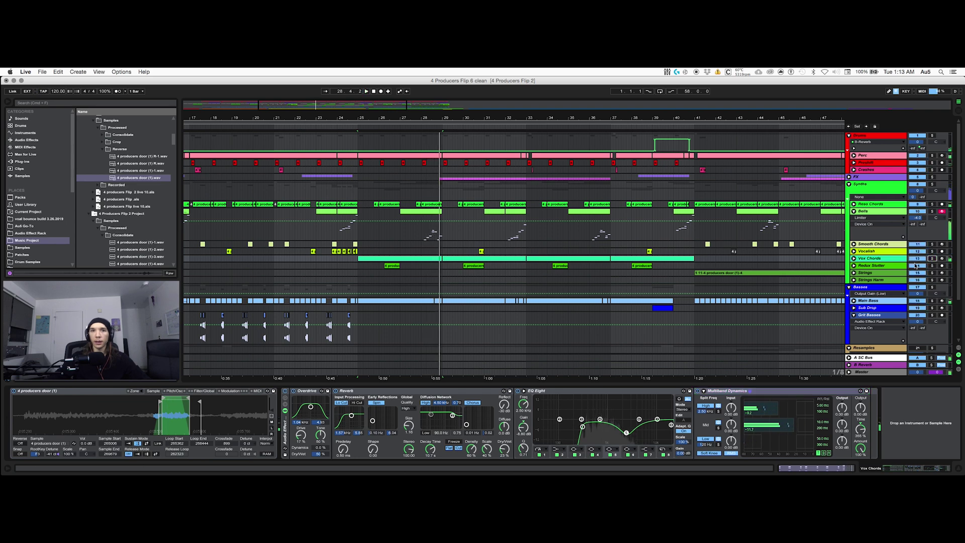
key("space")
Play the Redux Stutter clip at bar 26 soloed, comparing it with the effect rack bypassed and enabled.
left_click(409, 267)
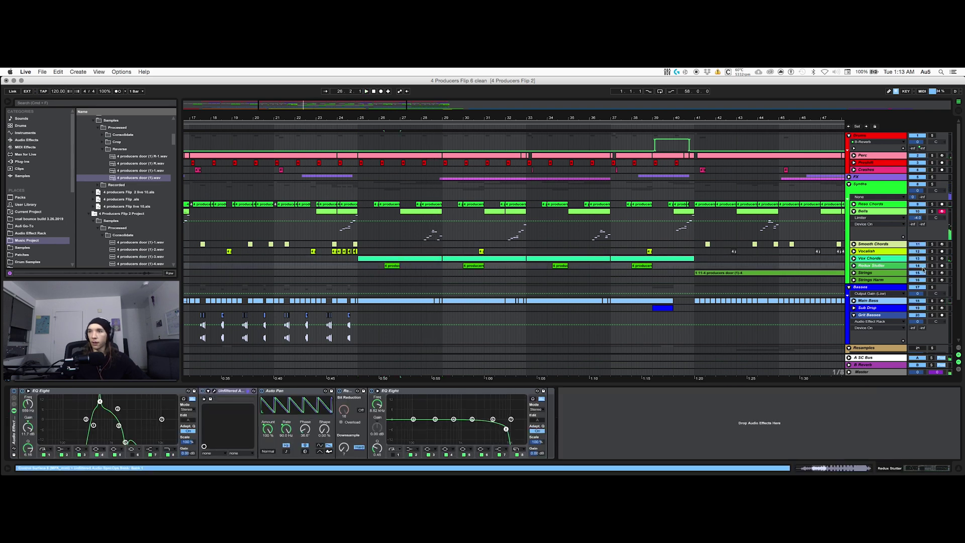
left_click(931, 266)
key("space")
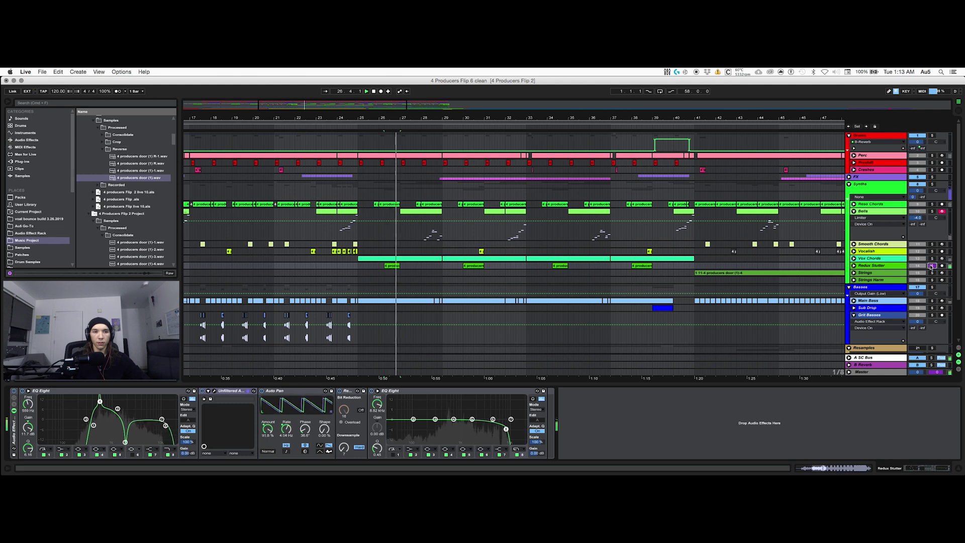
left_click(14, 391)
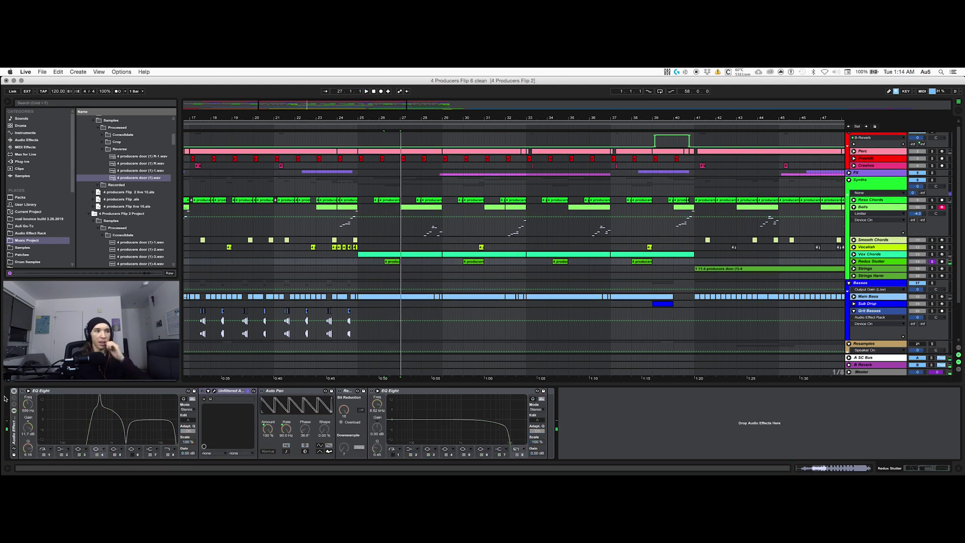
left_click(14, 390)
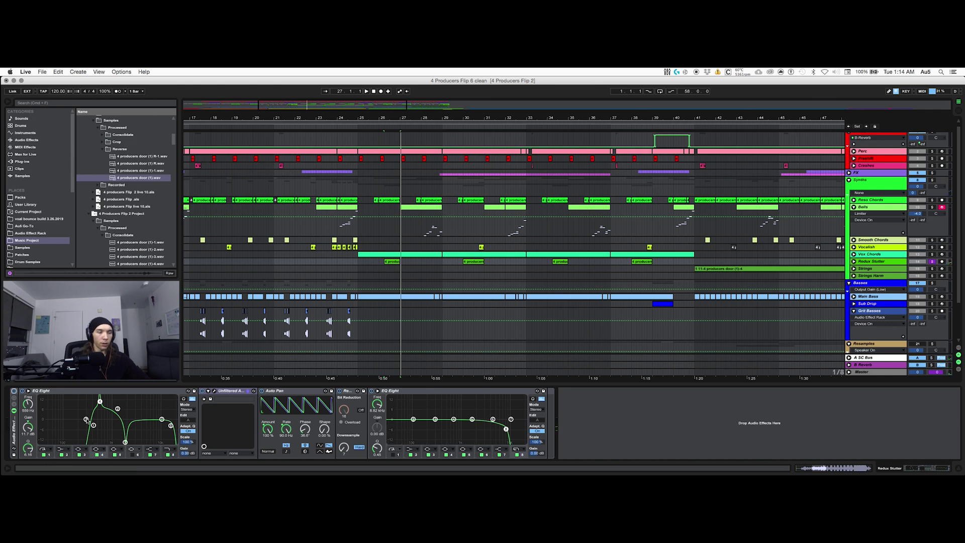
Bypass Auto Pan, Redux and the last EQ Eight on Redux Stutter, and play the clip with the SpecOps plug-in window open.
left_click(228, 391)
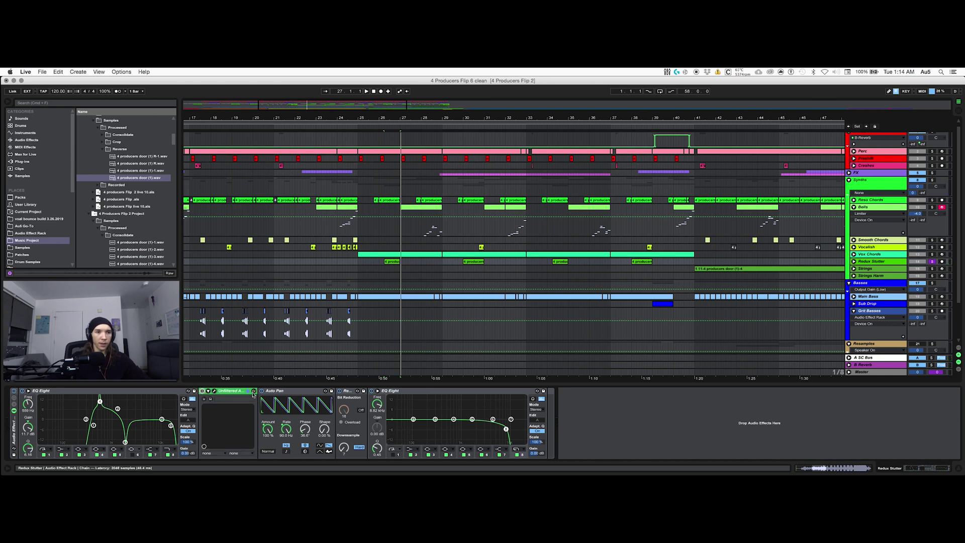
left_click(371, 390)
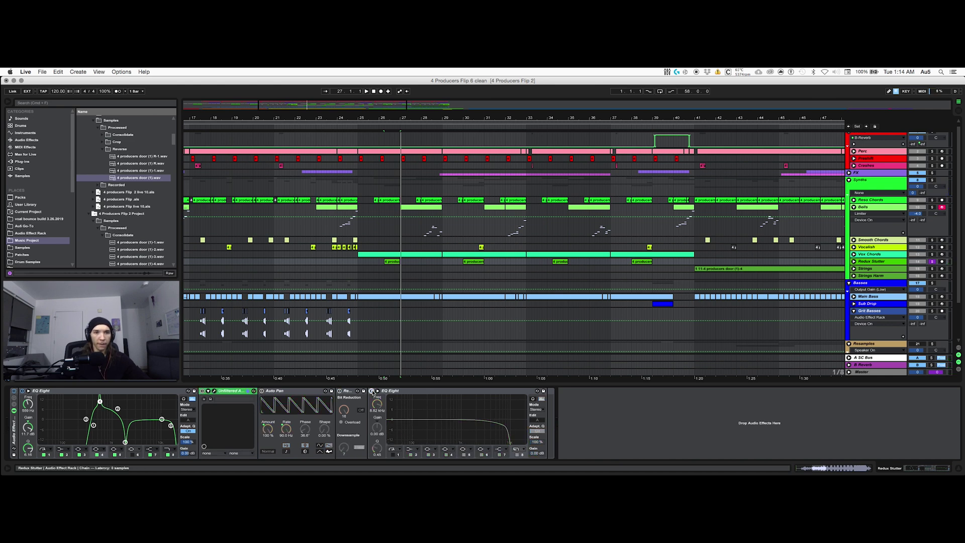
key("space")
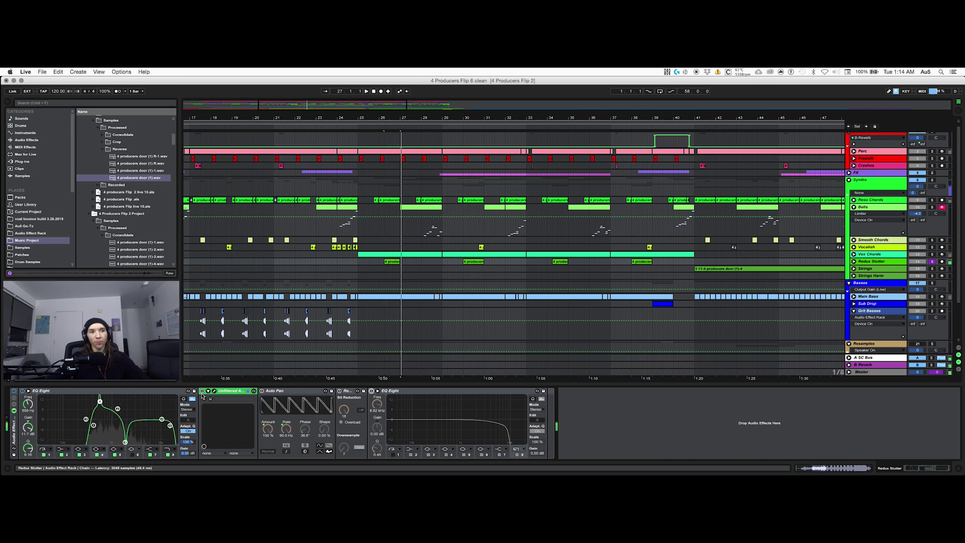
left_click(213, 391)
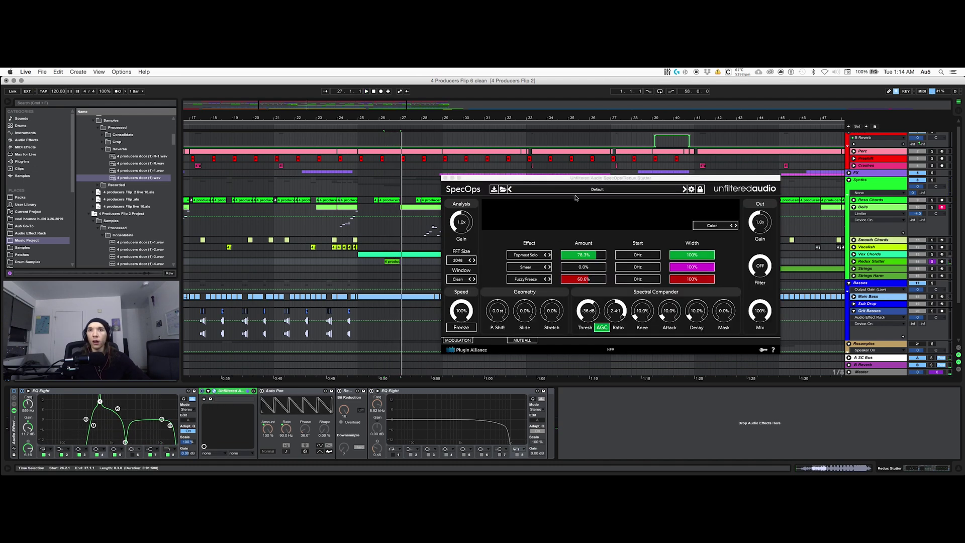
left_click_drag(579, 180, 317, 169)
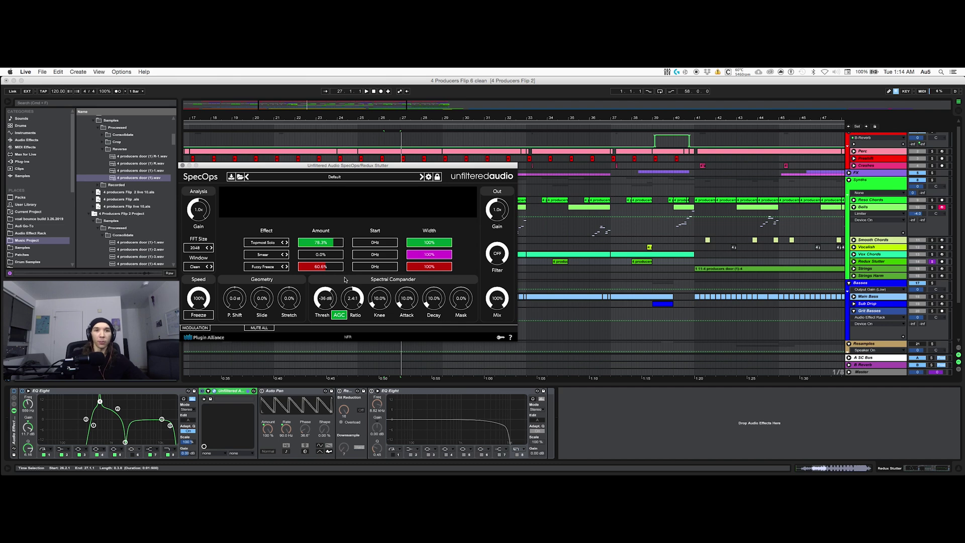
key("space")
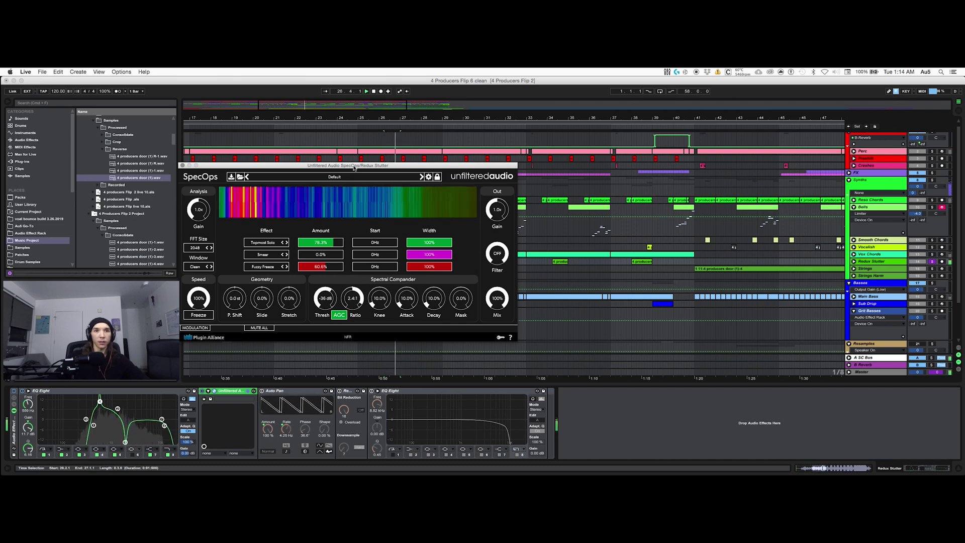
Re-enable Auto Pan, Redux and the last EQ Eight one by one while playing the Redux Stutter clip, and close the SpecOps window.
left_click_drag(359, 166, 646, 161)
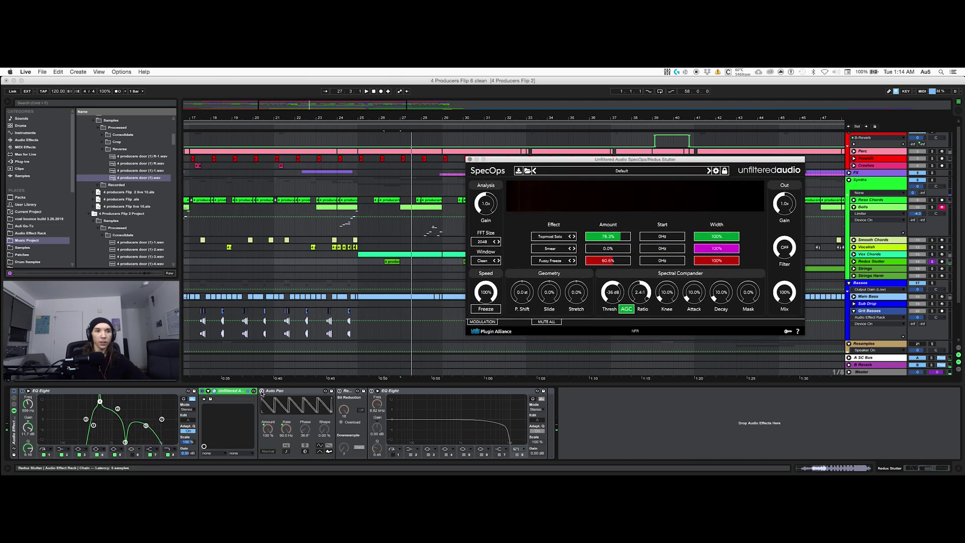
left_click(267, 441)
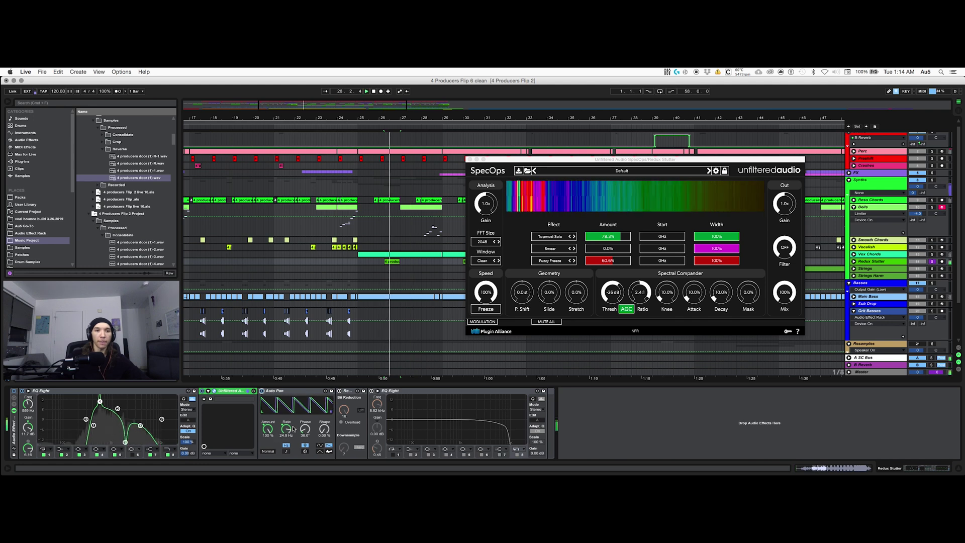
left_click(340, 391)
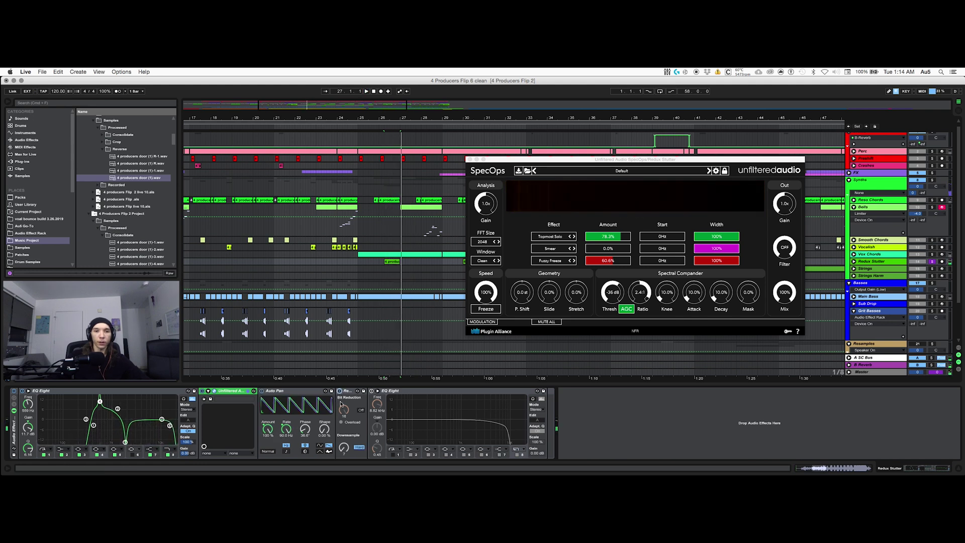
key("space")
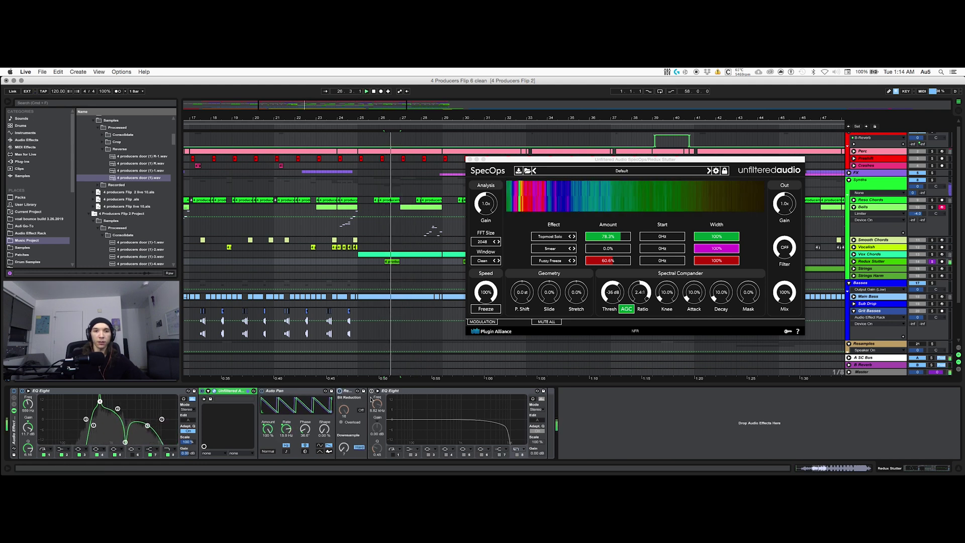
left_click(372, 391)
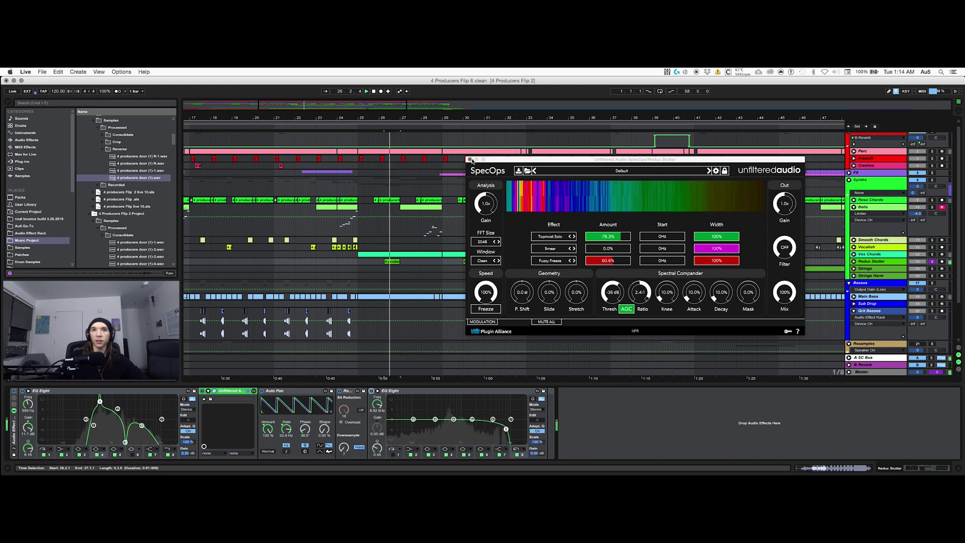
left_click(471, 160)
Unfold the FX group and the Lifter 2 track, and play the full mix from bar 32 into bar 33.
left_click(436, 295)
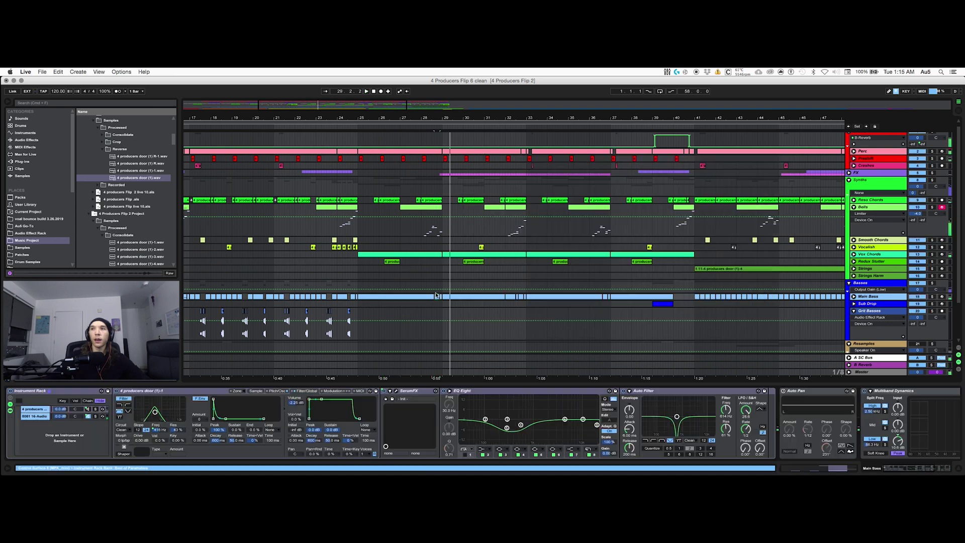
left_click(849, 173)
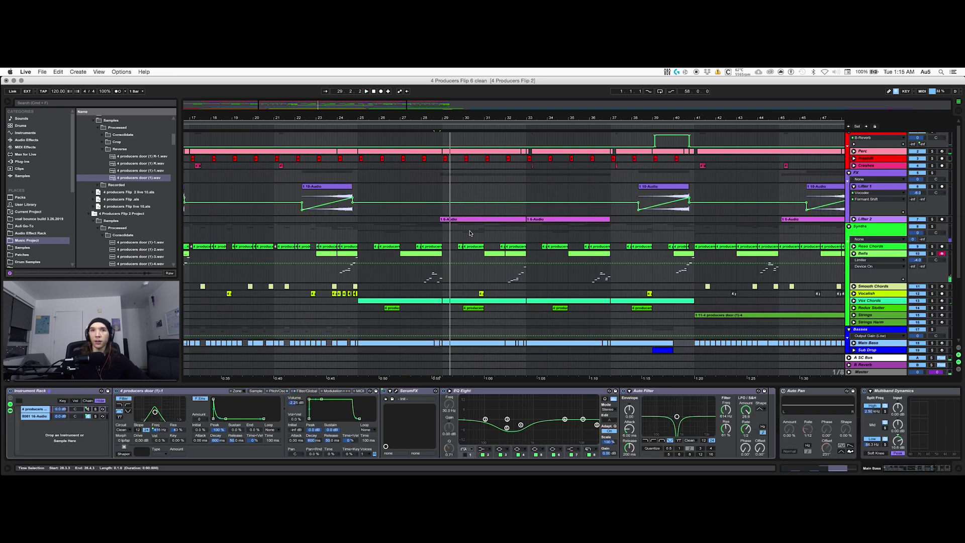
left_click(515, 241)
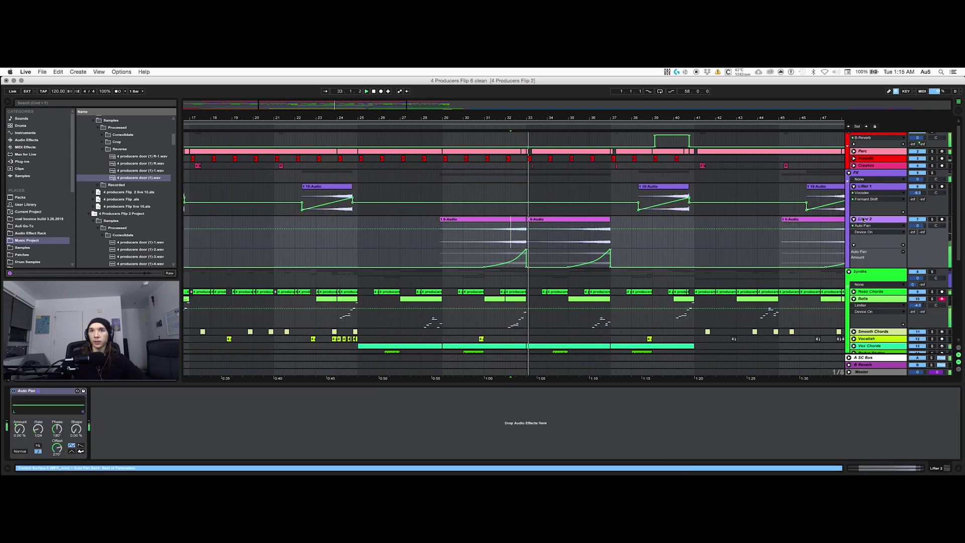
Solo Crashes, group its Reverb, EQ Eight and Glue Compressor into a rack, and compare the bar 33 crash bypassed and processed.
left_click(793, 166)
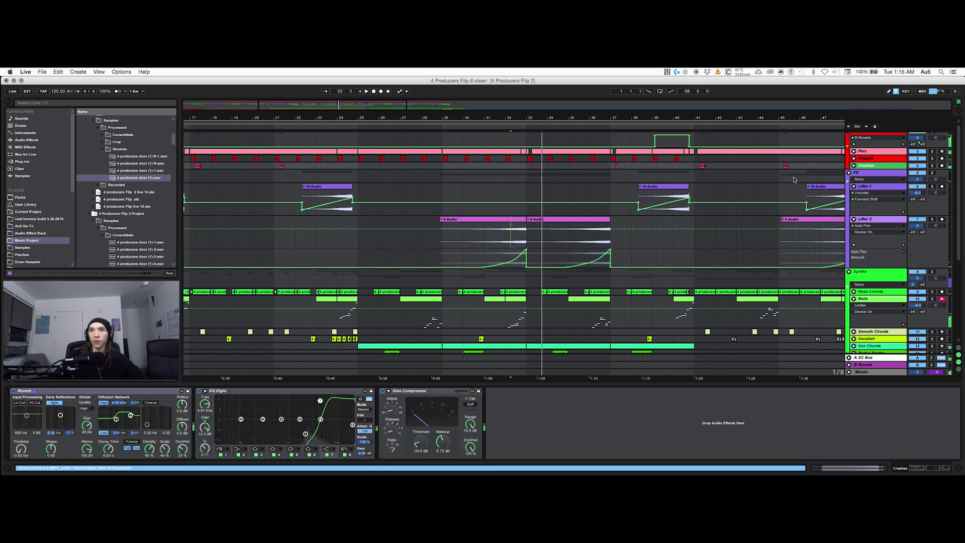
left_click(532, 169)
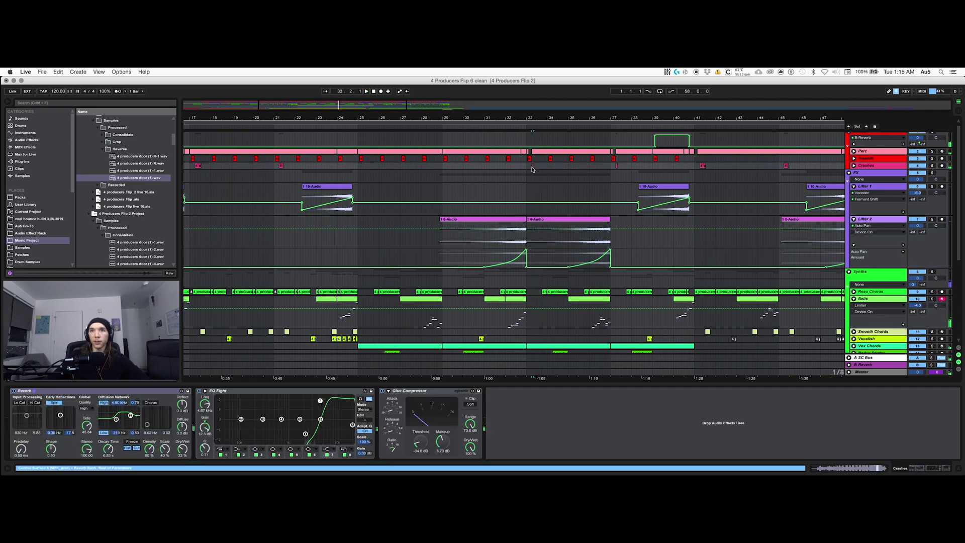
left_click(932, 166)
left_click_drag(534, 123, 508, 146)
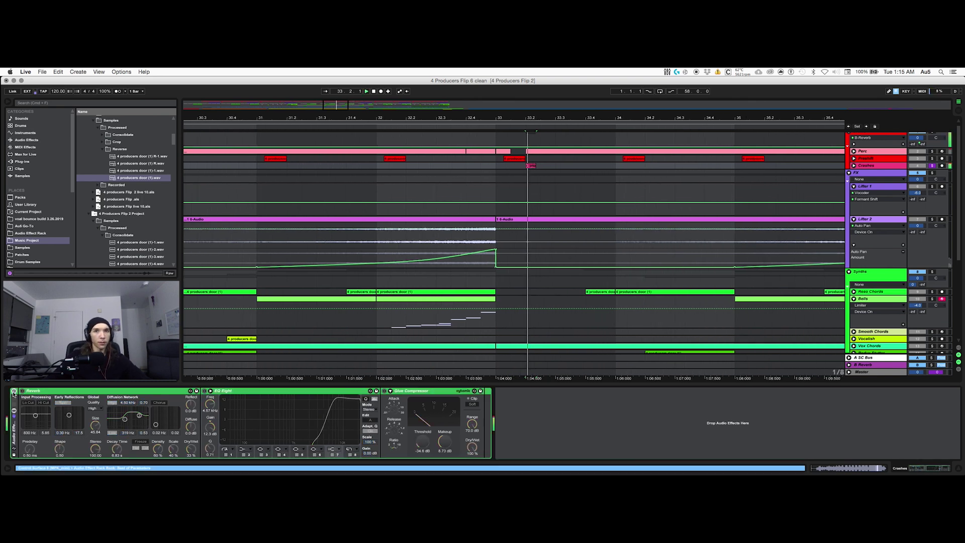
key("super+g")
key("space")
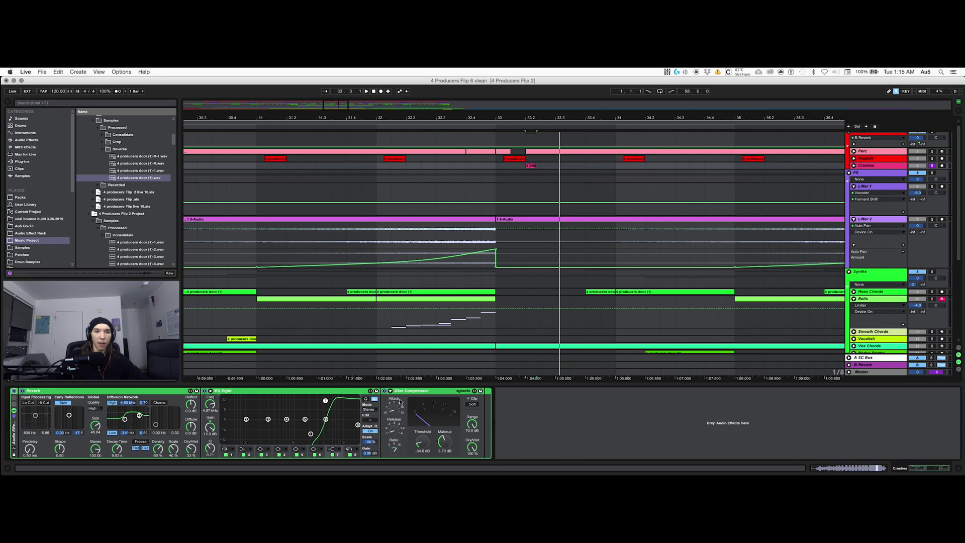
Solo Lifter 2 and play it from bar 31, and compare it with the full mix played from bar 32.
scroll(421, 240, "down", 10)
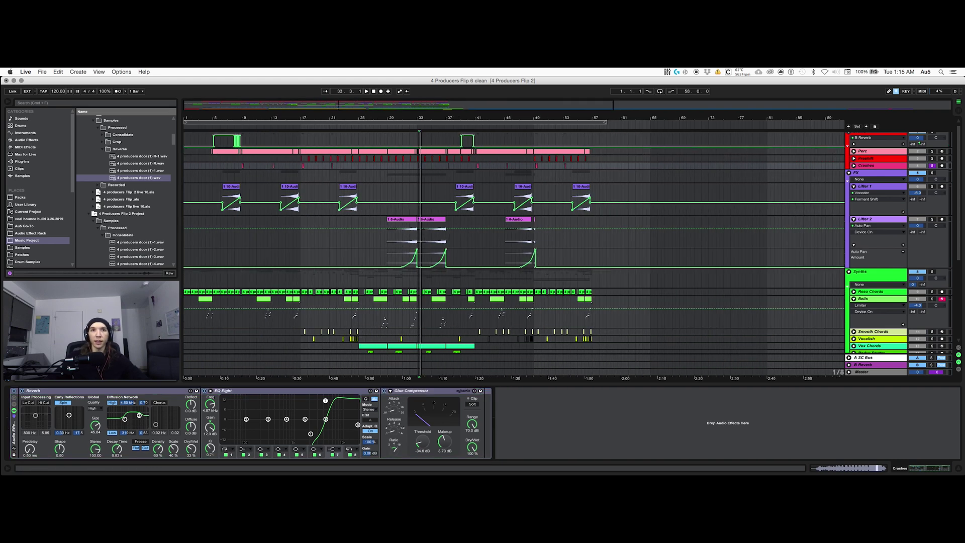
left_click(412, 222)
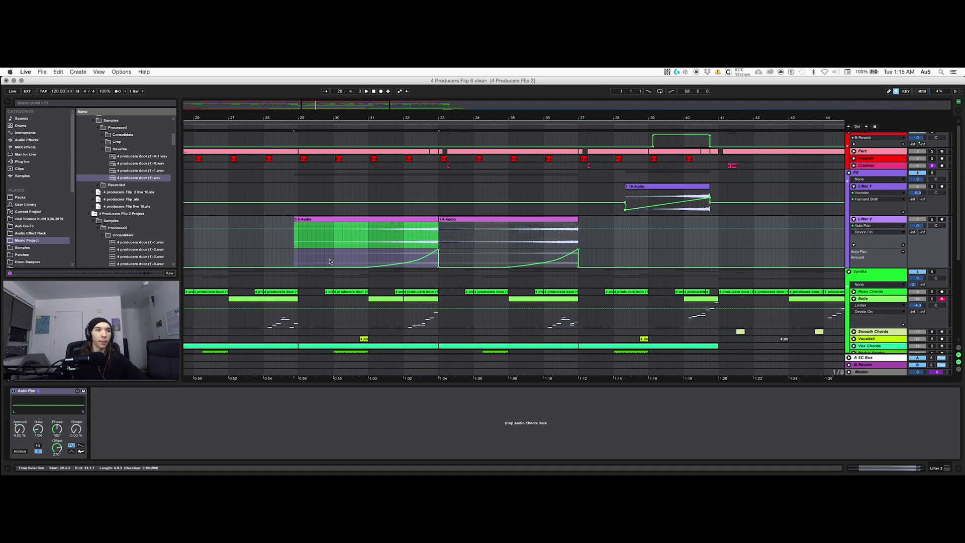
left_click(920, 222)
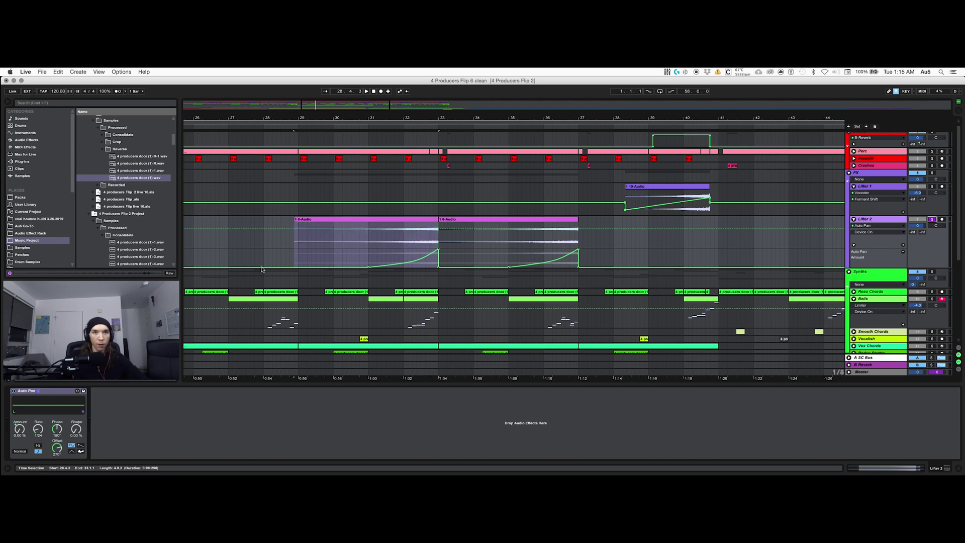
left_click(377, 243)
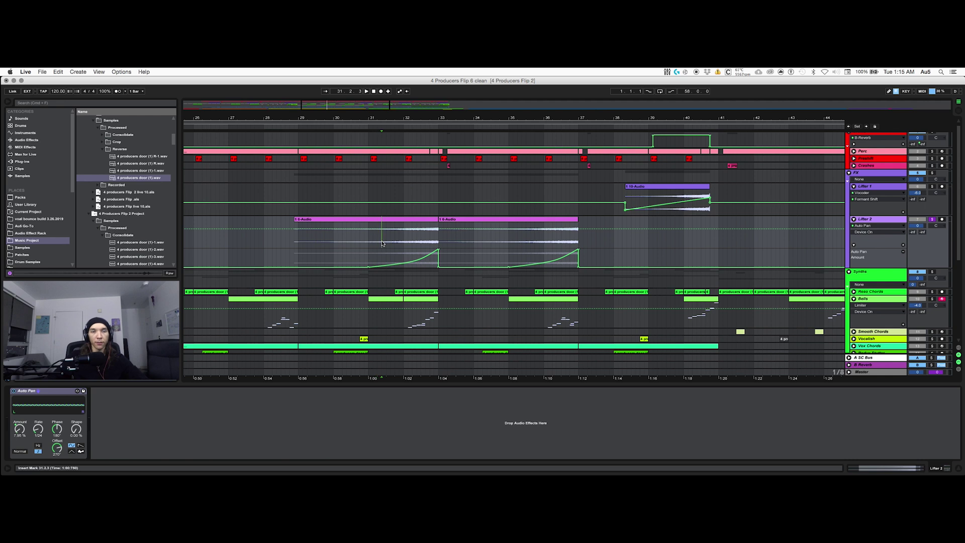
key("space")
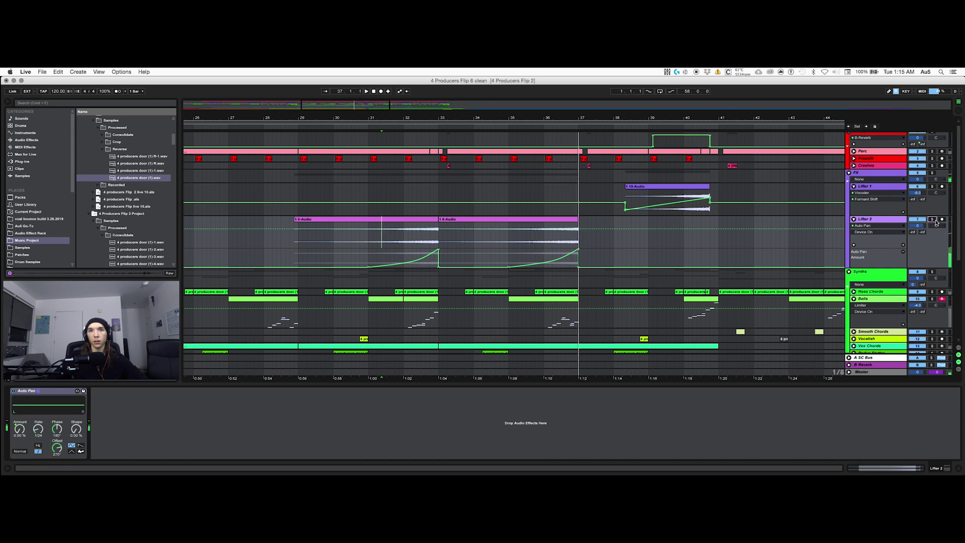
left_click(404, 239)
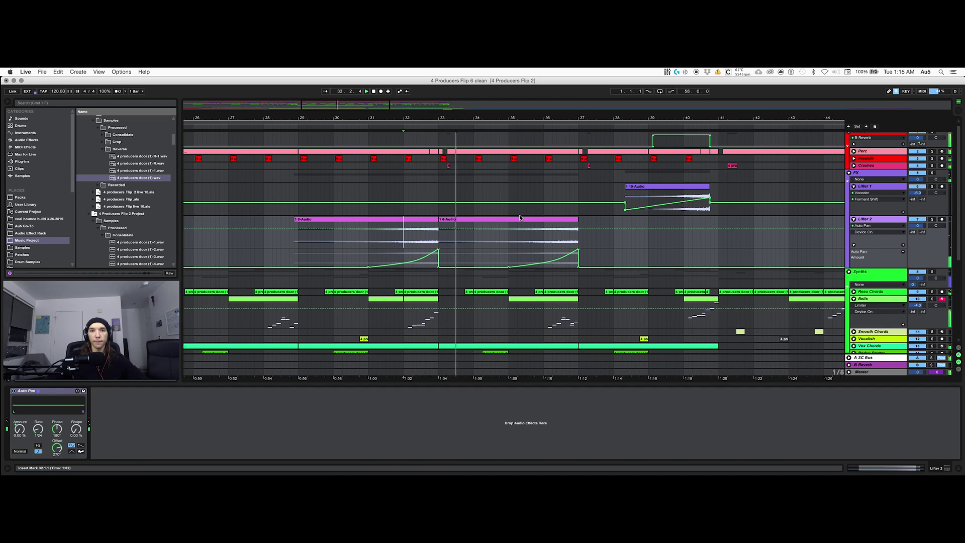
Show the A SC Bus return's effect rack and automation, and choose Repitch mode for its first Simple Delay.
scroll(520, 218, "down", 5)
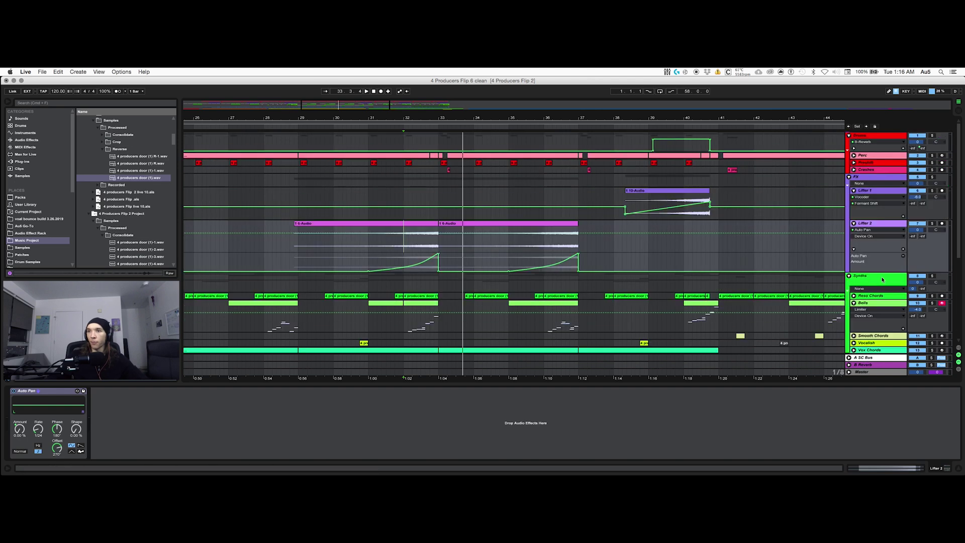
scroll(885, 280, "up", 4)
scroll(885, 279, "down", 4)
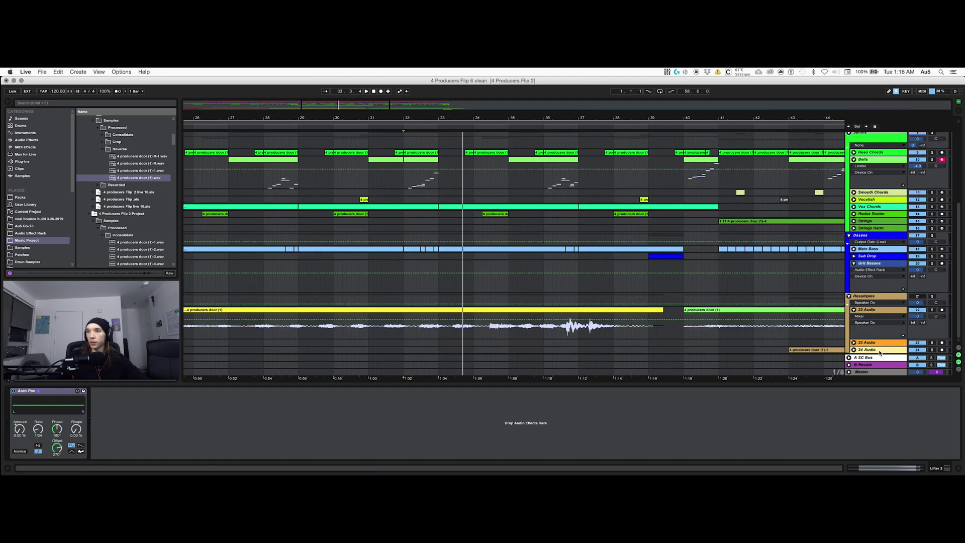
left_click(873, 361)
left_click(231, 391)
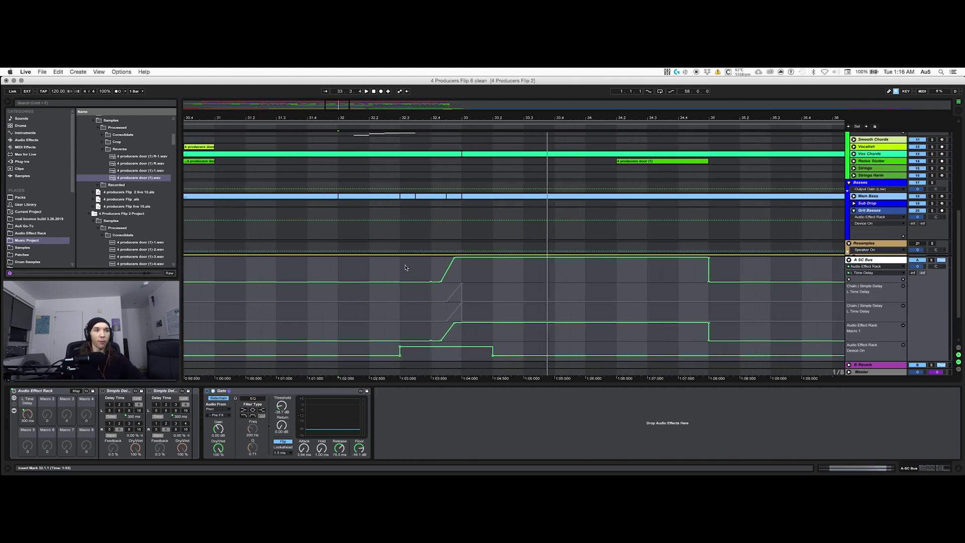
left_click(121, 390)
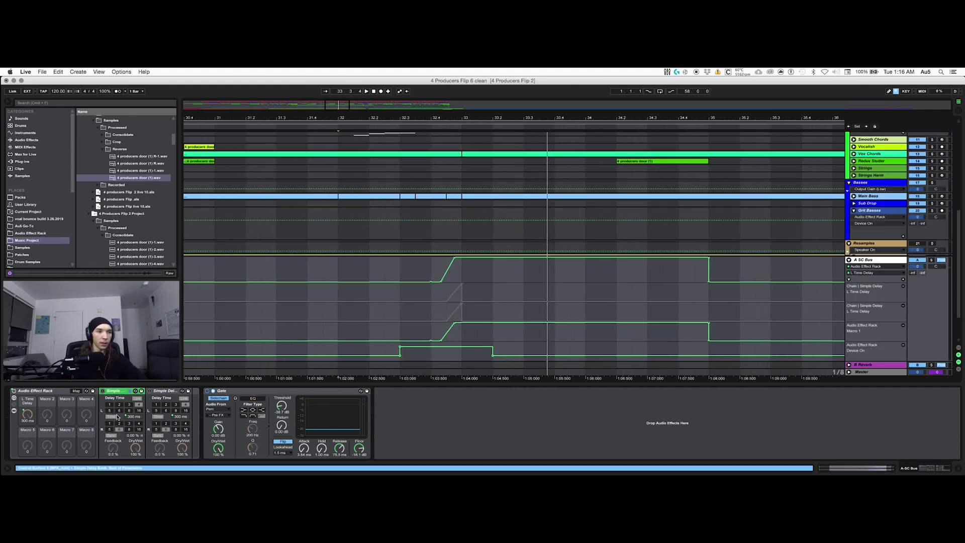
left_click(111, 417)
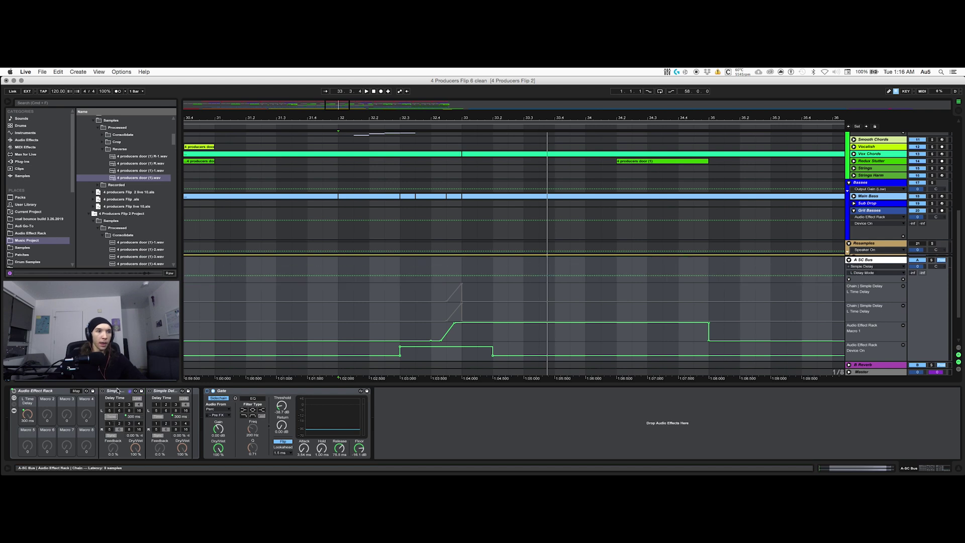
right_click(117, 390)
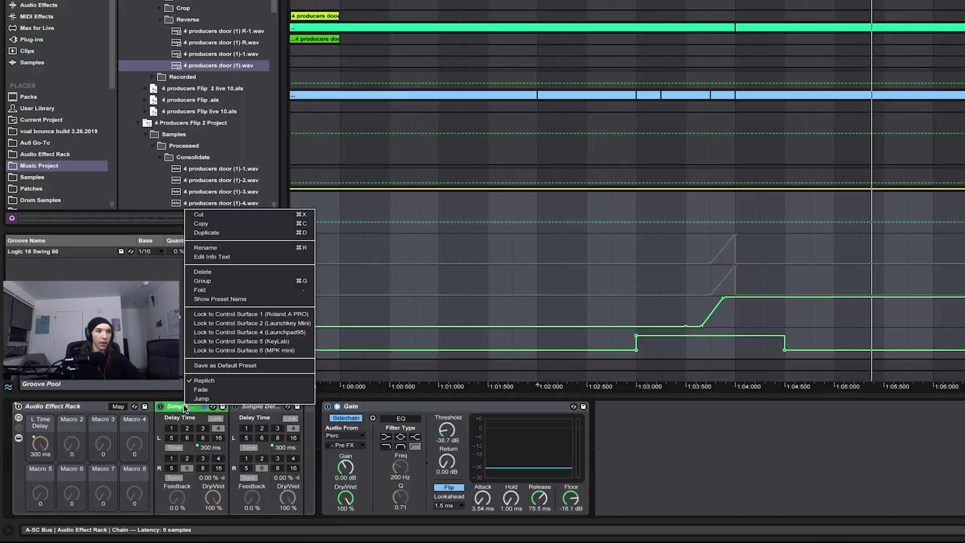
left_click(217, 383)
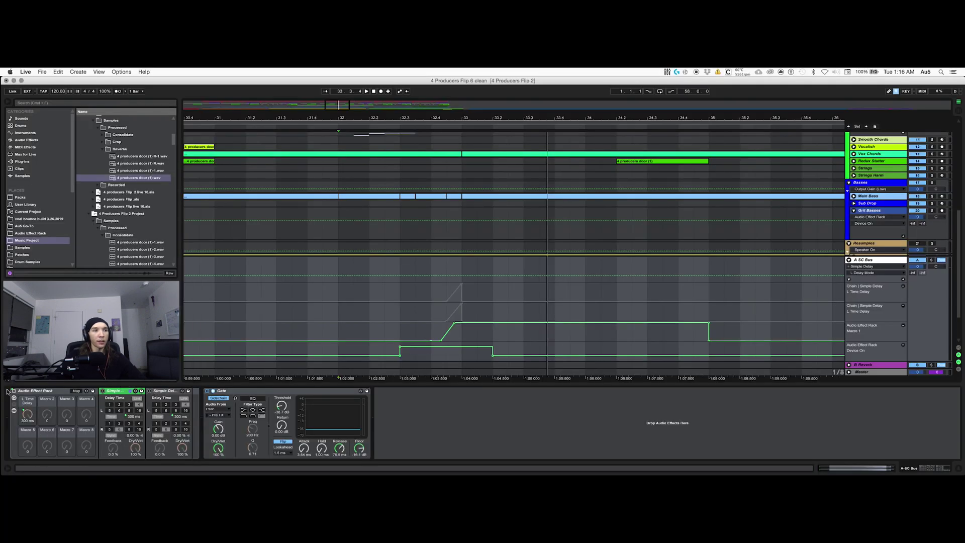
Lower the A SC Bus rack's L Time Delay macro to 1.00 ms and re-enable the overridden automation.
left_click_drag(27, 414, 27, 452)
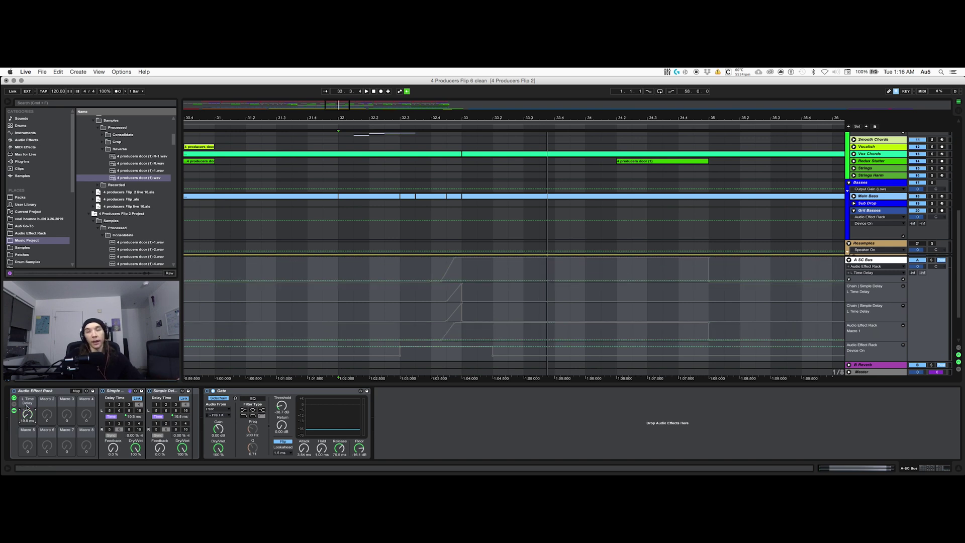
left_click_drag(34, 414, 33, 452)
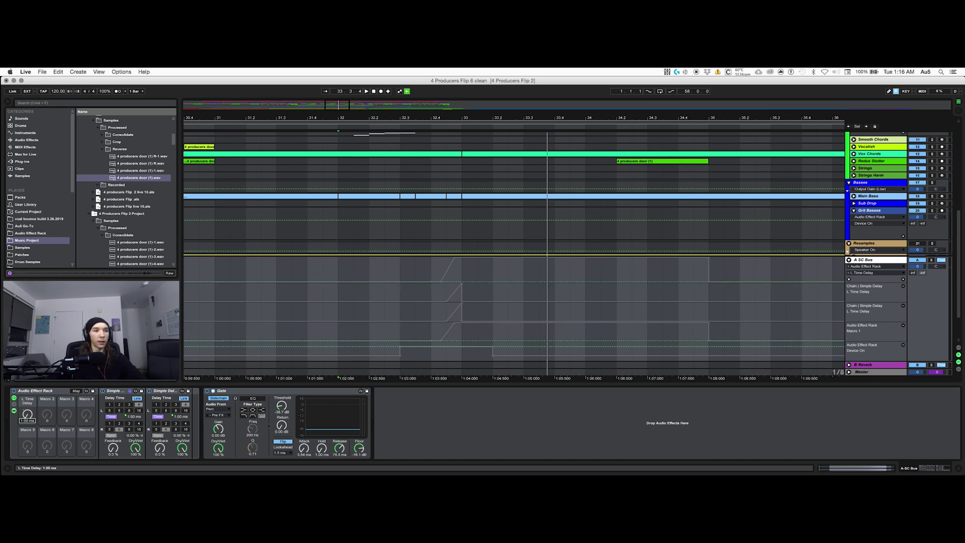
right_click(26, 417)
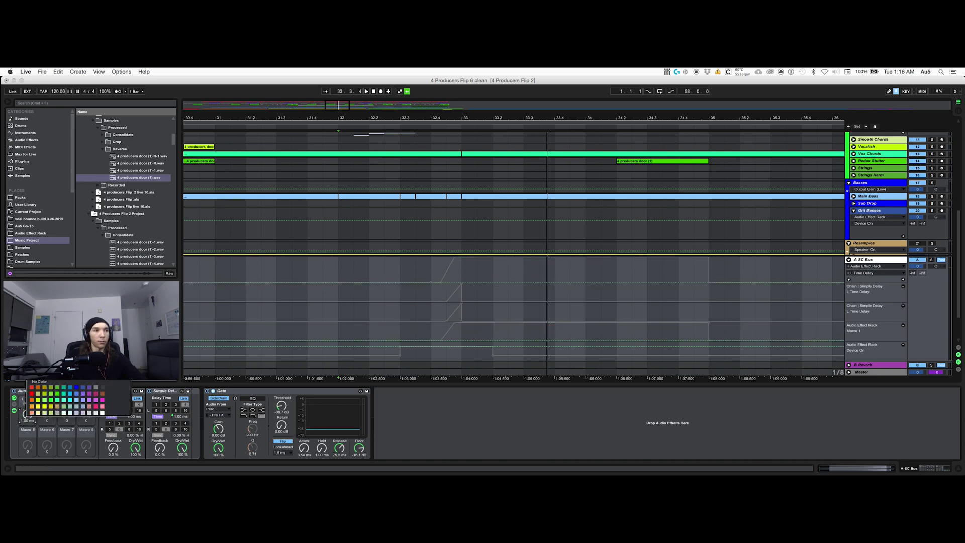
key("Escape")
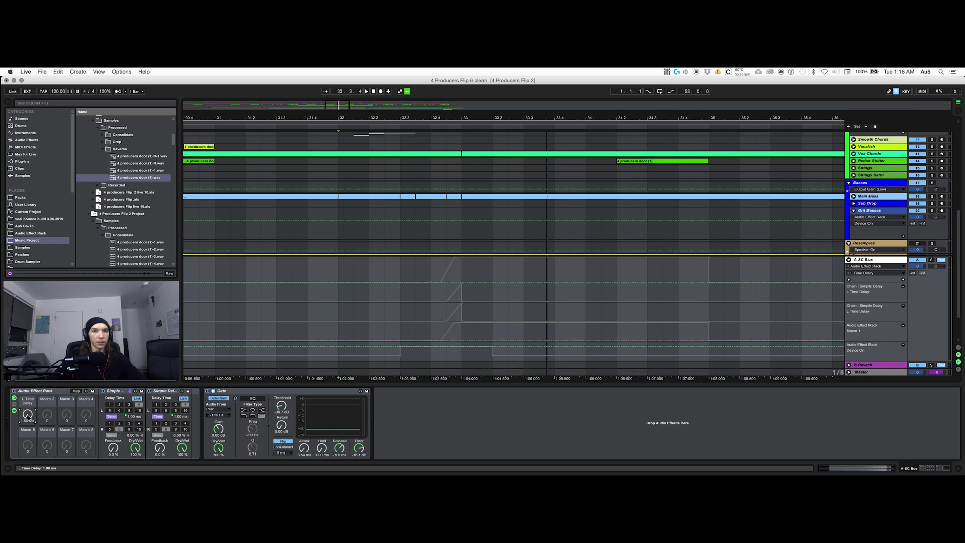
left_click_drag(28, 416, 440, 70)
left_click(407, 92)
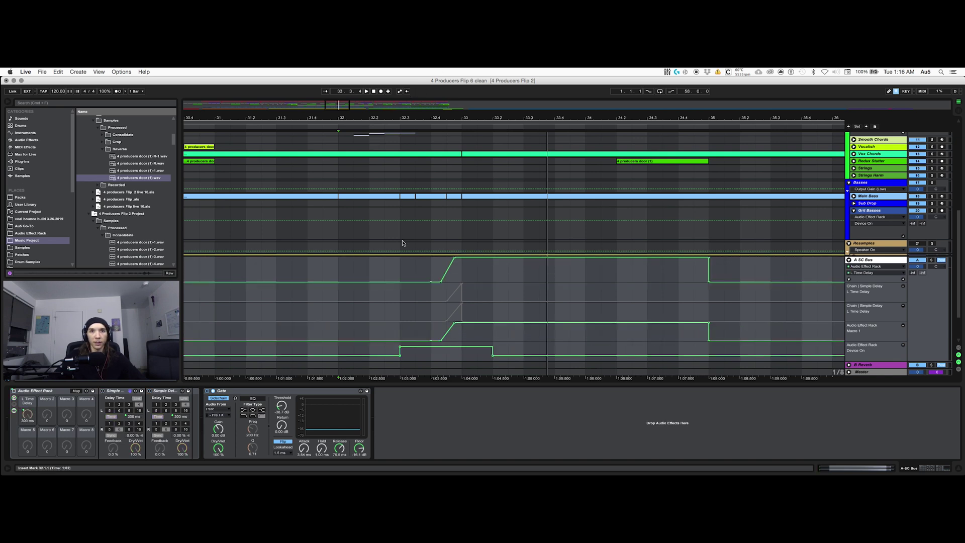
Solo A SC Bus and play from bar 32.3, comparing the transition with the Audio Effect Rack following its automation and switched manually.
left_click(403, 265)
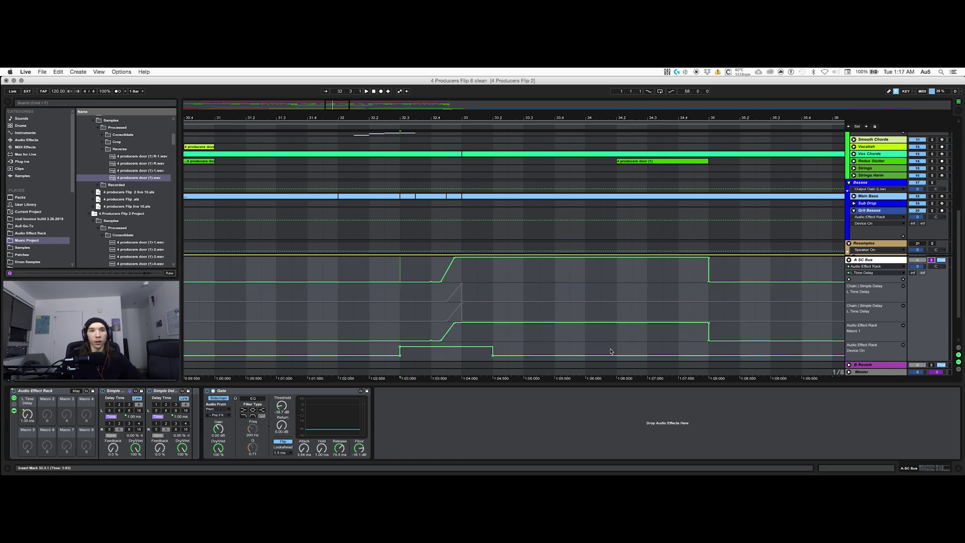
key("space")
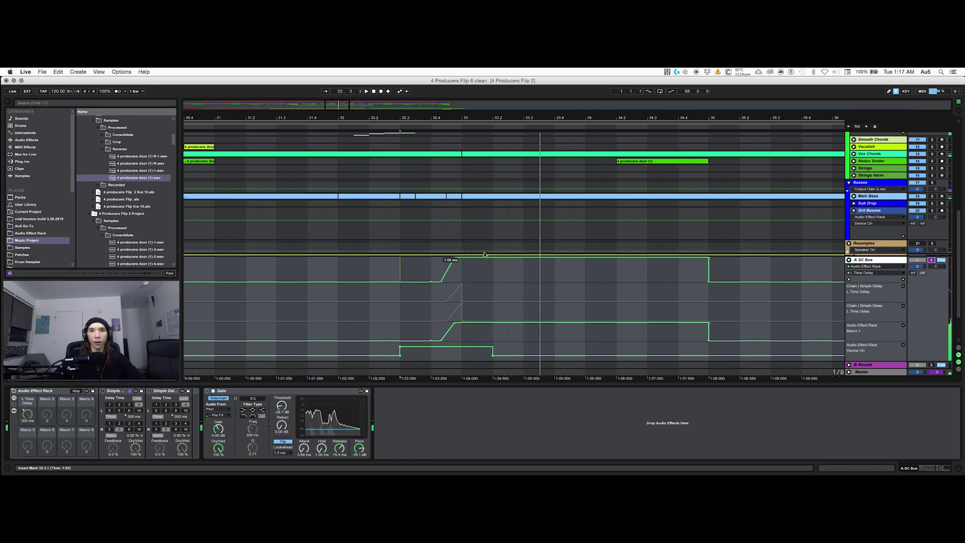
left_click(13, 392)
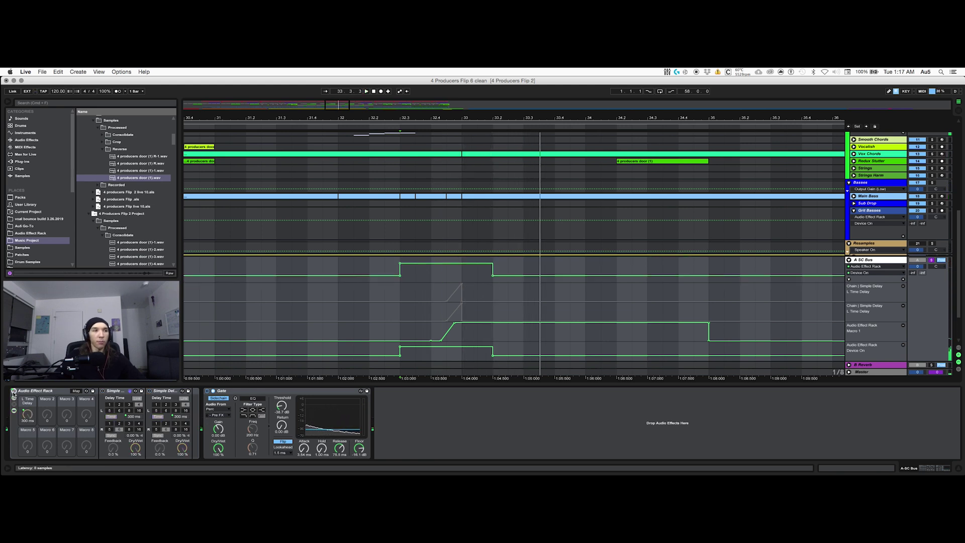
left_click(13, 392)
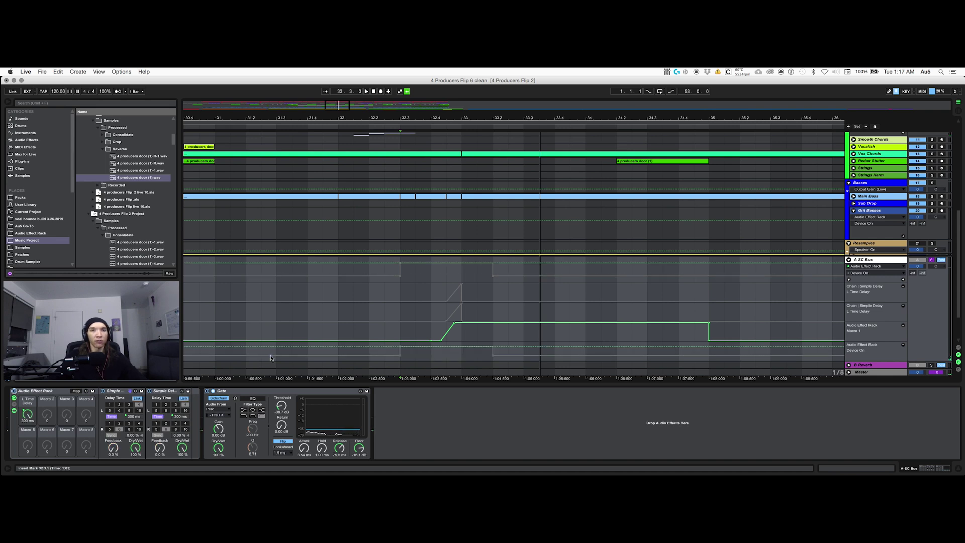
key("space")
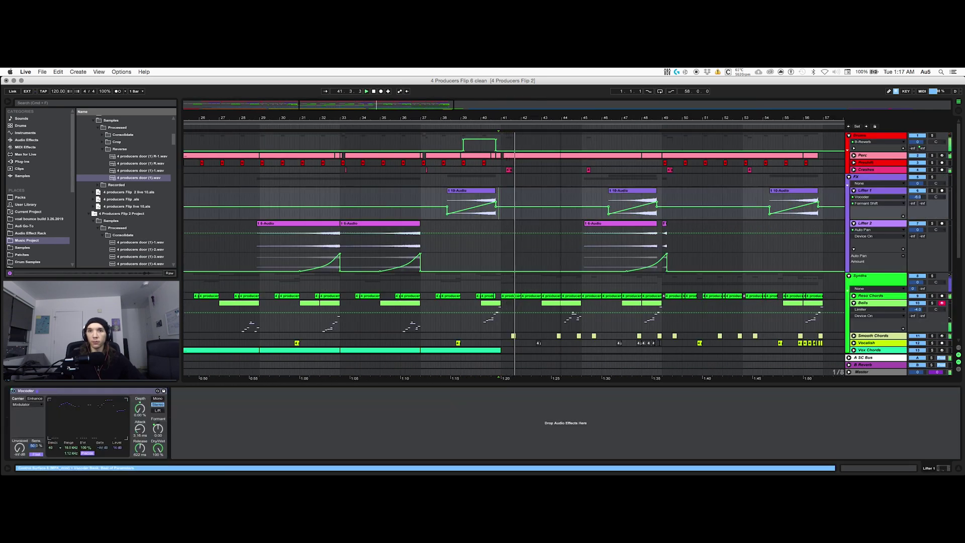
Solo the Strings track, play its clip from bar 41, and show the source sample in its sampler.
left_click_drag(571, 140, 454, 140)
scroll(454, 140, "down", 6)
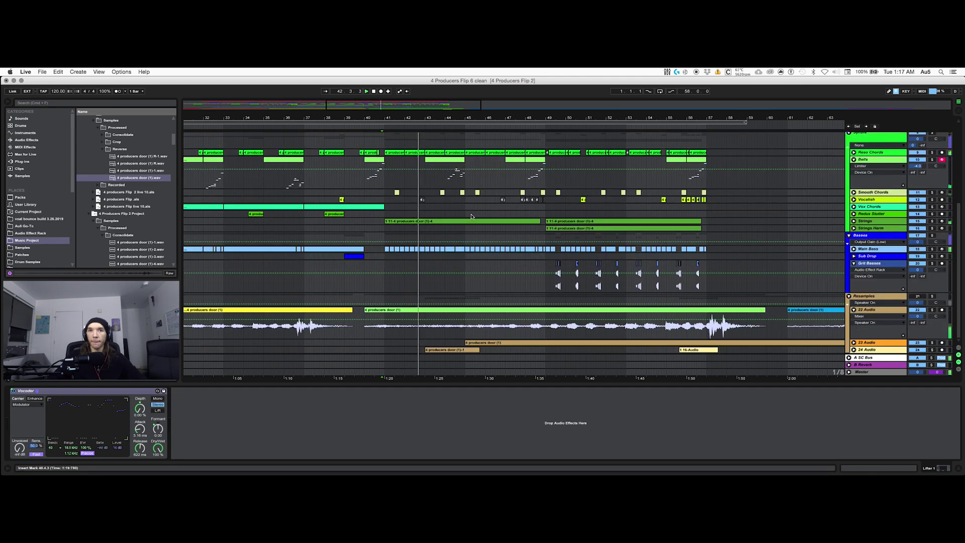
left_click(469, 223)
left_click(917, 222)
left_click(932, 222)
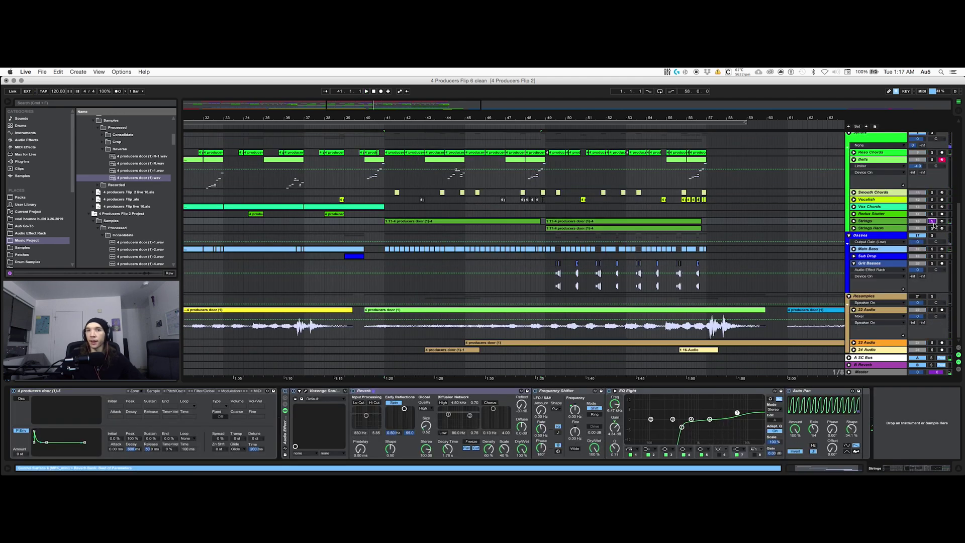
key("space")
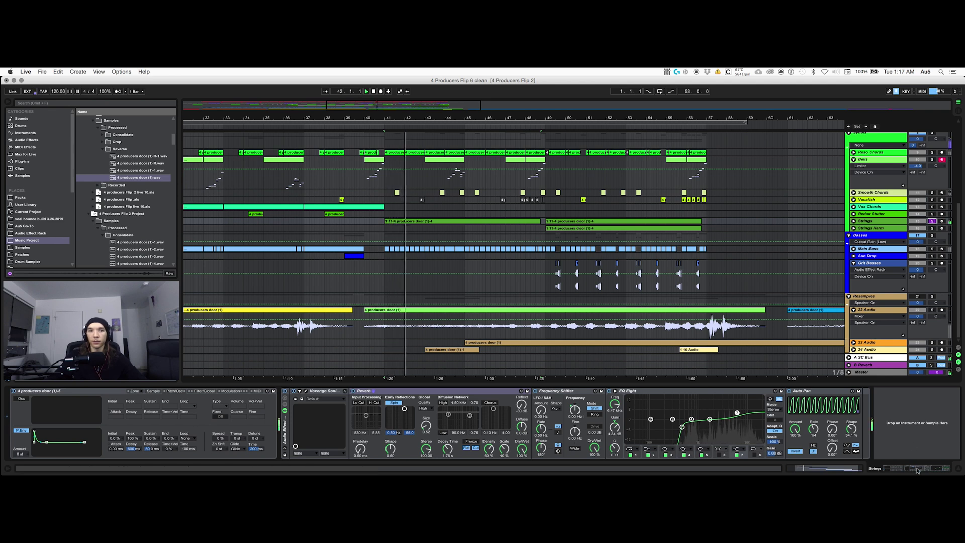
key("space")
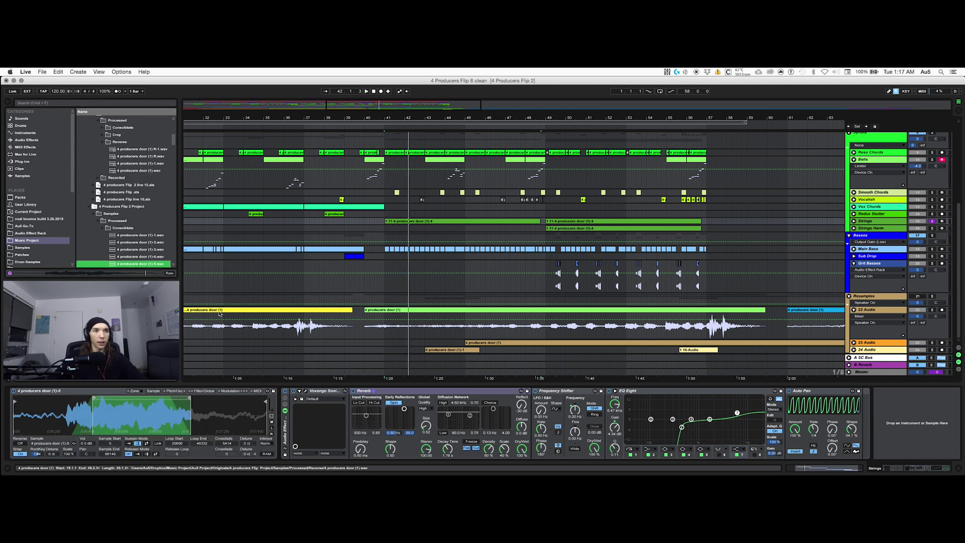
Select the resampled door clip at bar 141 on 22 Audio and toggle the detail view.
left_click_drag(743, 120, 281, 73)
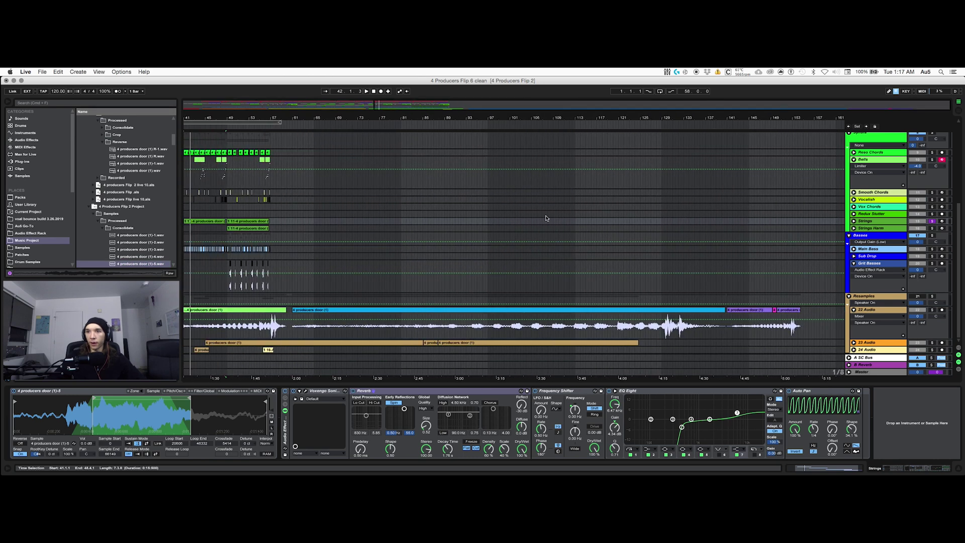
double_click(771, 332)
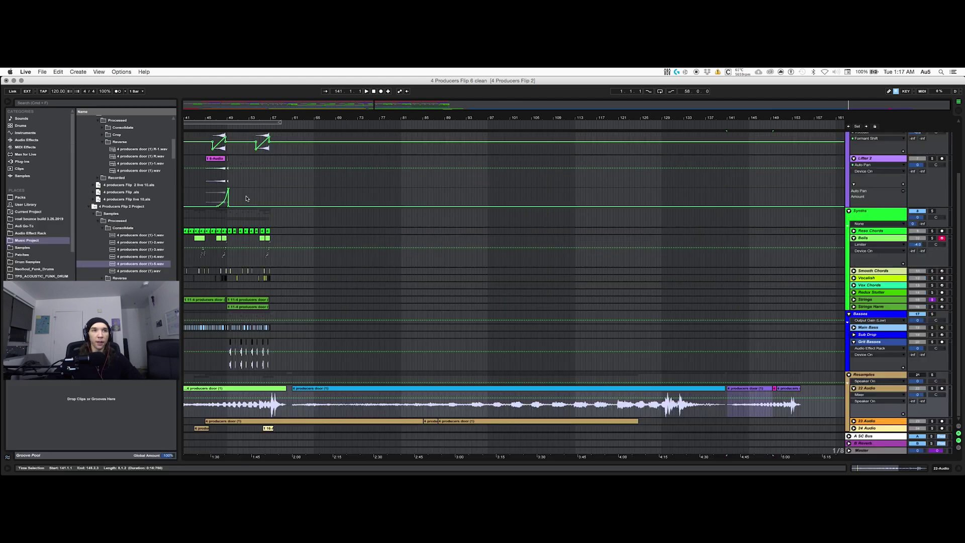
key("super+alt+l")
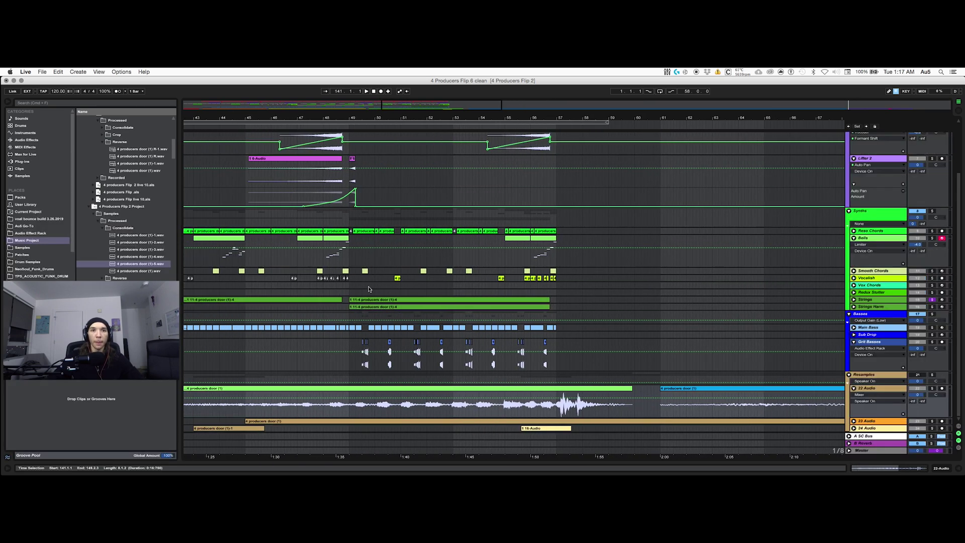
Play the bar 41 Strings clip with its effects rack devices bypassed, and open the Voxengo Soniformer window.
left_click(316, 301)
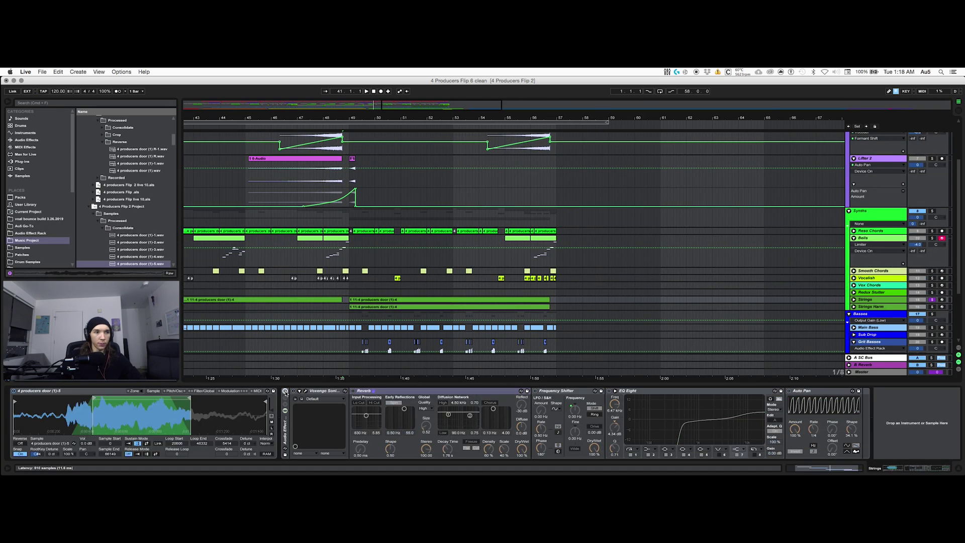
key("space")
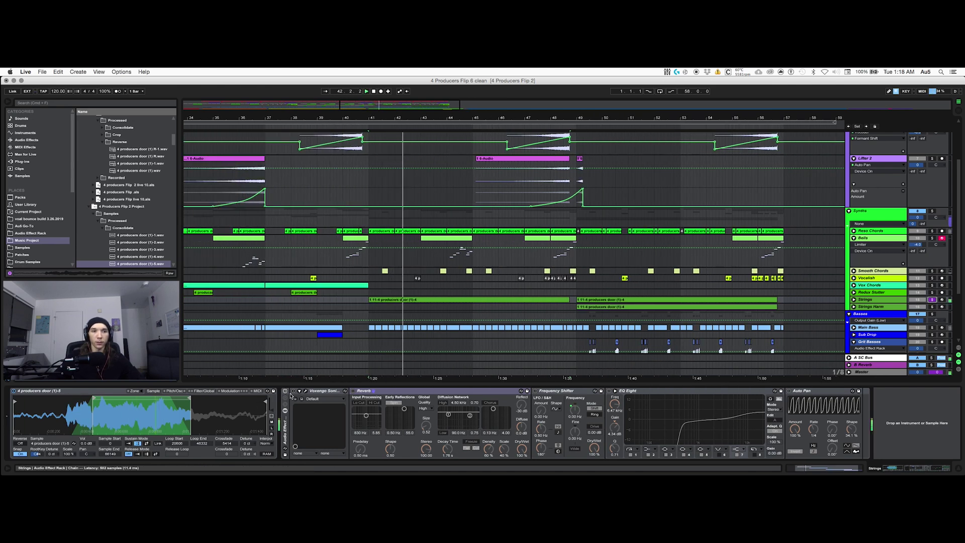
left_click(306, 391)
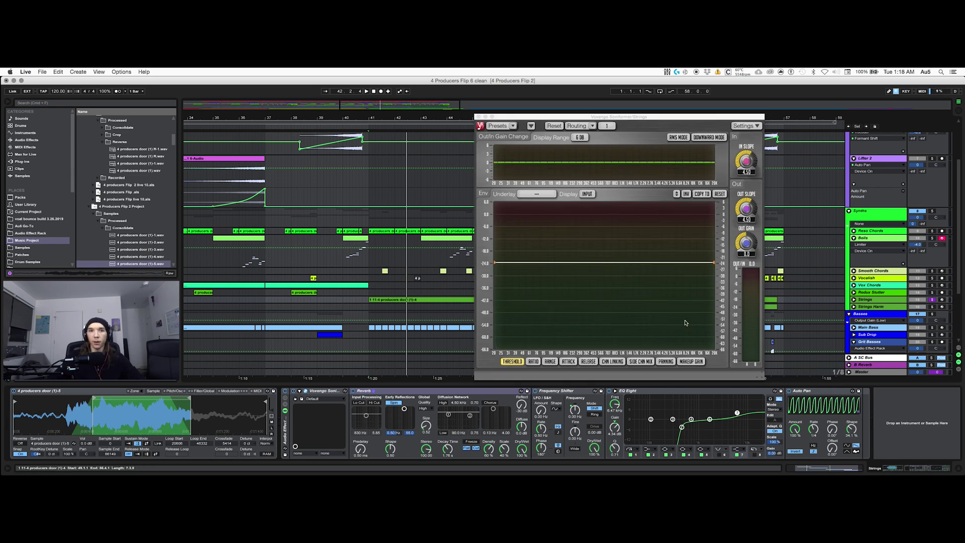
Re-enable the Reverb and Frequency Shifter on the Strings track during playback from bar 41, and close the Voxengo Soniformer window.
key("space")
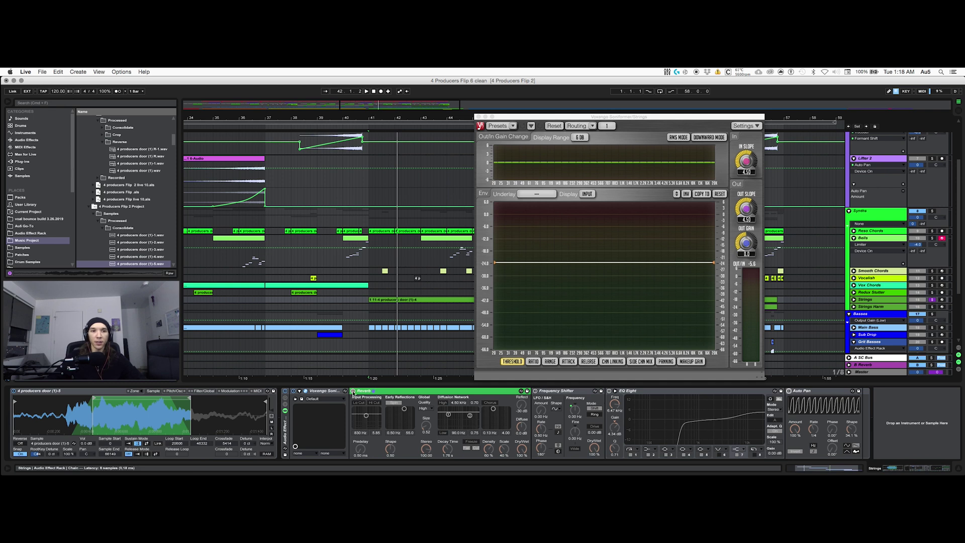
left_click(352, 391)
key("space")
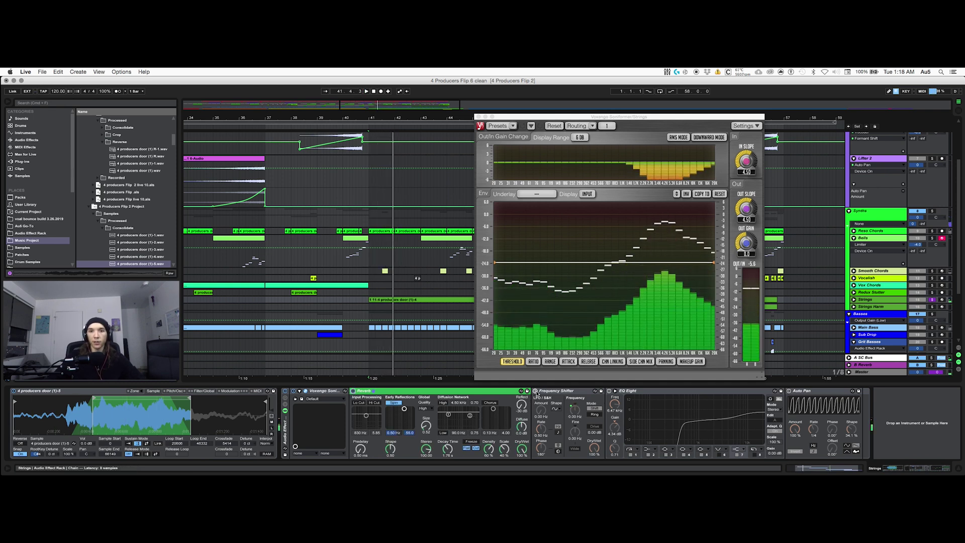
left_click(536, 391)
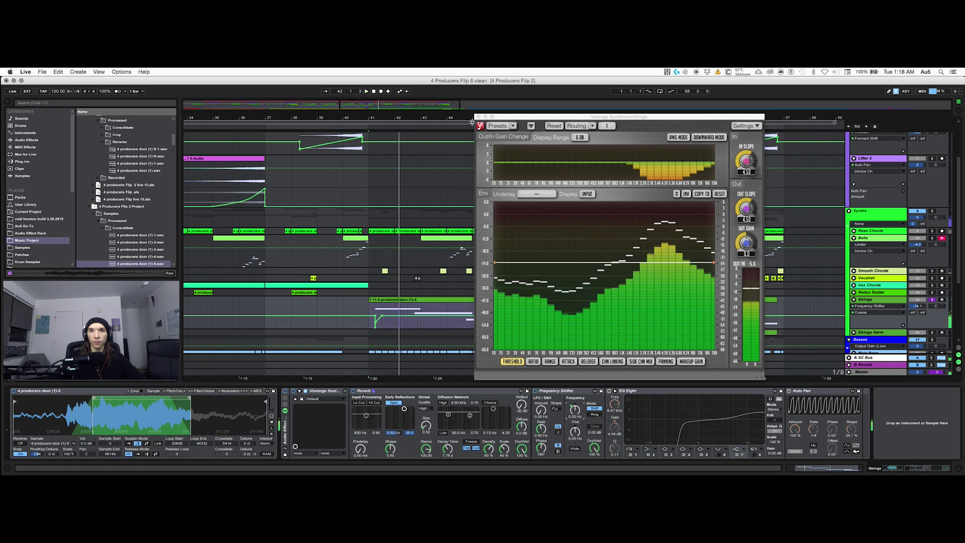
left_click(477, 117)
Switch EQ Eight and Auto Pan back on for the Strings track and play its bar 41 clip through the full chain.
left_click(609, 391)
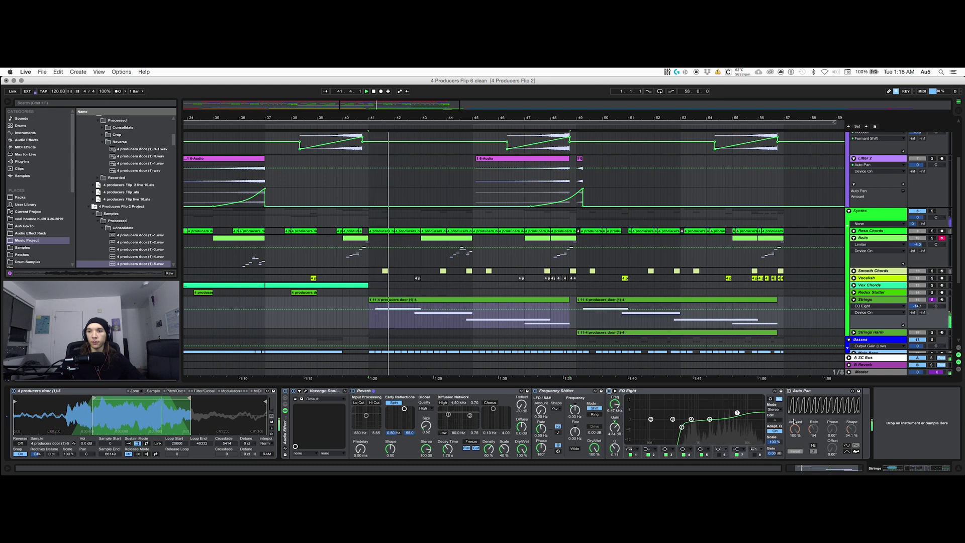
left_click(799, 392)
left_click(789, 390)
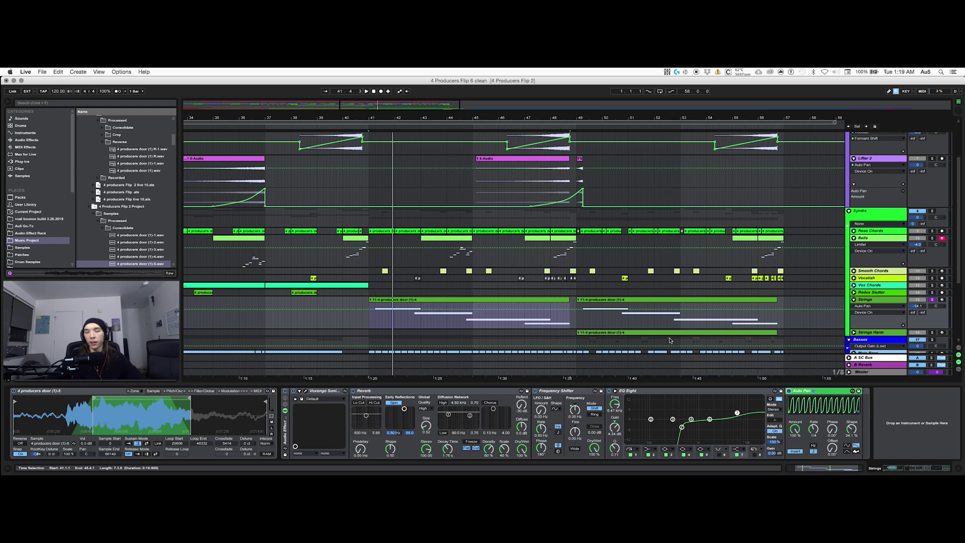
key("space")
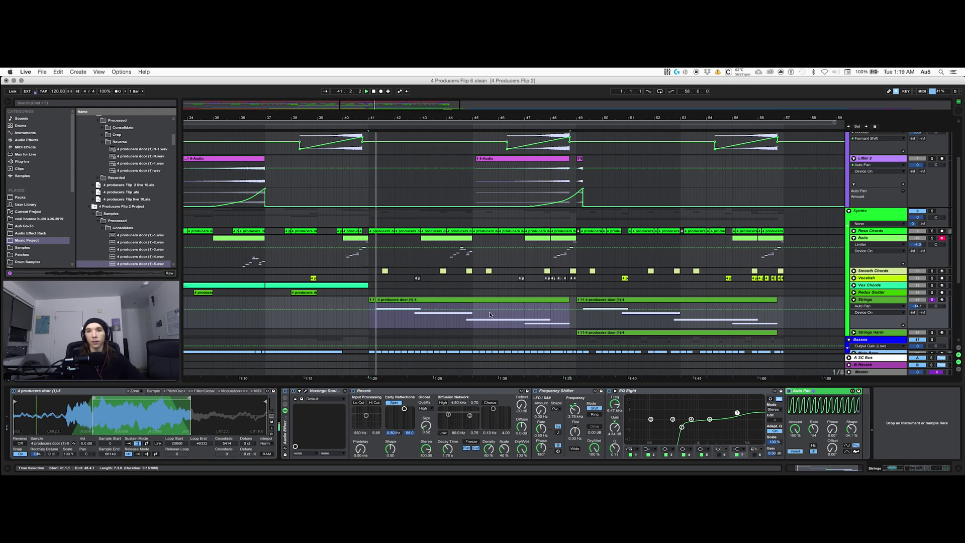
Unfold Strings Harm, solo it together with Strings, and play its clip from bar 49.
scroll(677, 308, "down", 1)
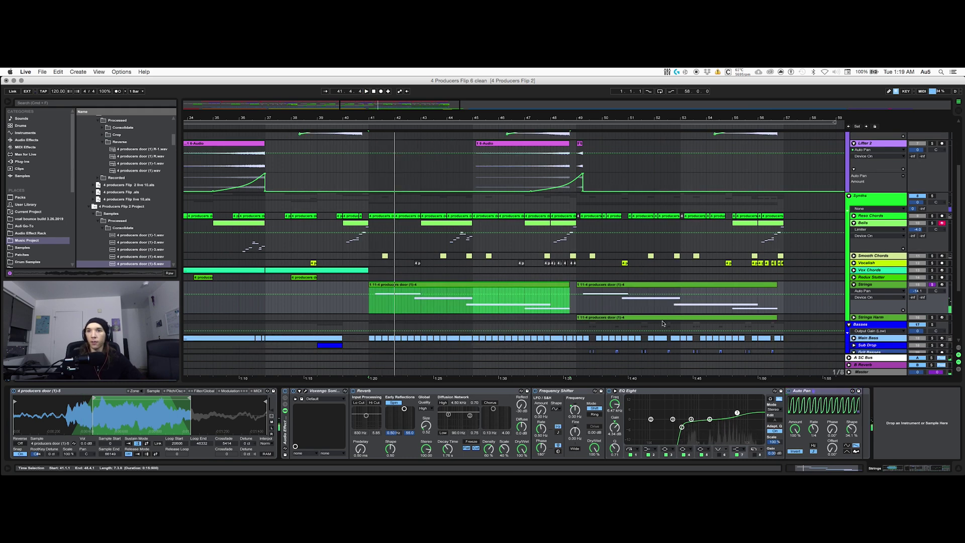
left_click(676, 317)
left_click(853, 317)
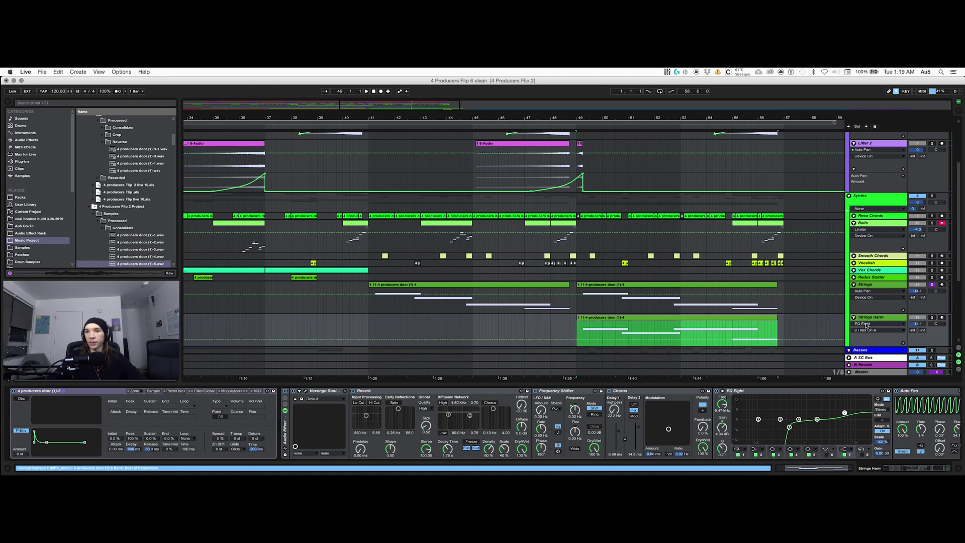
left_click(932, 317)
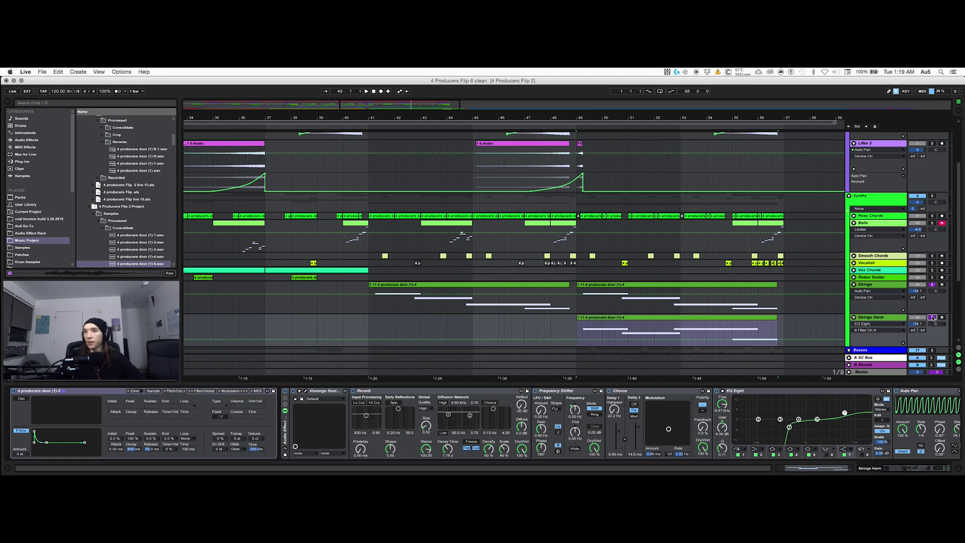
key("space")
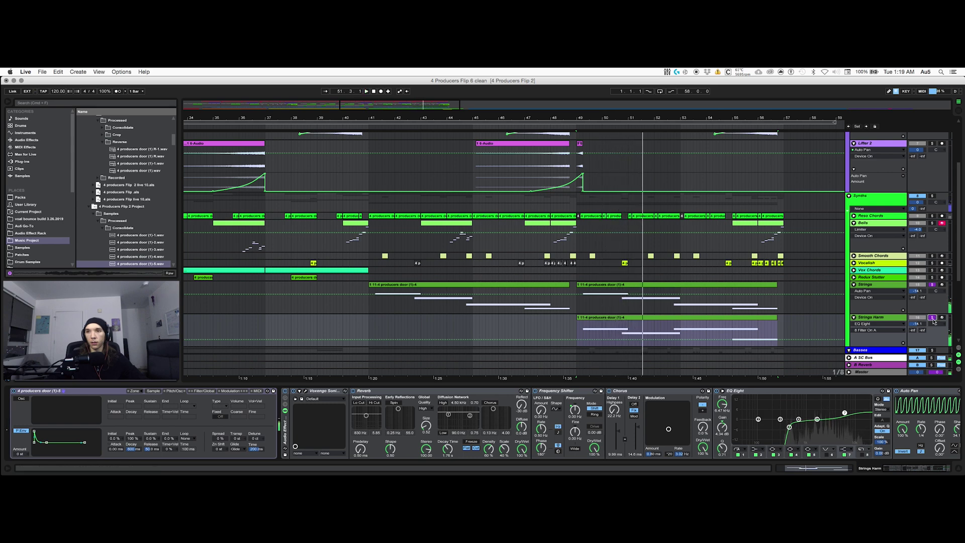
Fold the expanded FX, Bells and strings tracks and show the whole arrangement.
scroll(854, 201, "up", 10)
scroll(849, 186, "down", 5)
key("alt+super+u")
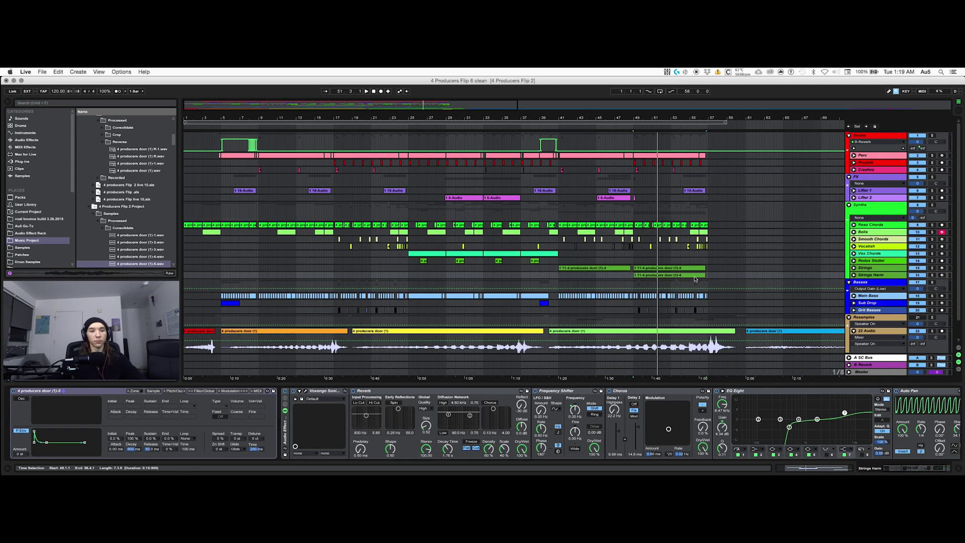